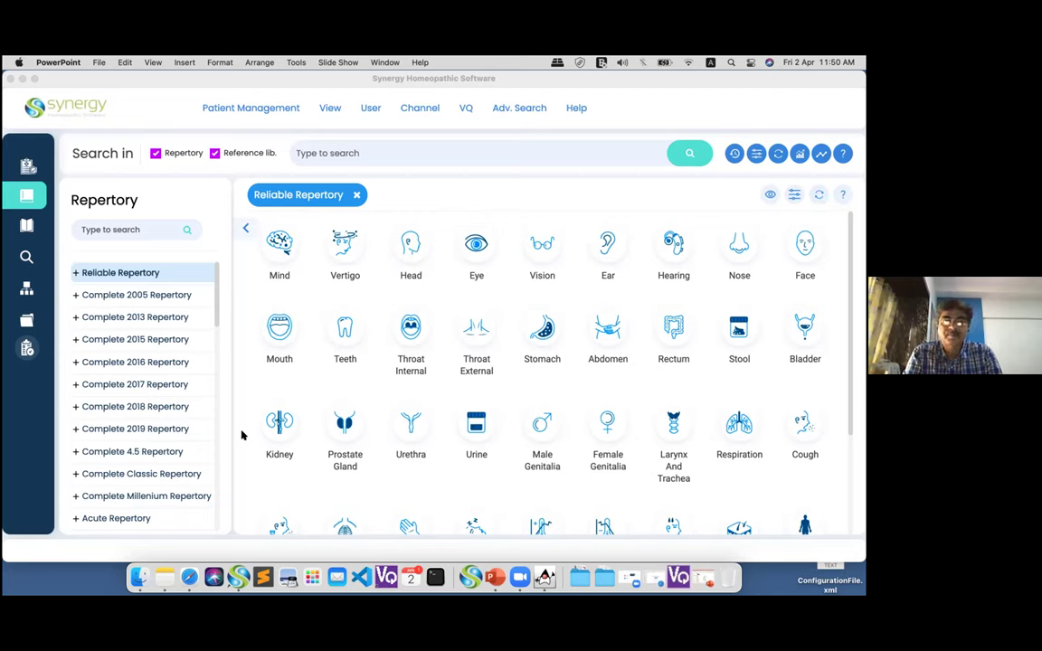
# Look through the full list of available repertories, from Reliable Repertory down to Yakir's Botanical Repertory
pyautogui.click(216, 291)
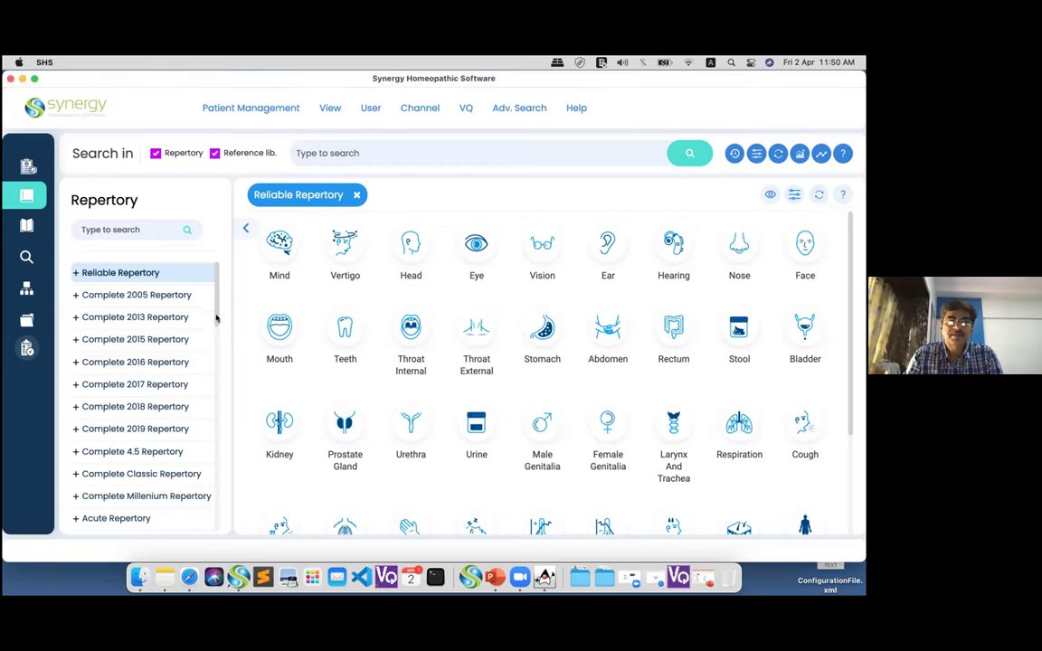
pyautogui.moveTo(216, 318); pyautogui.dragTo(216, 335)
pyautogui.scroll(-10, 216, 335)
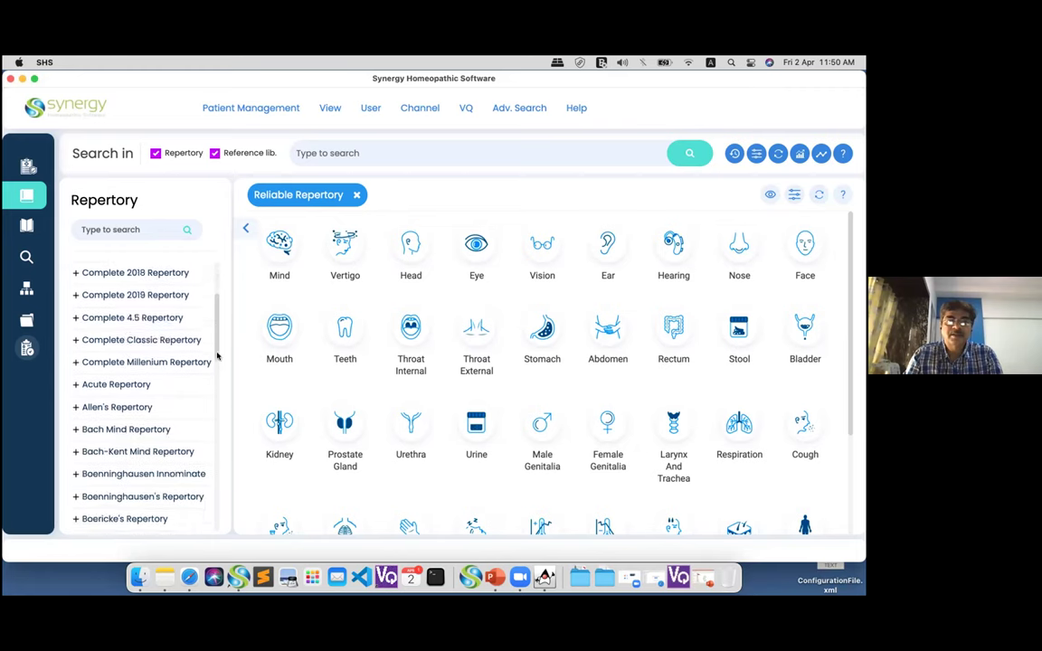
pyautogui.scroll(-10, 214, 438)
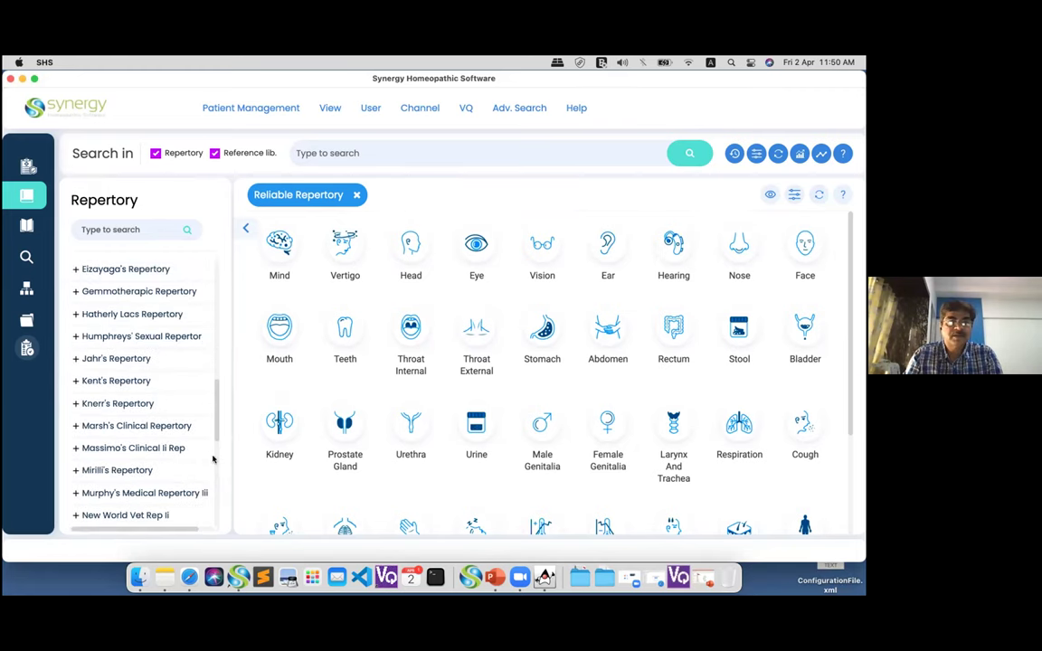
pyautogui.scroll(-3, 215, 520)
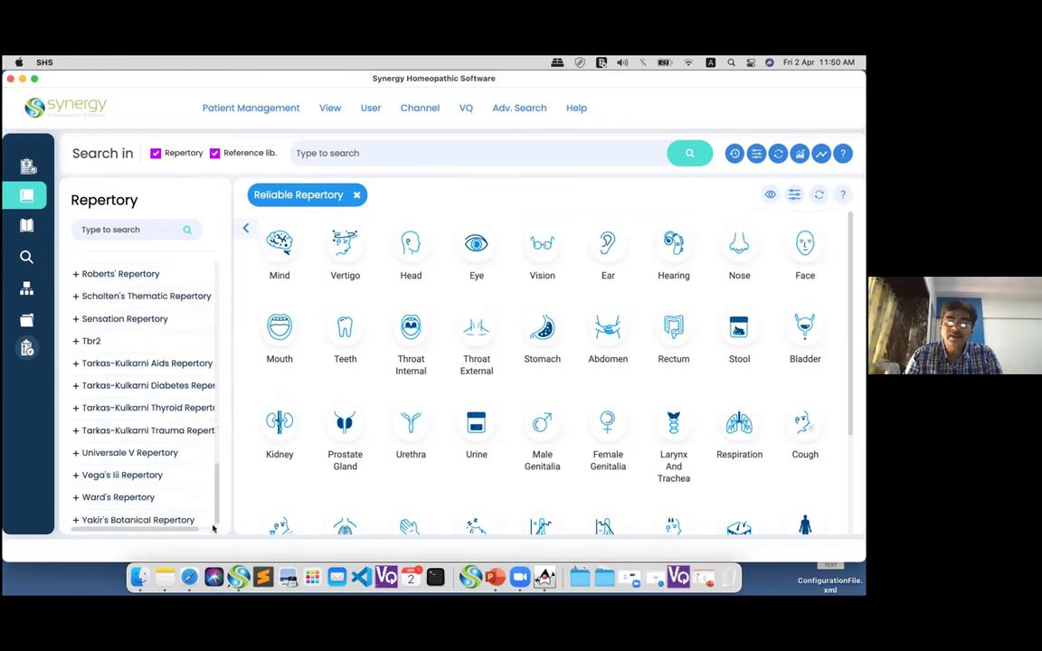
pyautogui.scroll(7, 217, 523)
pyautogui.scroll(15, 226, 405)
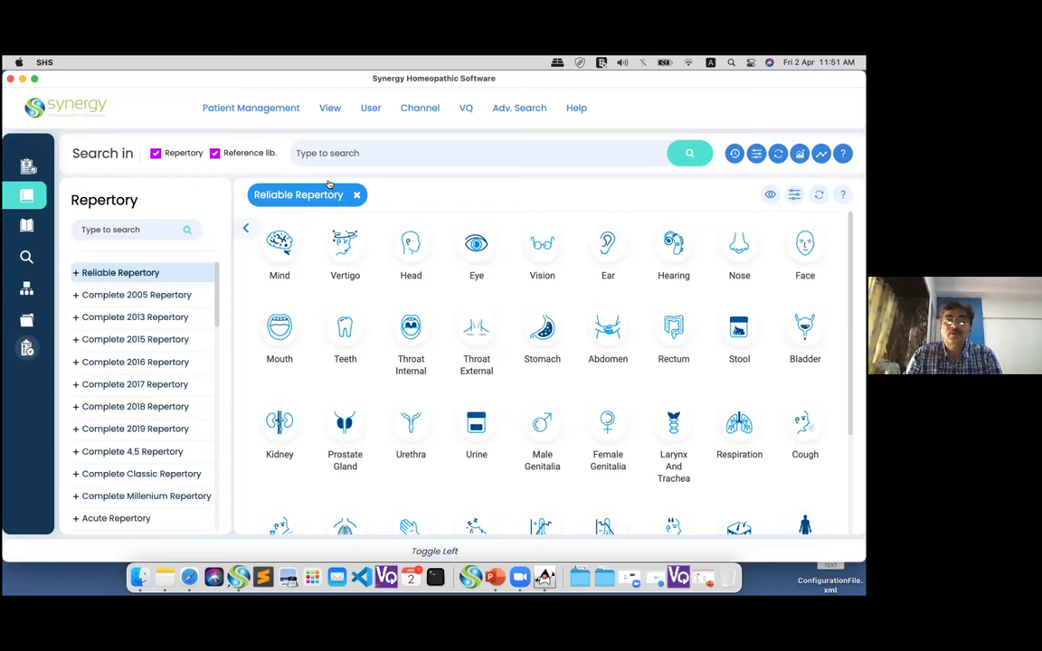
# Open the Mind chapter of the Reliable Repertory, enlarge its window and open the sub-rubrics of Fear
pyautogui.click(282, 240)
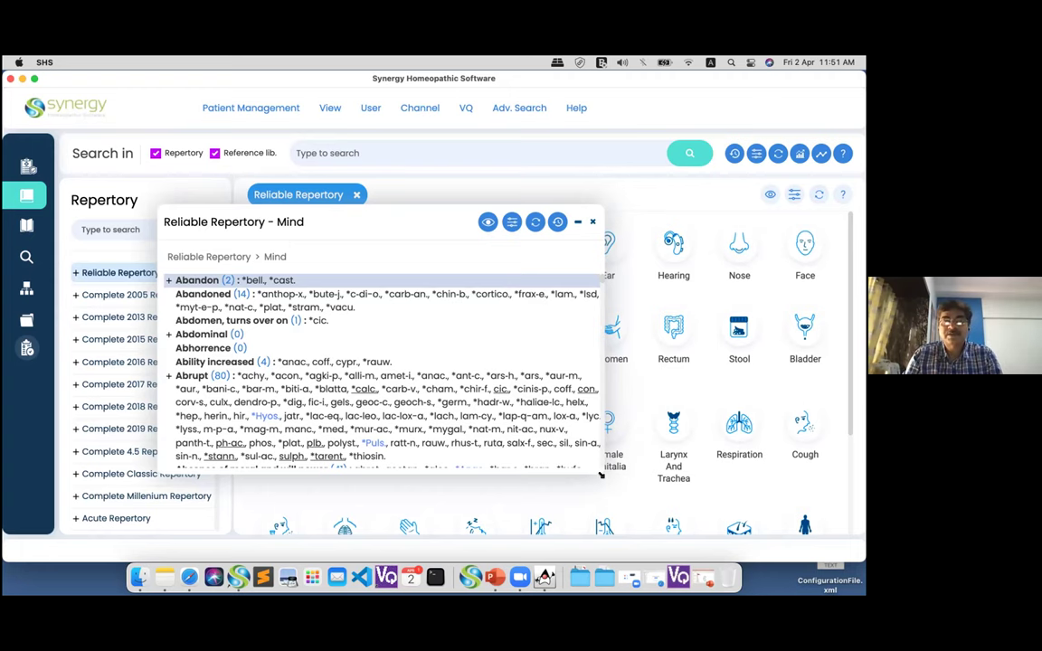
pyautogui.moveTo(609, 480); pyautogui.dragTo(758, 519)
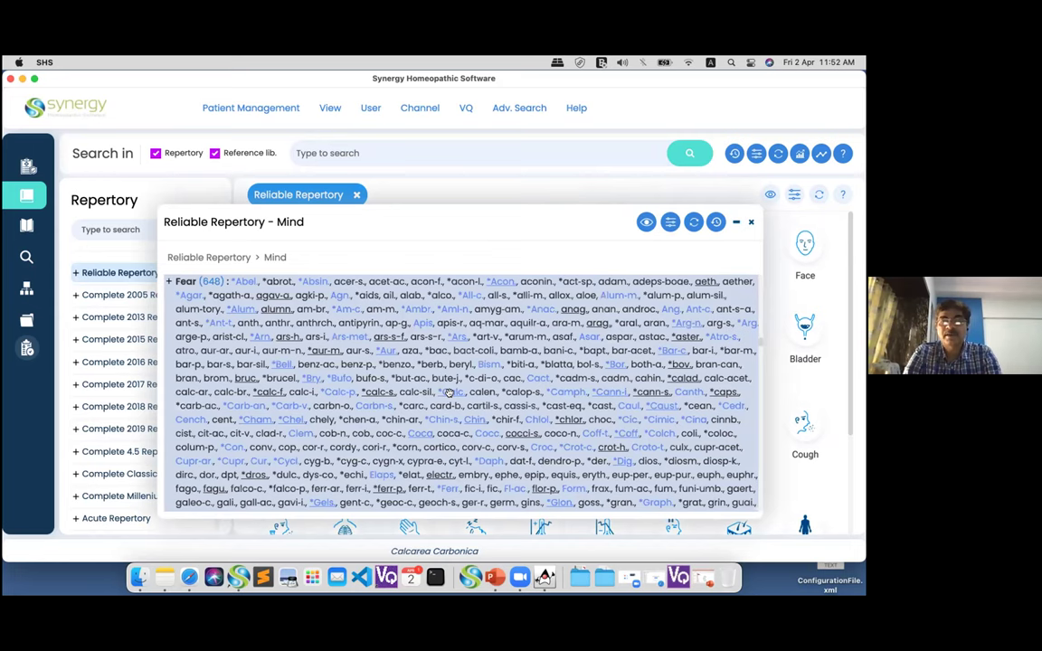
pyautogui.click(448, 392)
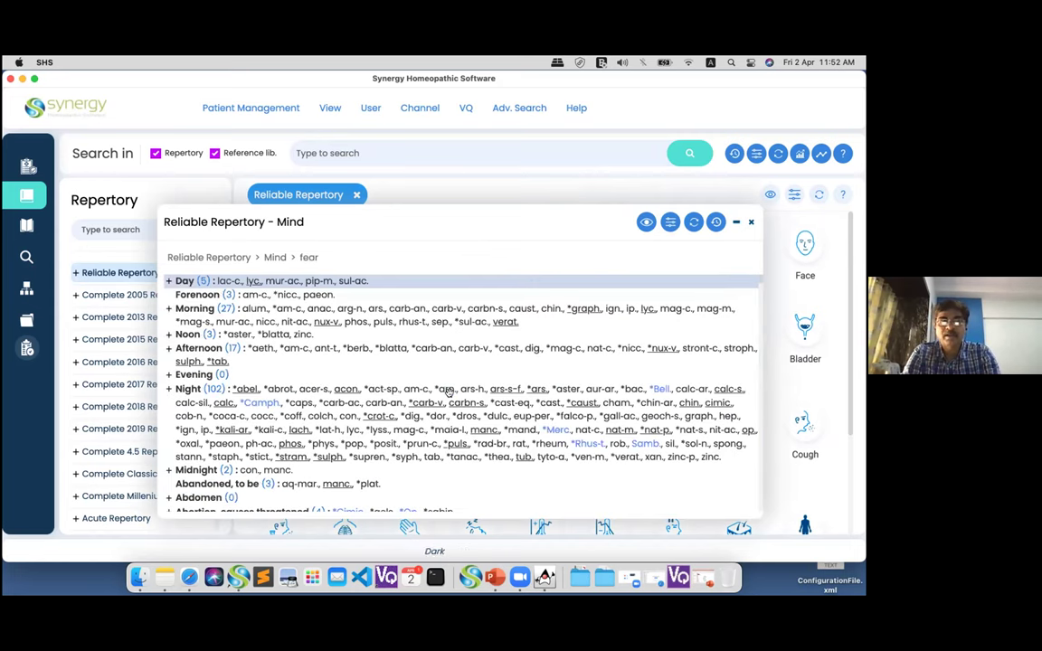
# Add the Fear sub-rubric "Dark, of" to the clipboard and return to the Mind chapter level
pyautogui.scroll(-10, 449, 397)
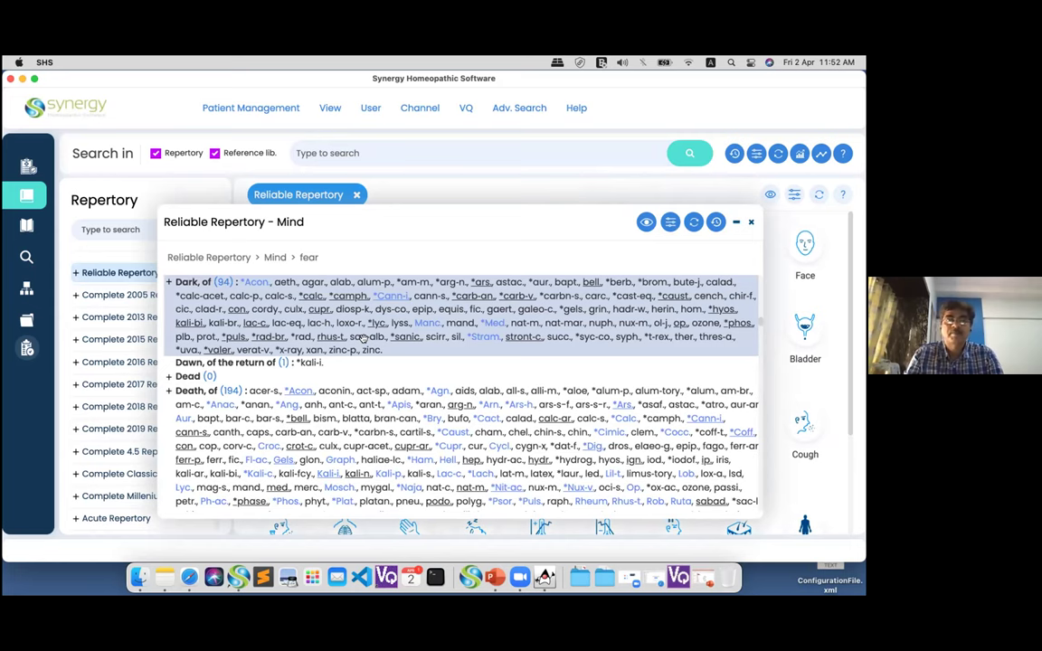
pyautogui.moveTo(312, 321); pyautogui.dragTo(21, 373)
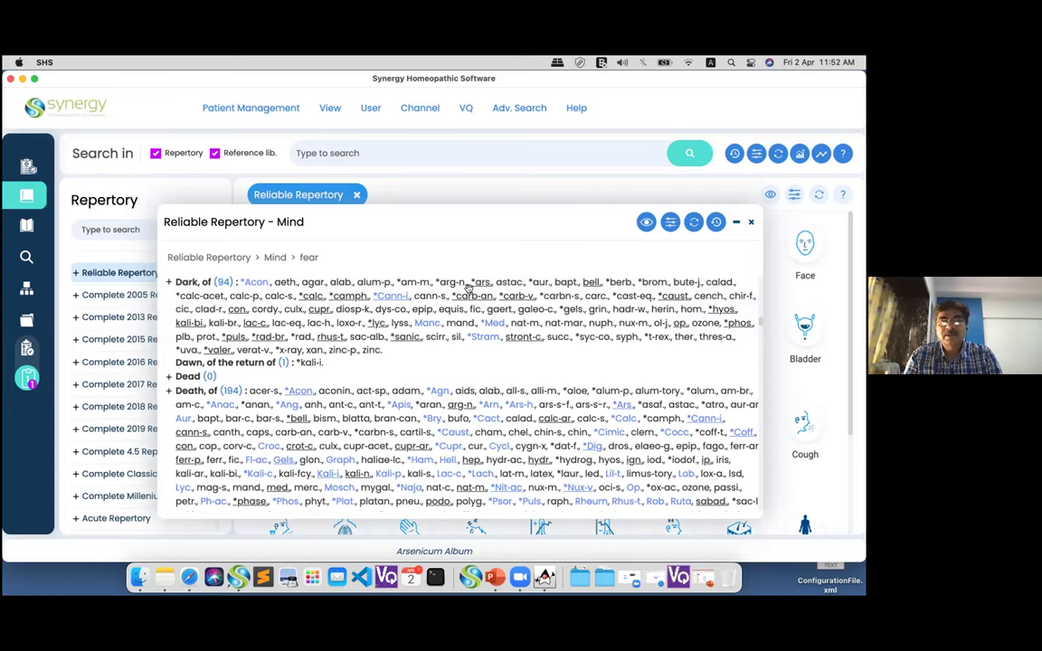
pyautogui.click(445, 290)
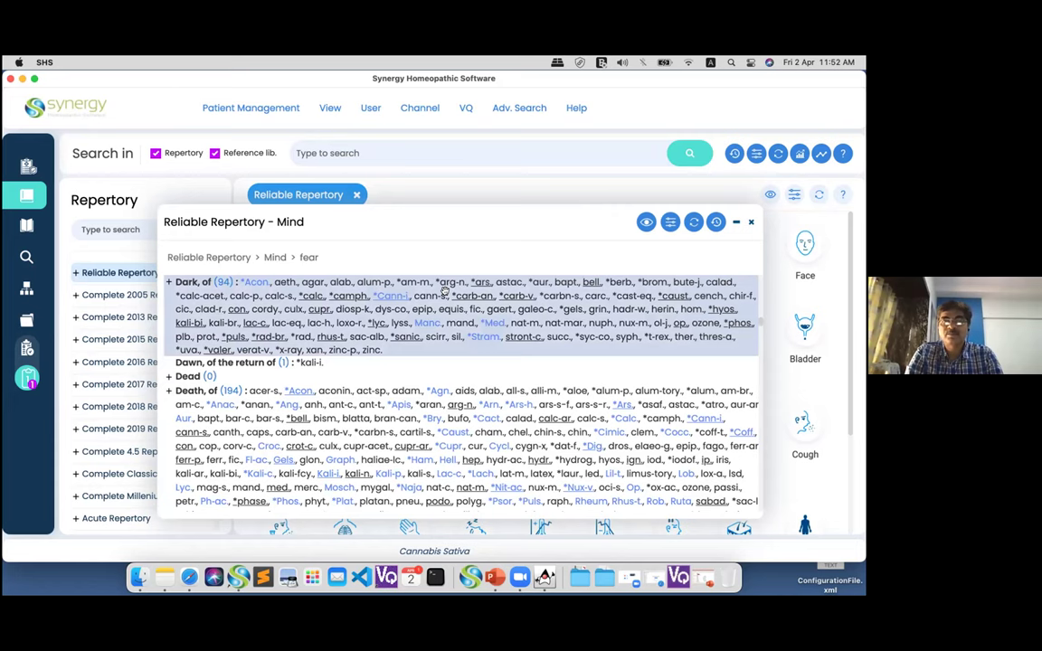
pyautogui.doubleClick(446, 293)
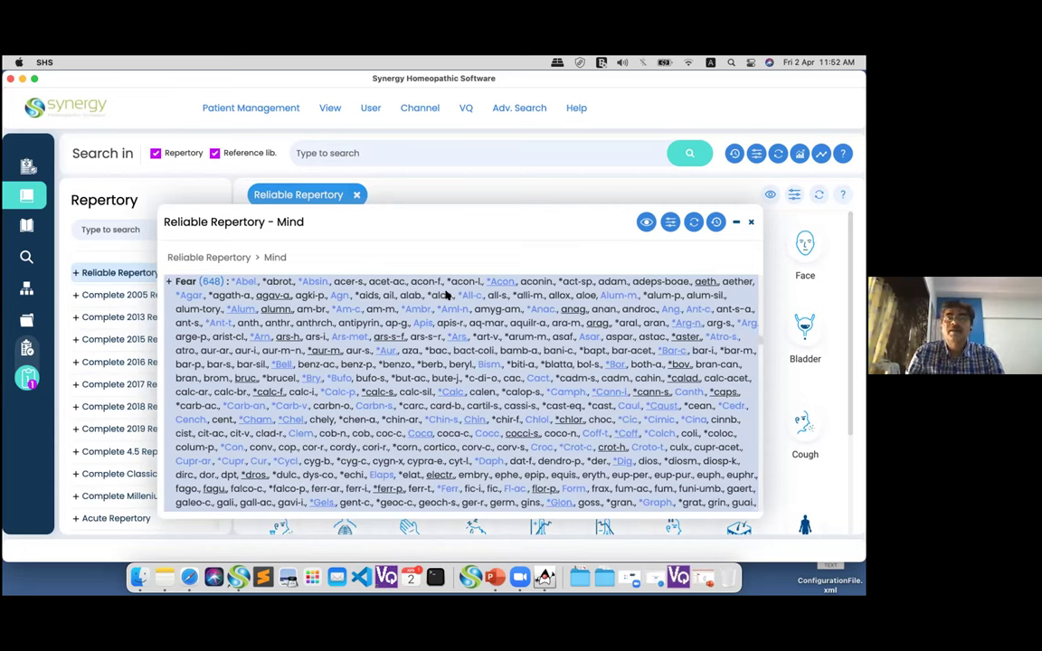
# Turn on cross references in the Mind chapter's view settings and examine those listed under Fear
pyautogui.click(646, 222)
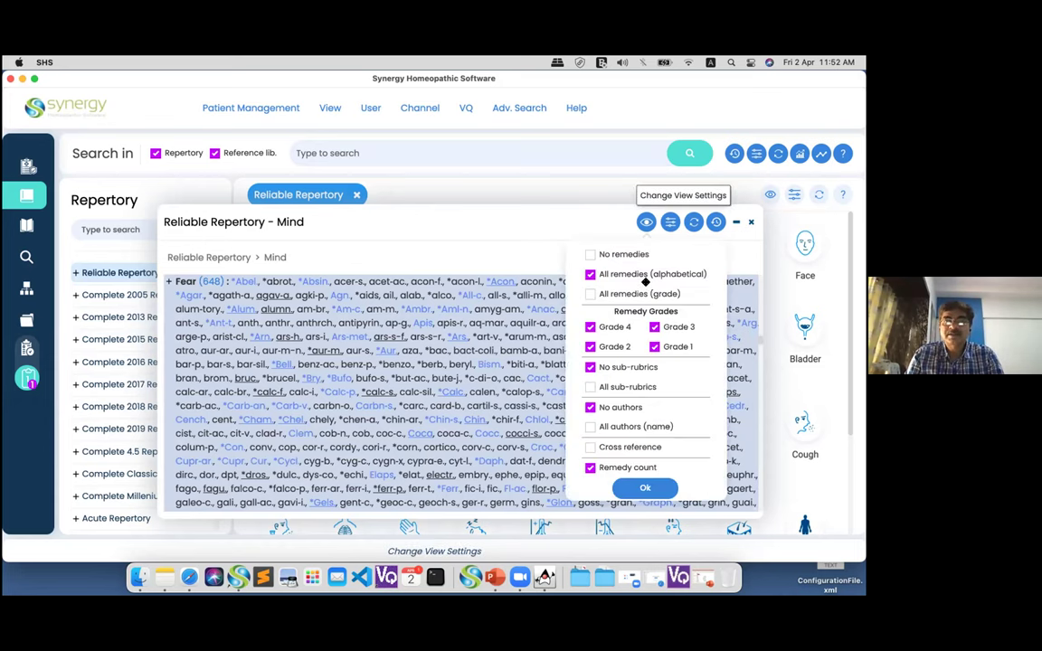
pyautogui.click(633, 448)
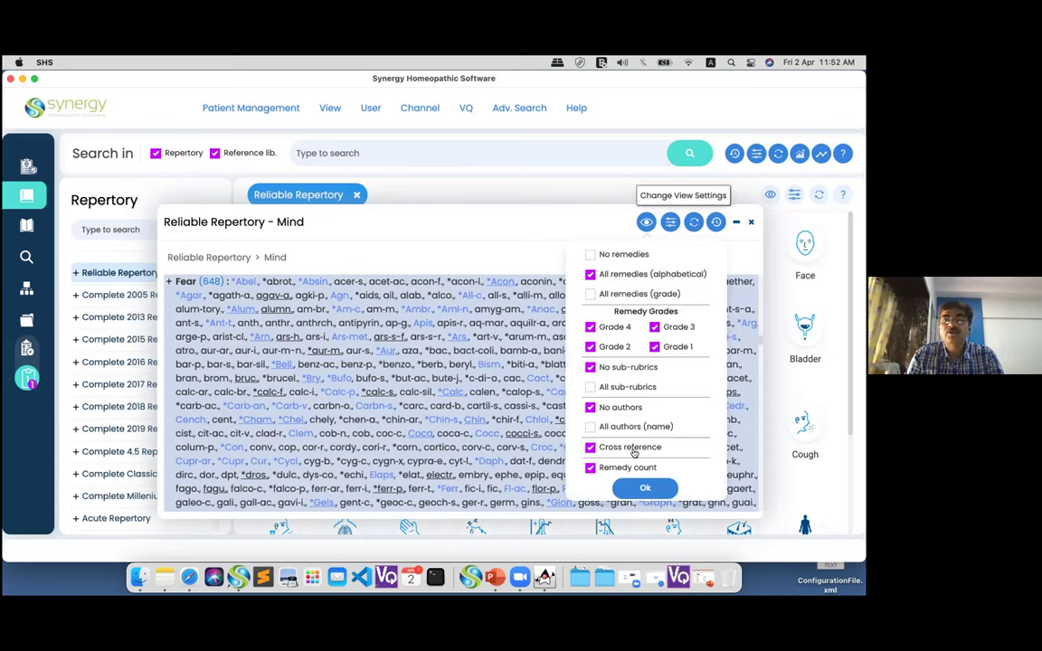
pyautogui.click(645, 489)
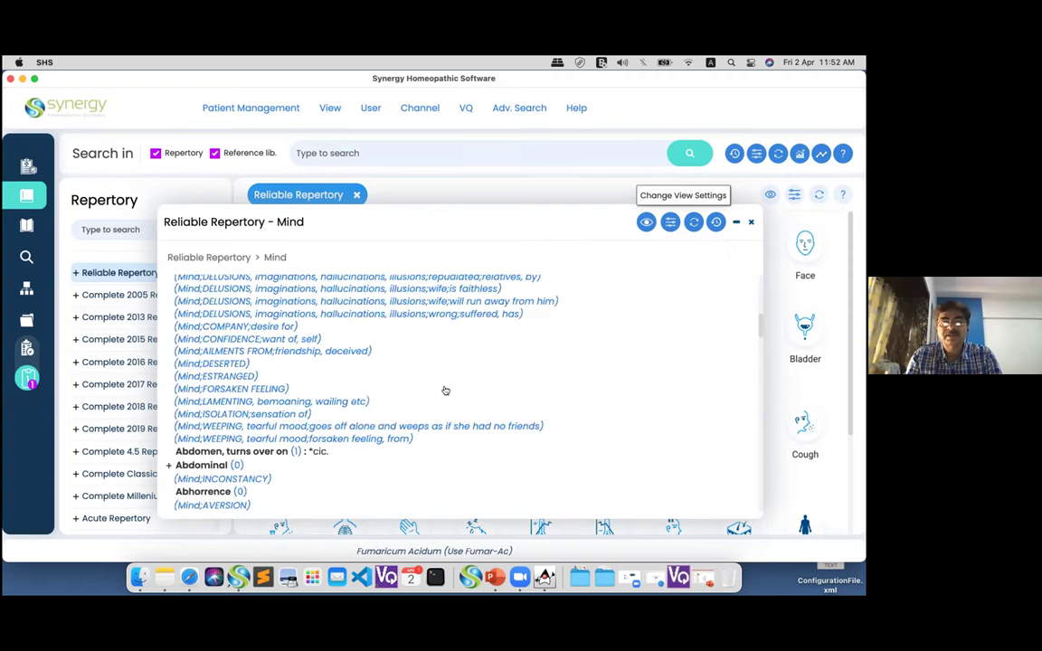
pyautogui.scroll(2, 444, 390)
pyautogui.scroll(-5, 445, 390)
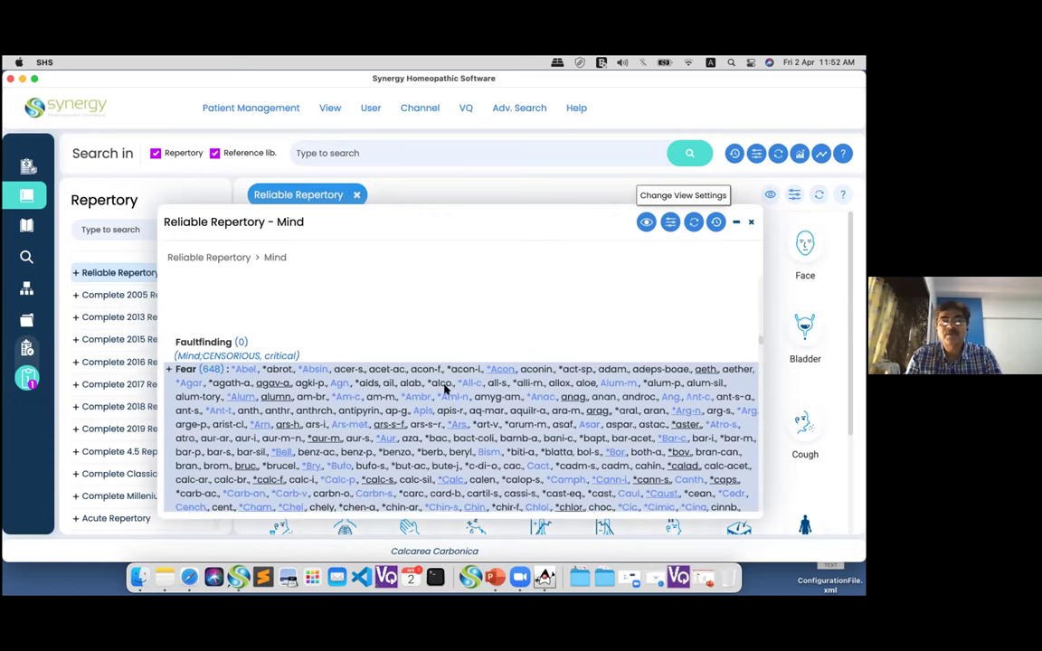
pyautogui.scroll(-5, 444, 389)
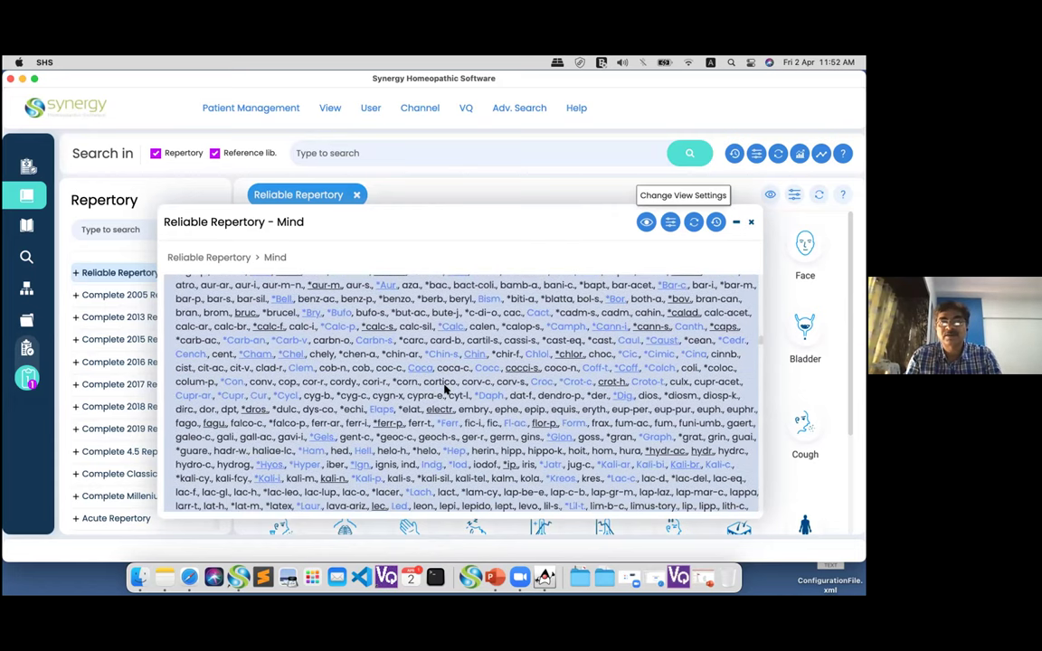
pyautogui.scroll(-5, 444, 389)
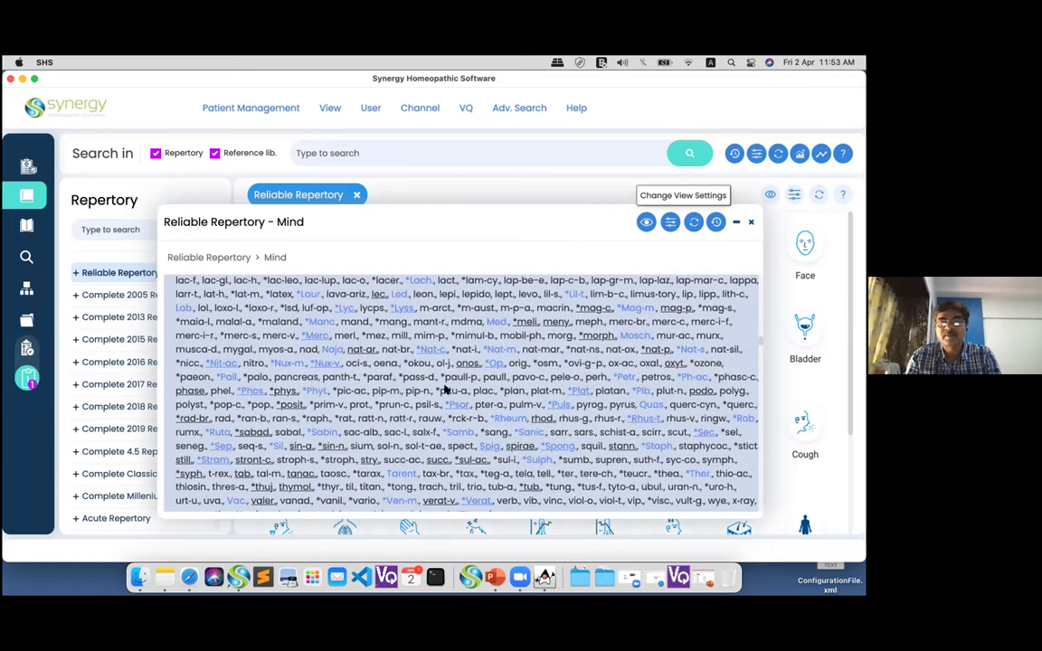
pyautogui.scroll(-3, 444, 389)
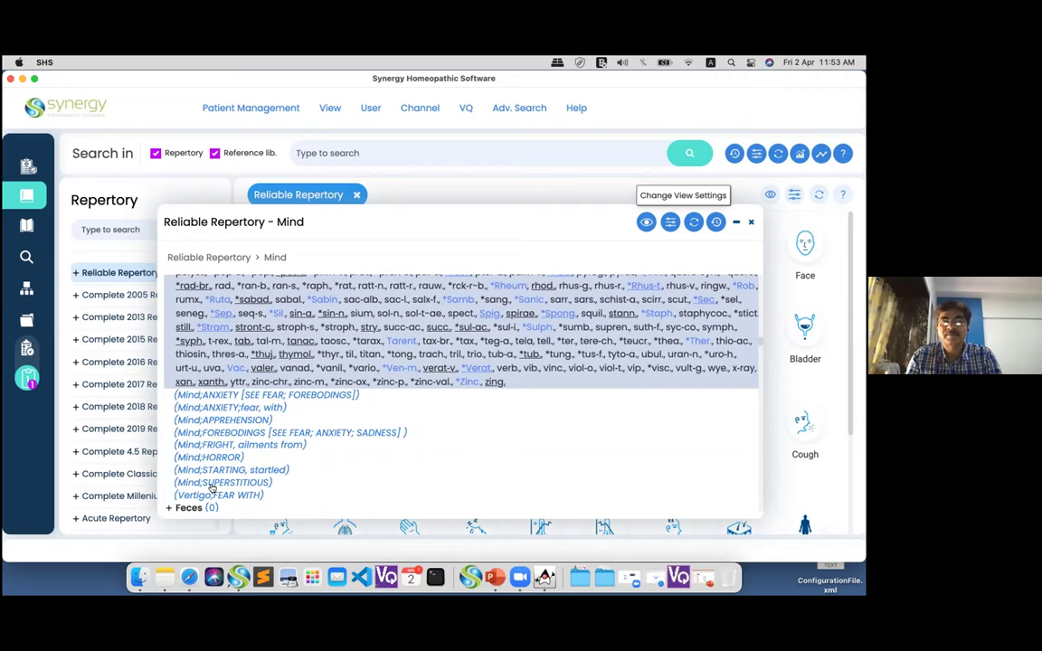
# Turn off cross references in the Mind chapter's view settings
pyautogui.click(646, 222)
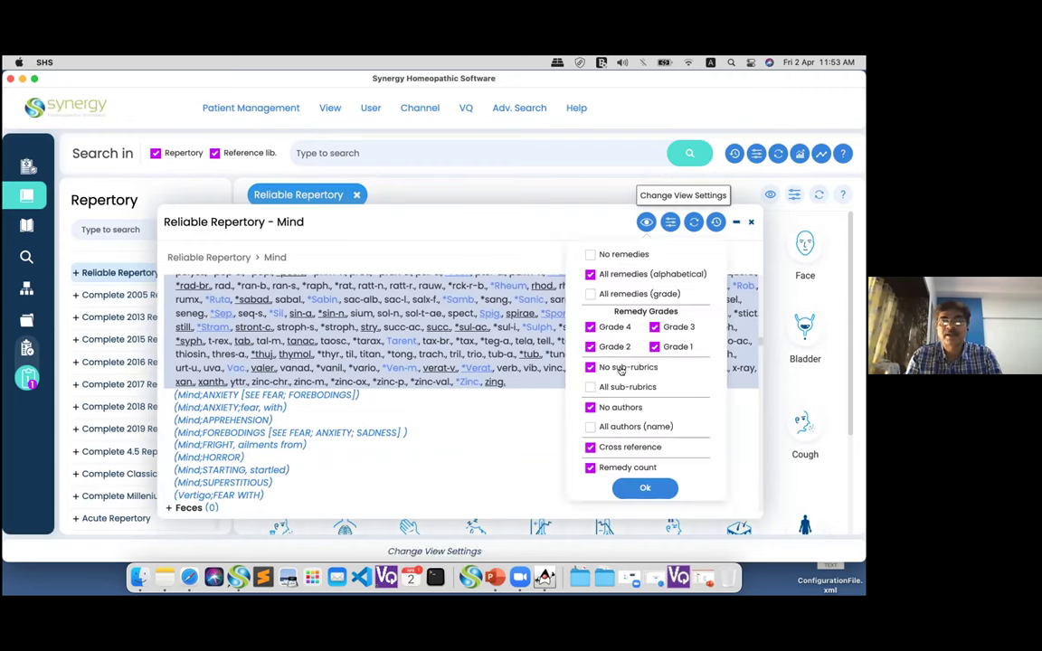
pyautogui.click(589, 447)
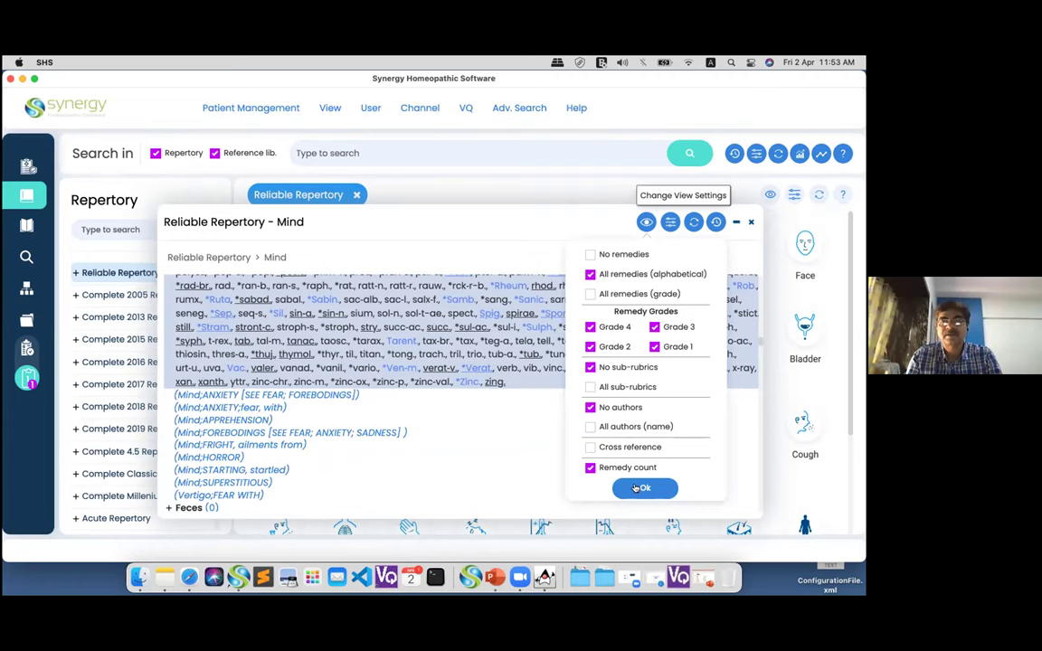
pyautogui.click(640, 489)
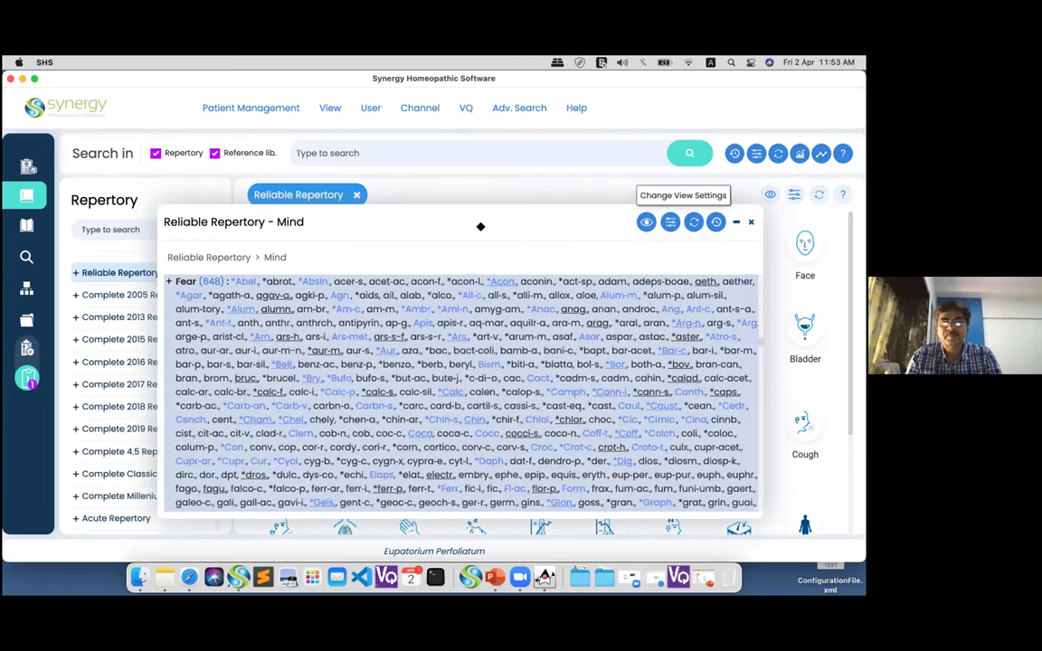
# Close the Mind chapter, search for "fear dark" and view the matching Mind rubrics in the Complete 2005 Repertory
pyautogui.click(750, 223)
pyautogui.click(466, 156)
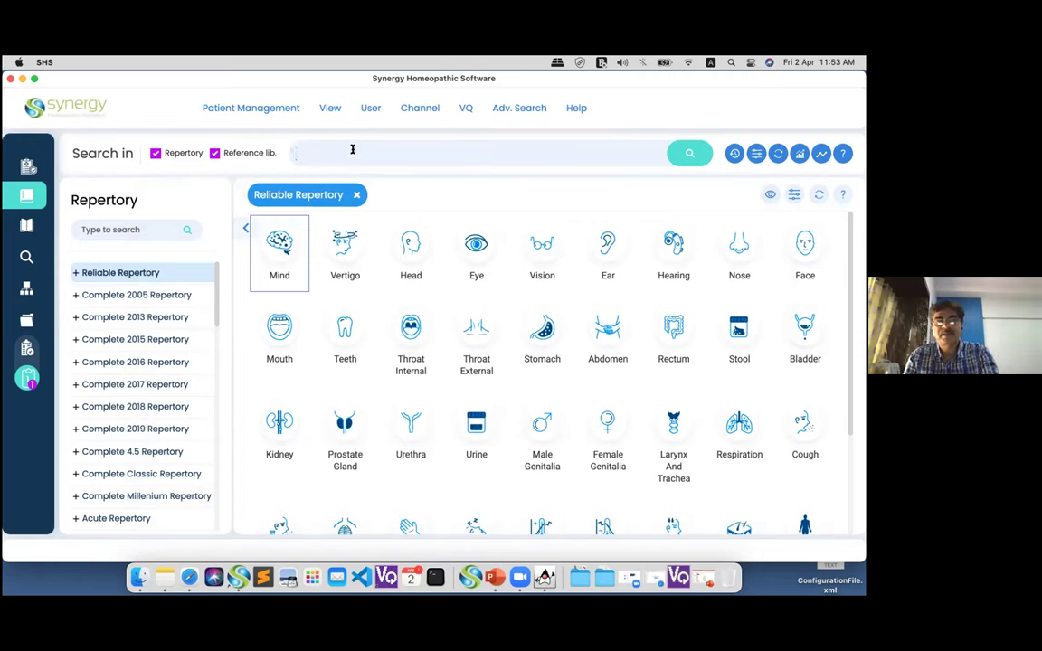
pyautogui.write('fear')
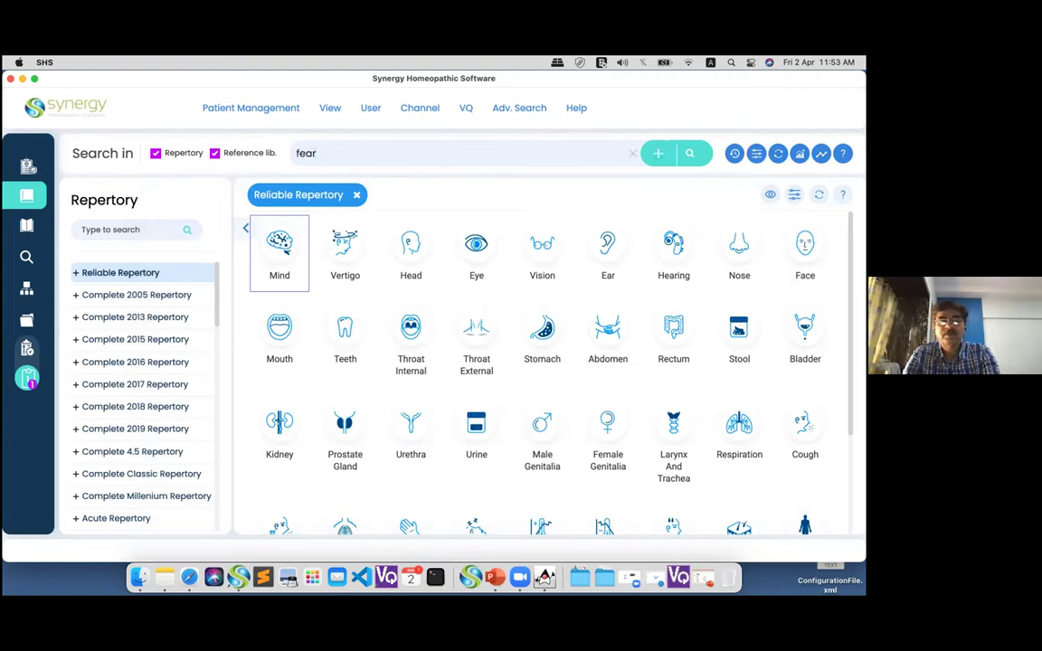
pyautogui.write(' dark')
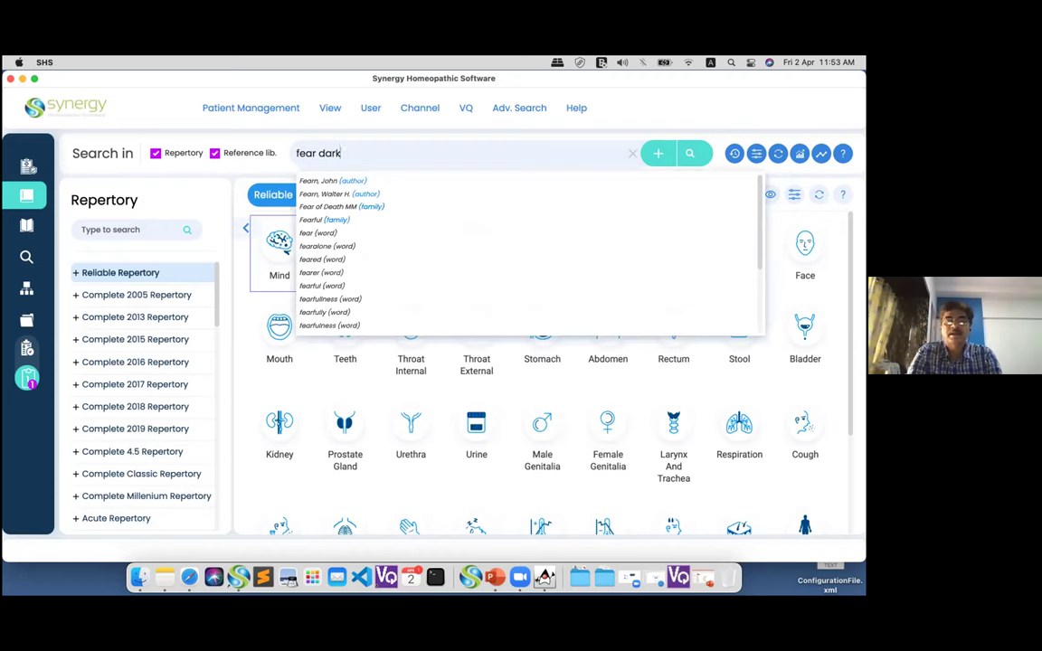
pyautogui.press('Return')
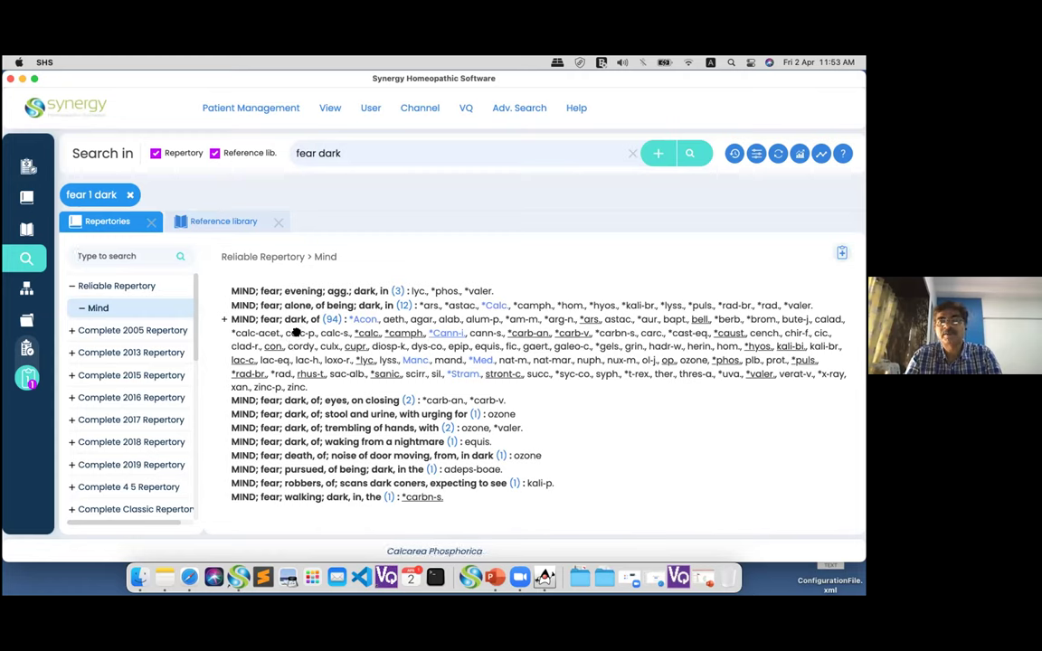
pyautogui.click(70, 332)
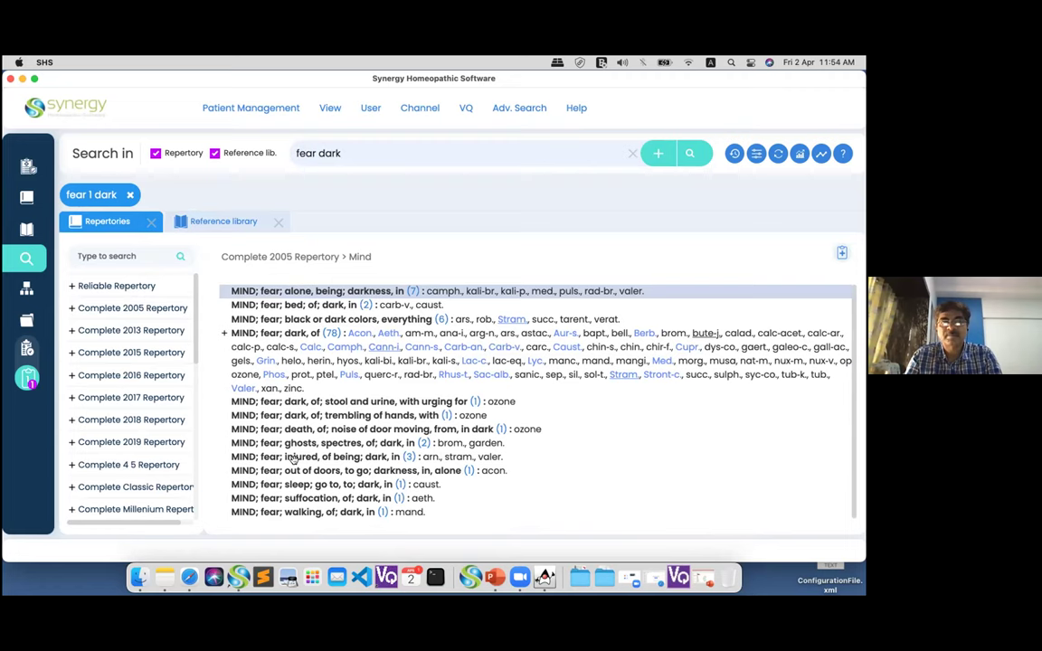
pyautogui.click(335, 348)
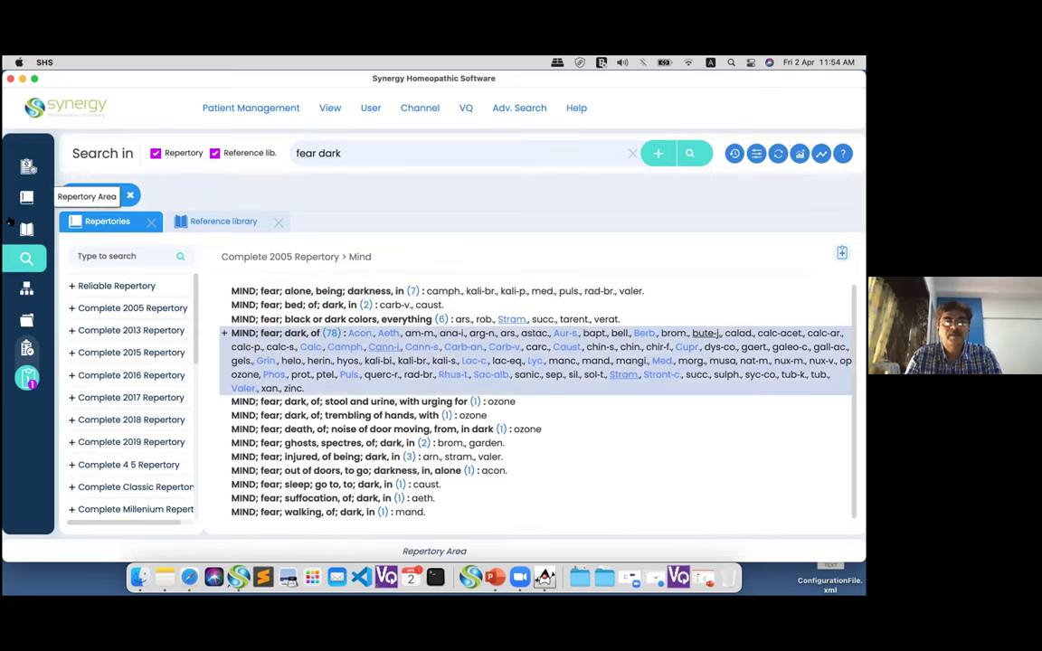
# Reopen the Reliable Repertory's Mind chapter and show the actions available for the Abandon rubric
pyautogui.click(26, 196)
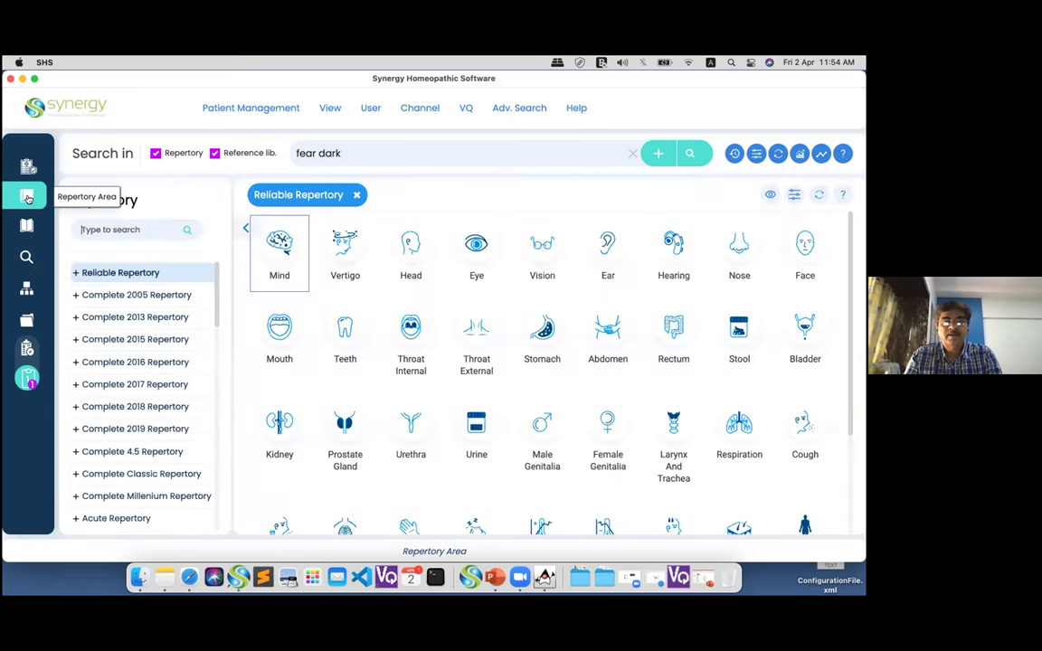
pyautogui.click(280, 248)
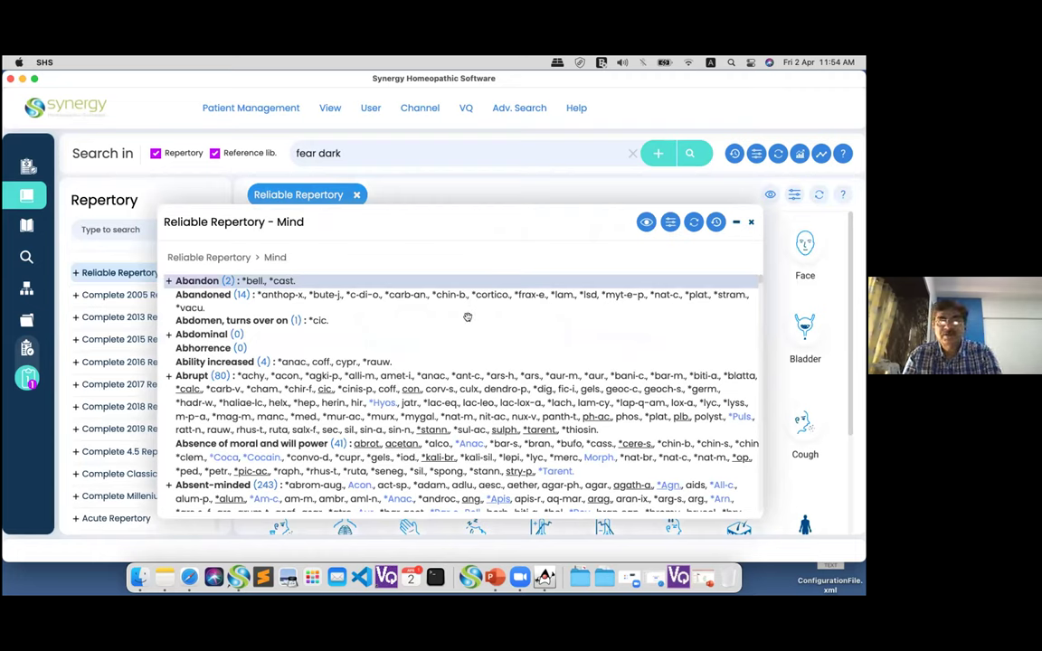
pyautogui.rightClick(199, 283)
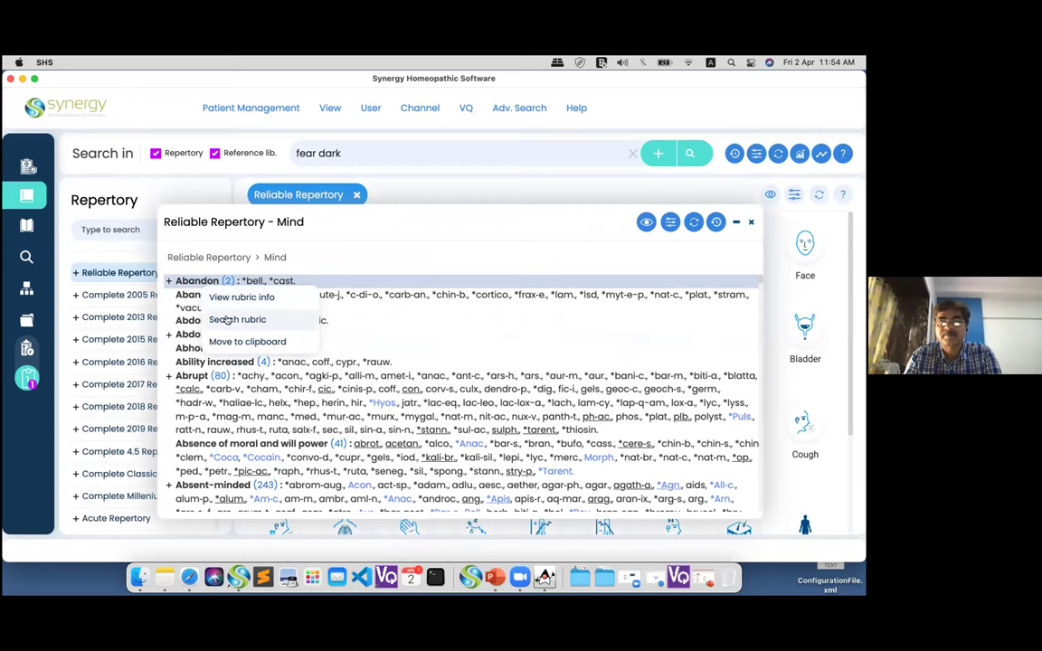
pyautogui.click(450, 349)
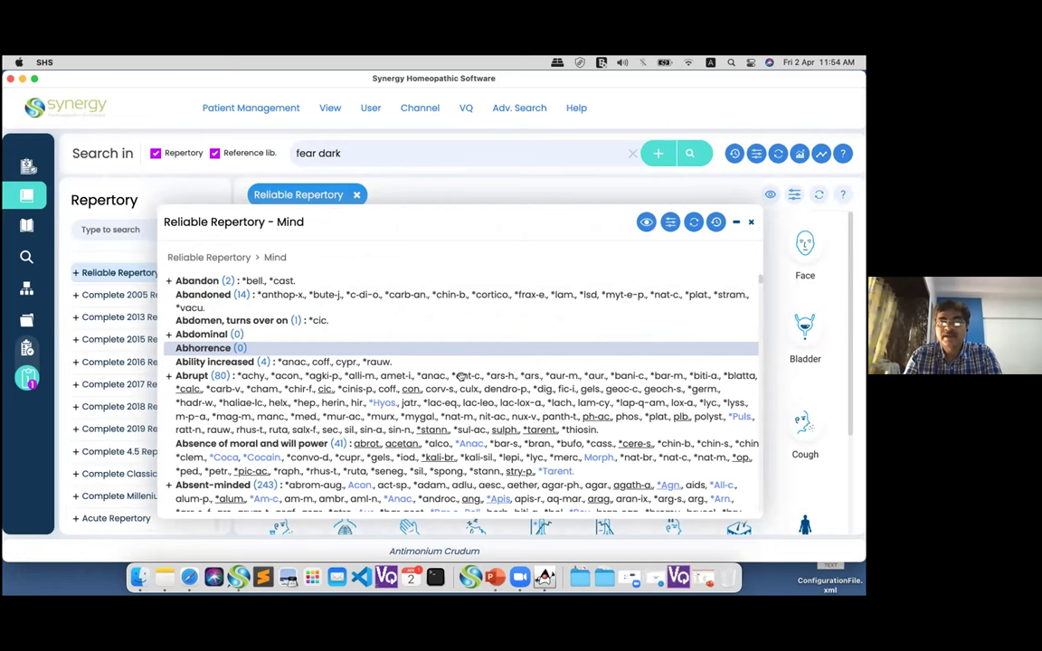
# View the reference string for the Antimonium crudum remedy under the Abrupt rubric and close it
pyautogui.rightClick(462, 377)
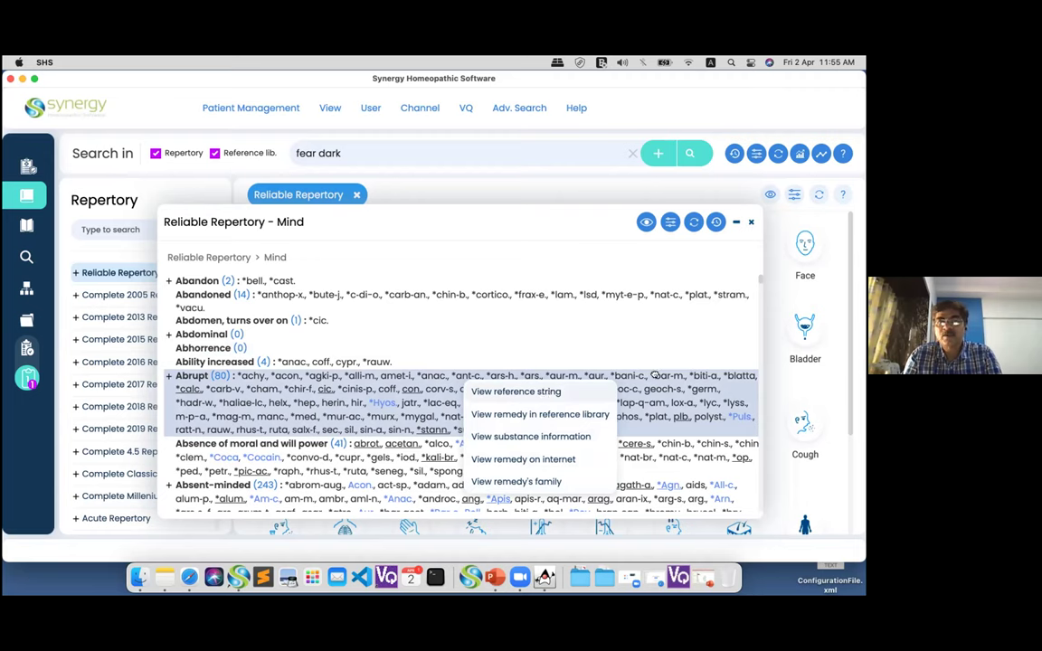
pyautogui.click(626, 375)
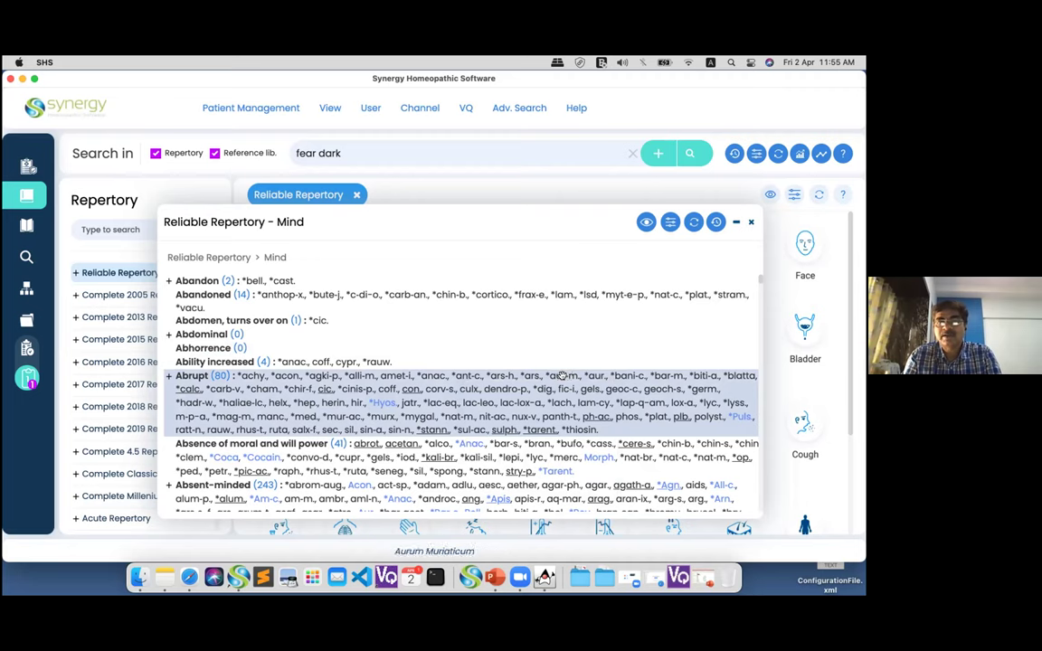
pyautogui.rightClick(467, 375)
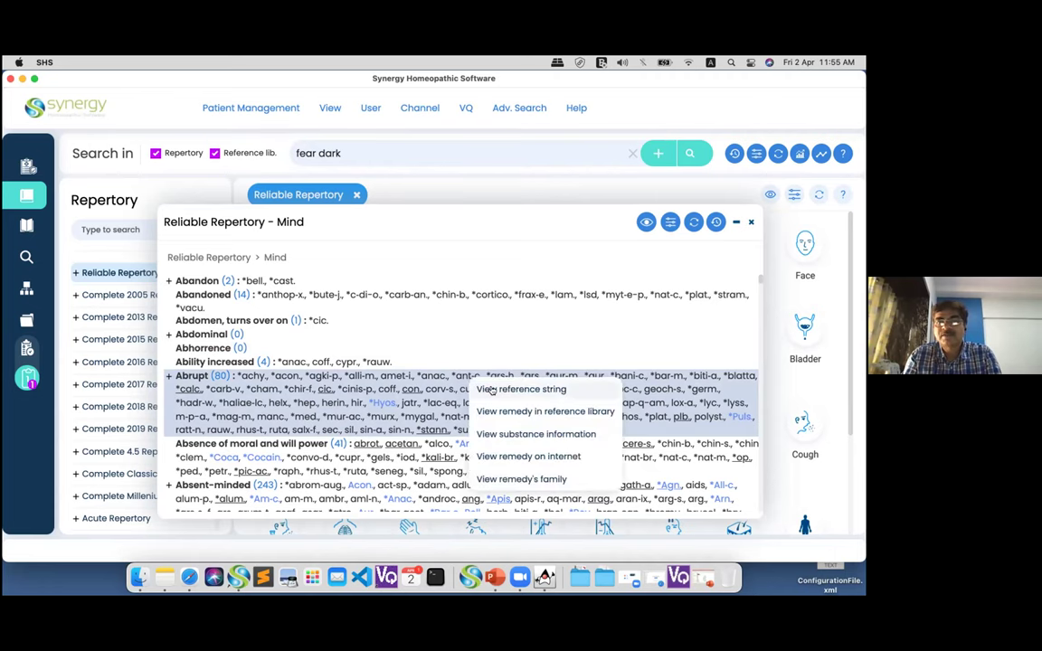
pyautogui.click(492, 390)
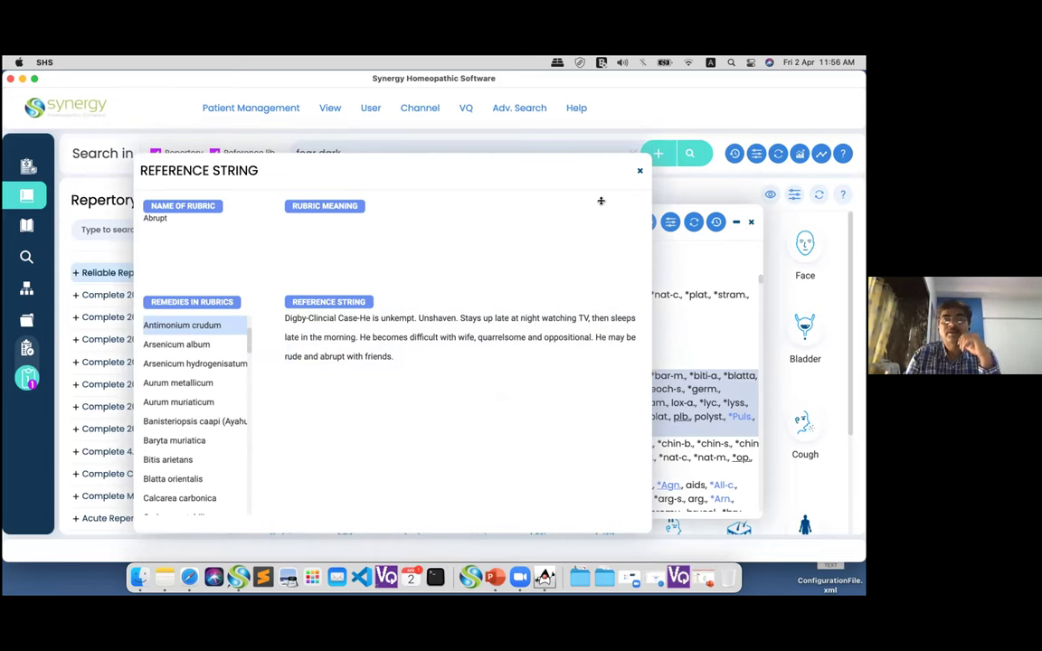
pyautogui.click(639, 170)
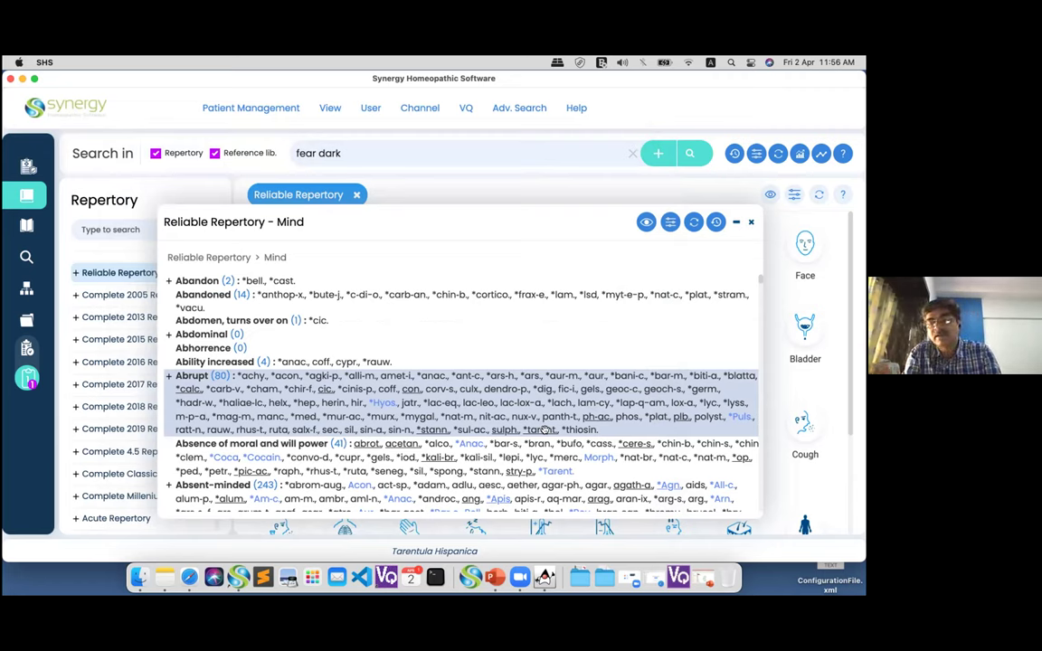
# View the reference string for Arsenicum album under the Abrupt rubric and close it
pyautogui.rightClick(541, 380)
pyautogui.click(547, 387)
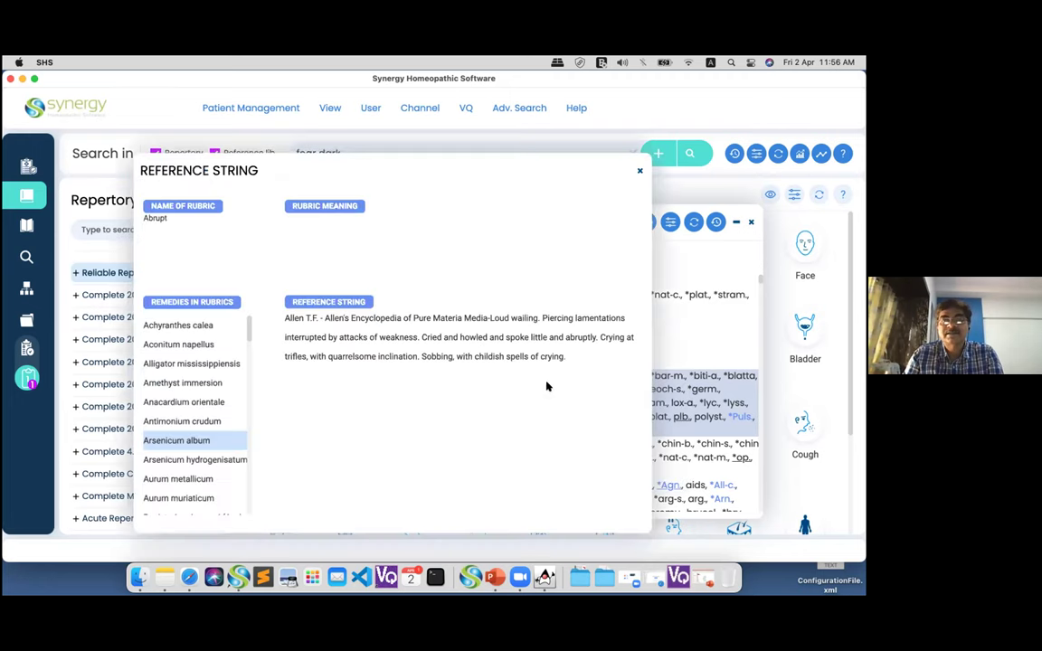
pyautogui.click(639, 172)
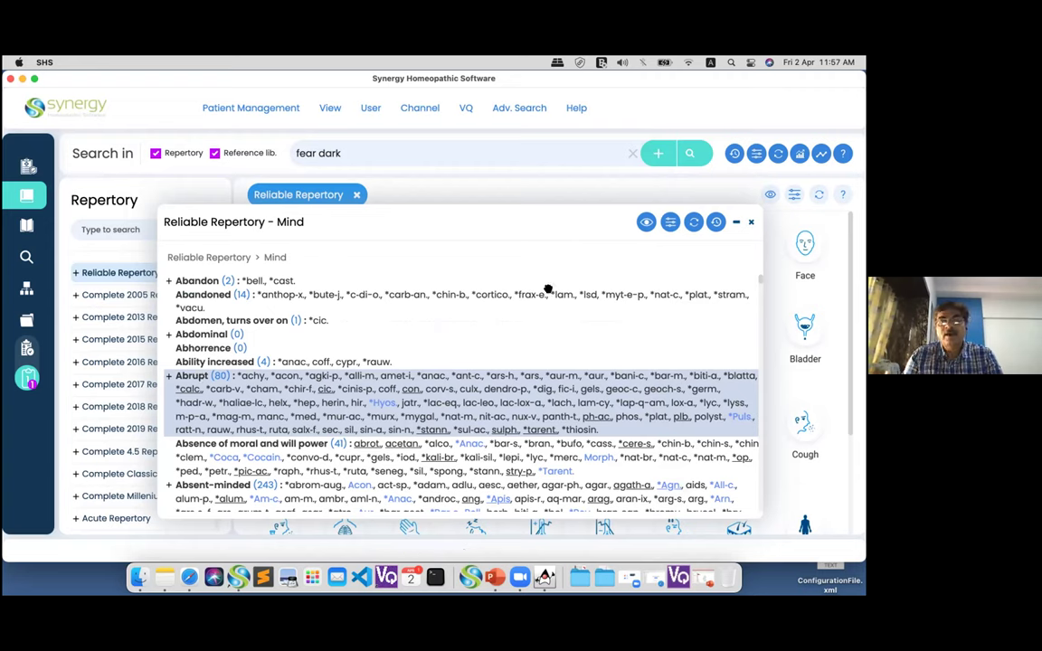
# Review the Mind chapter's view settings and look through the authors available for filtering the repertory
pyautogui.click(646, 224)
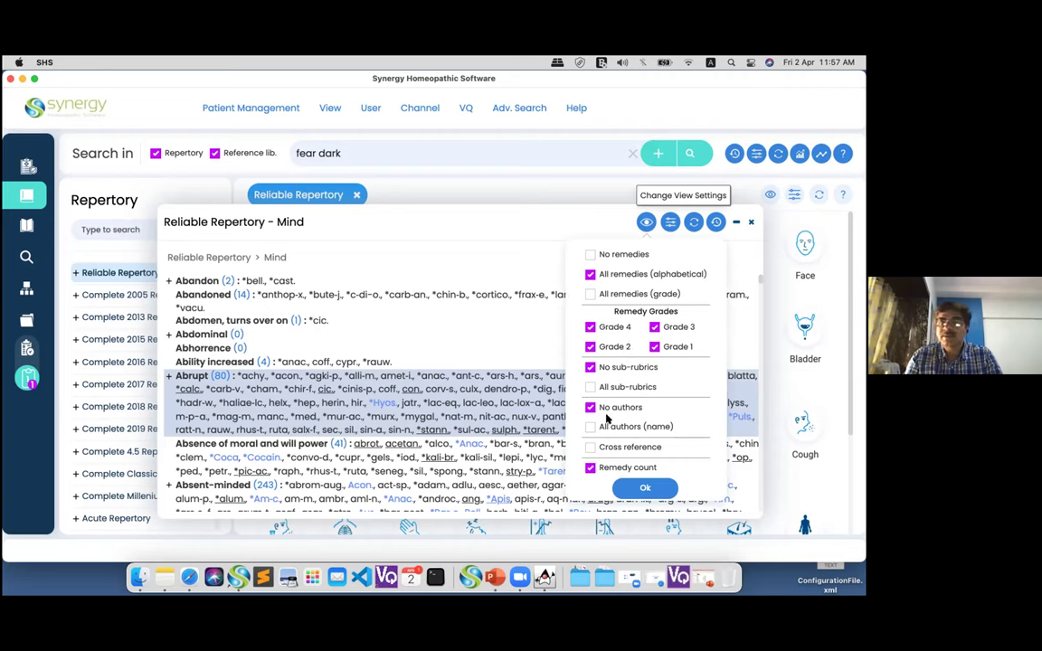
pyautogui.click(645, 488)
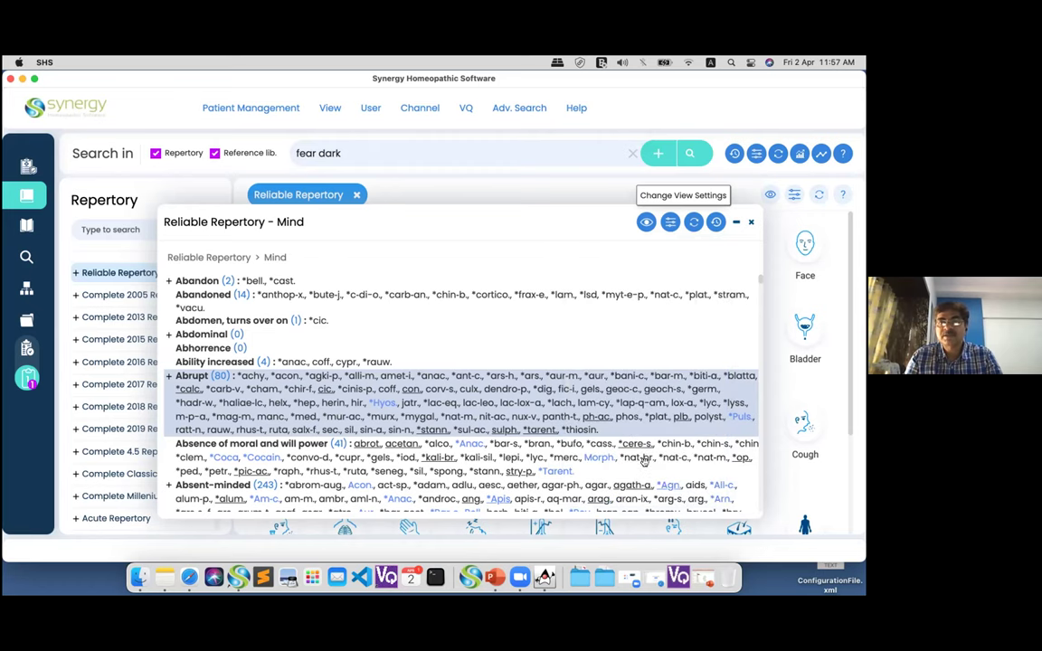
pyautogui.click(670, 222)
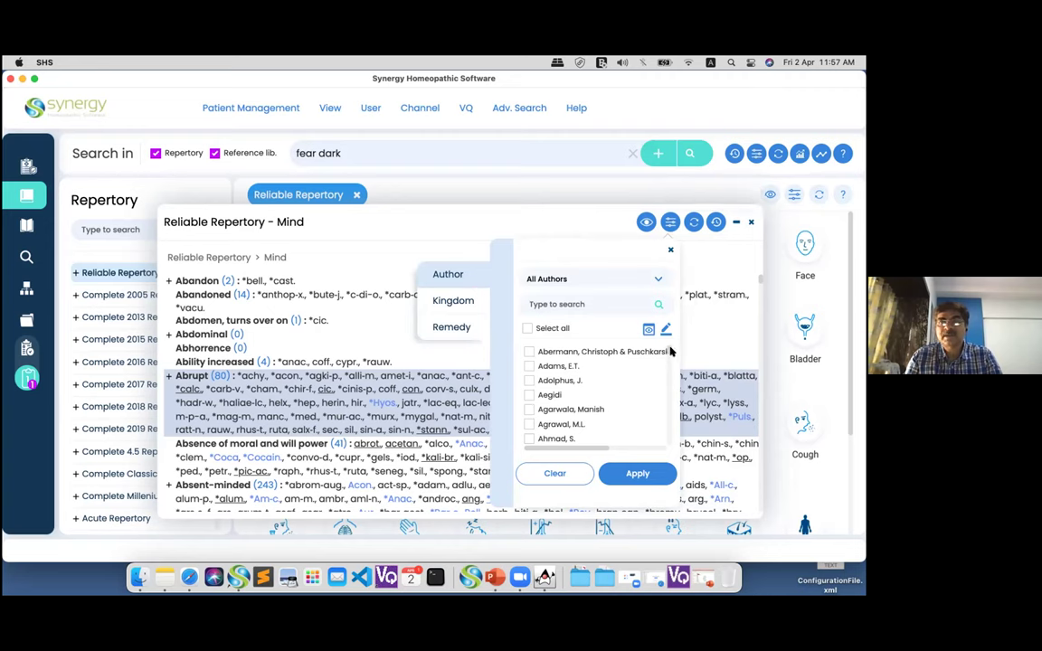
pyautogui.scroll(-15, 667, 351)
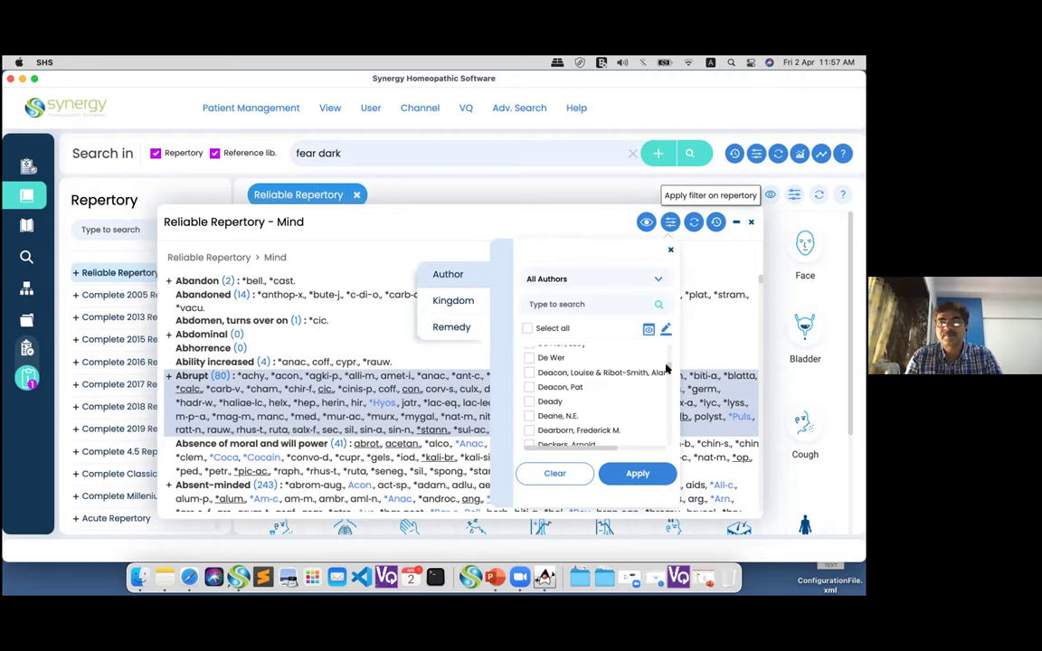
# Look through the kingdom filter categories for animals, plants, minerals and imponderables
pyautogui.click(444, 304)
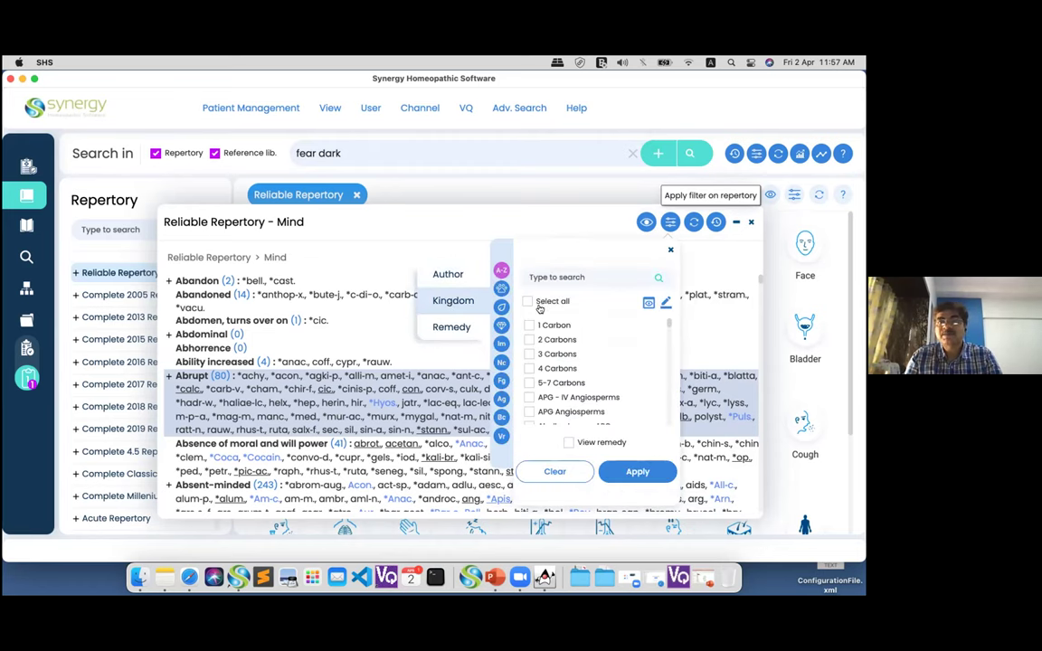
pyautogui.click(501, 288)
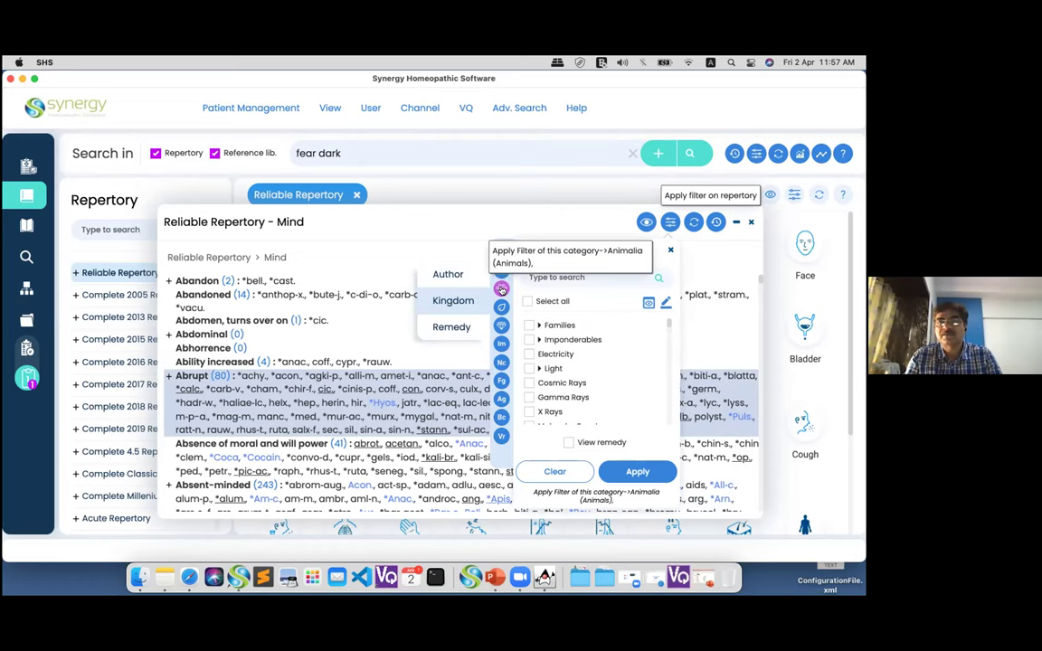
pyautogui.click(502, 307)
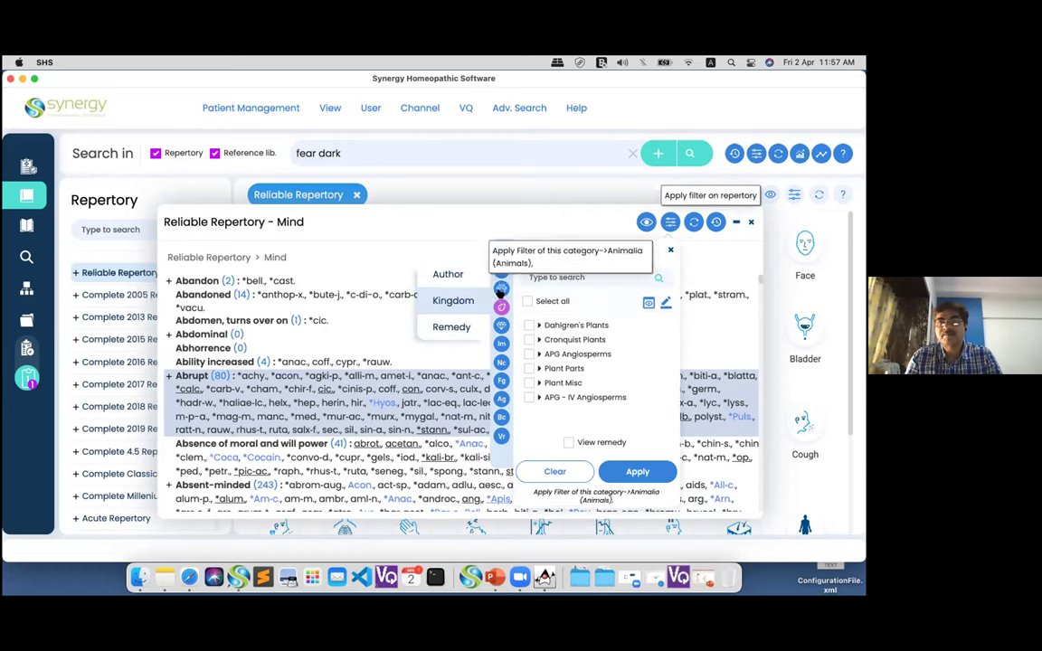
pyautogui.click(500, 289)
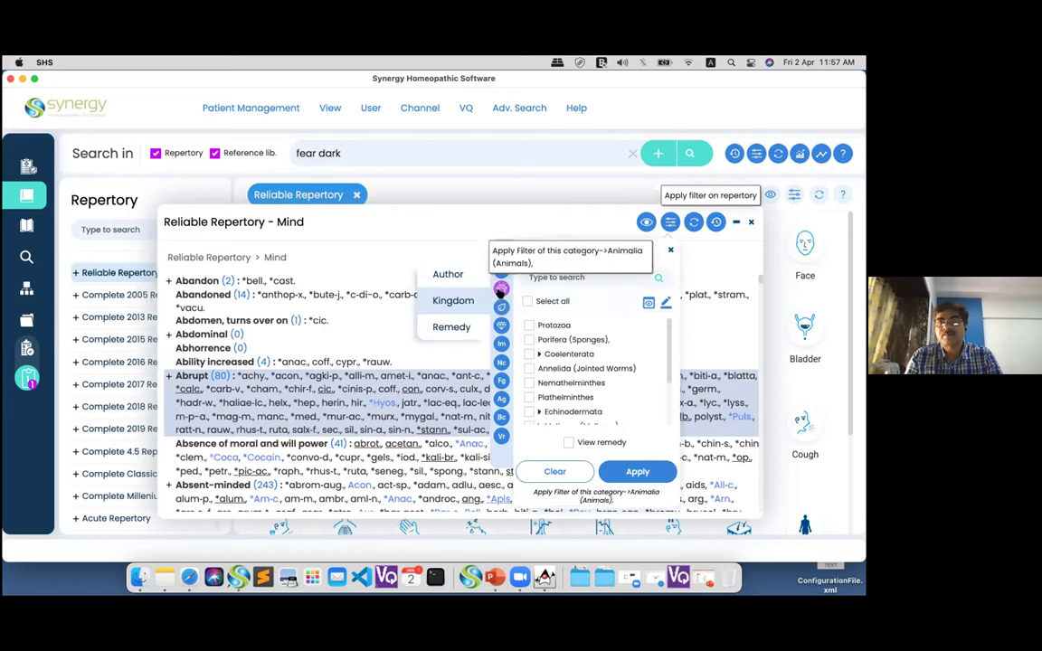
pyautogui.click(502, 326)
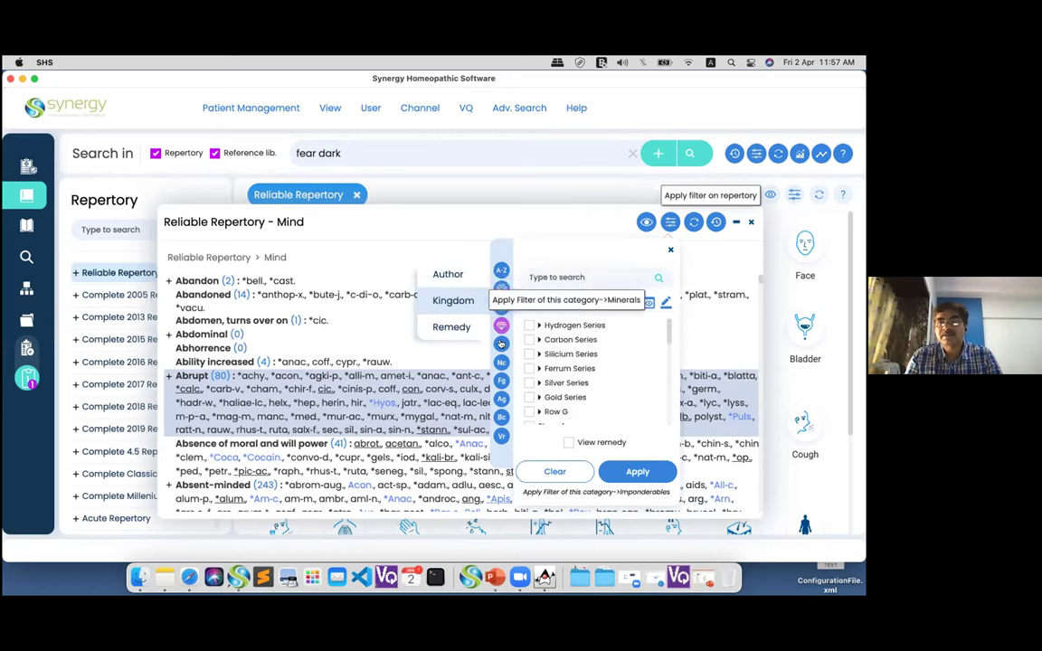
pyautogui.click(500, 345)
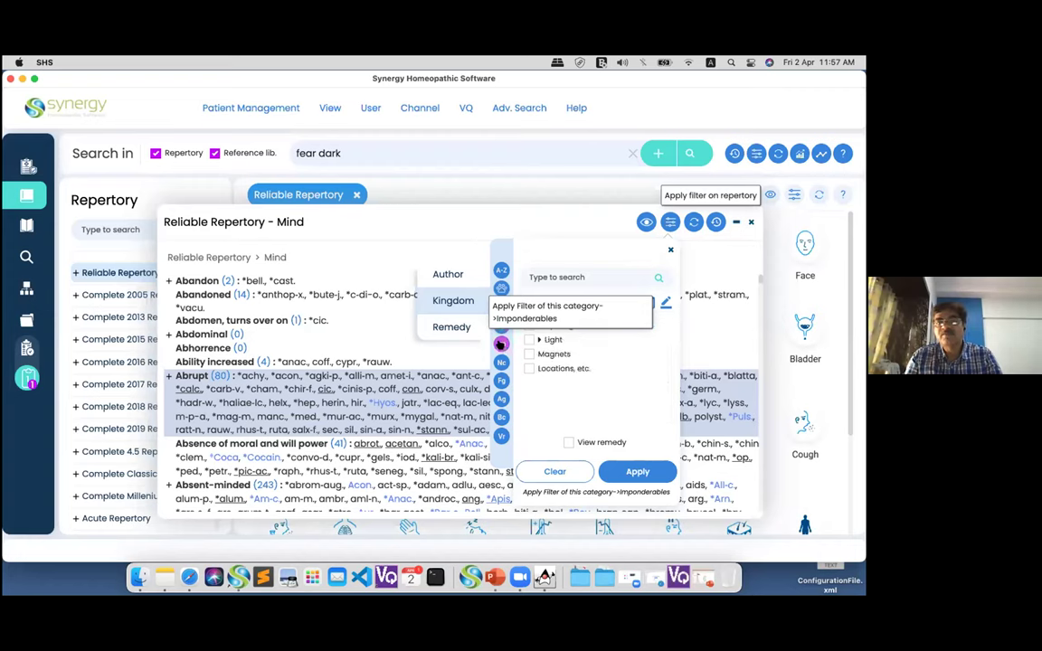
# Look at the remedy filter list, close the filter options and check the Mind chapter's rubric history
pyautogui.click(454, 327)
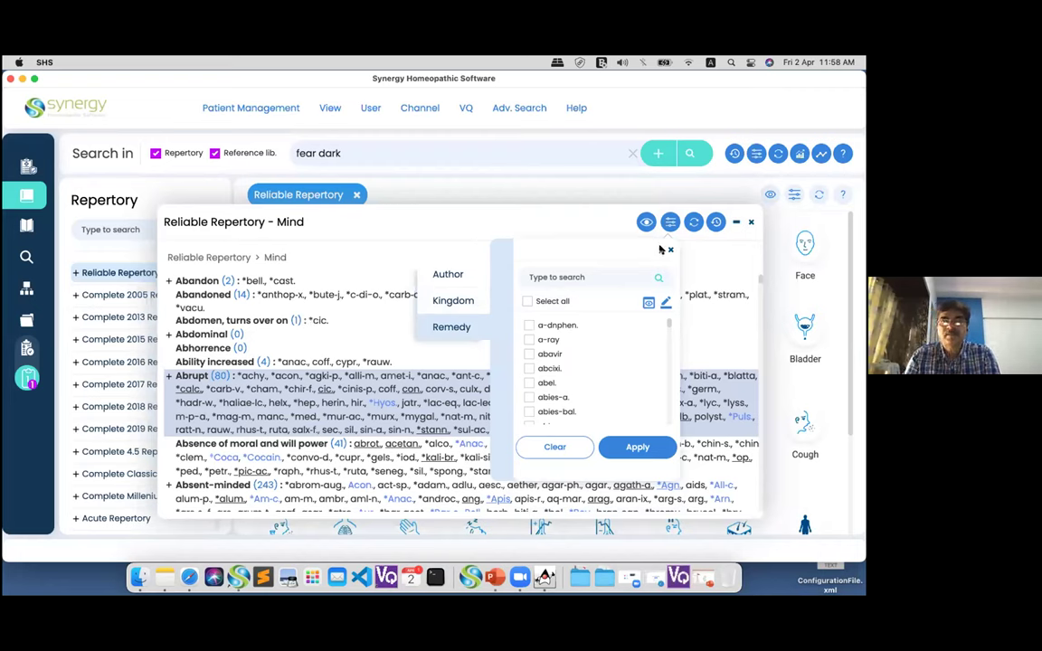
pyautogui.click(694, 223)
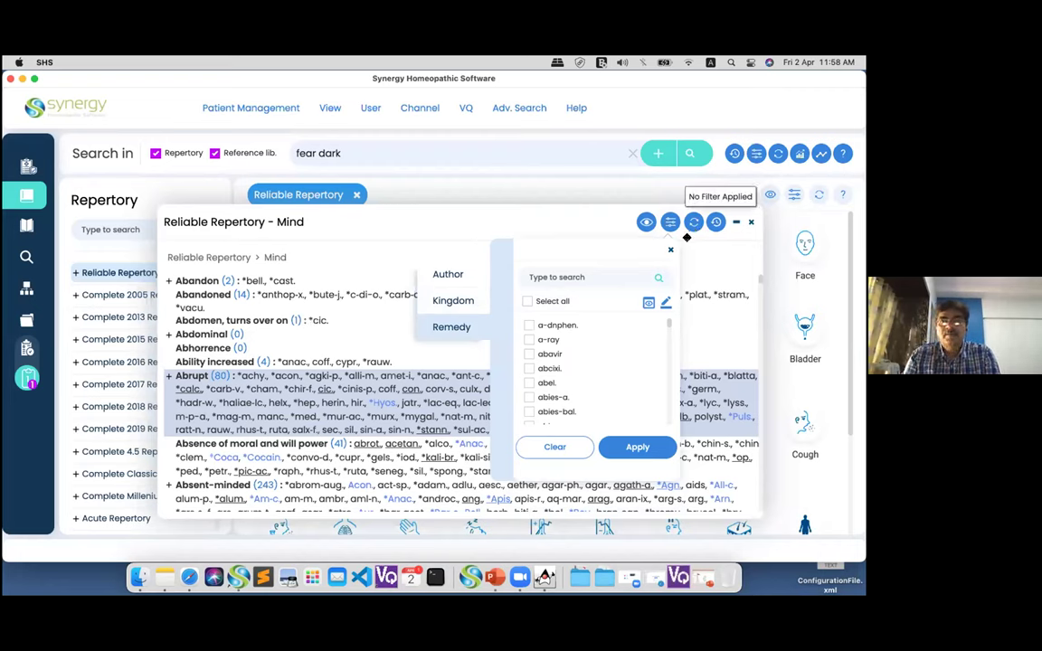
pyautogui.click(669, 252)
pyautogui.click(694, 223)
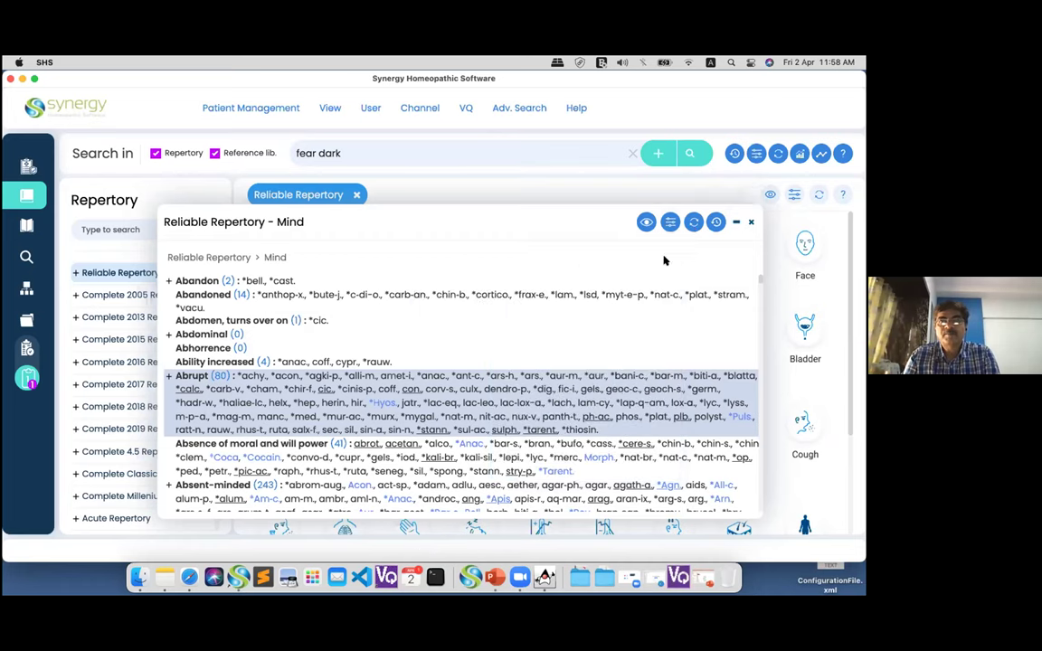
pyautogui.click(715, 224)
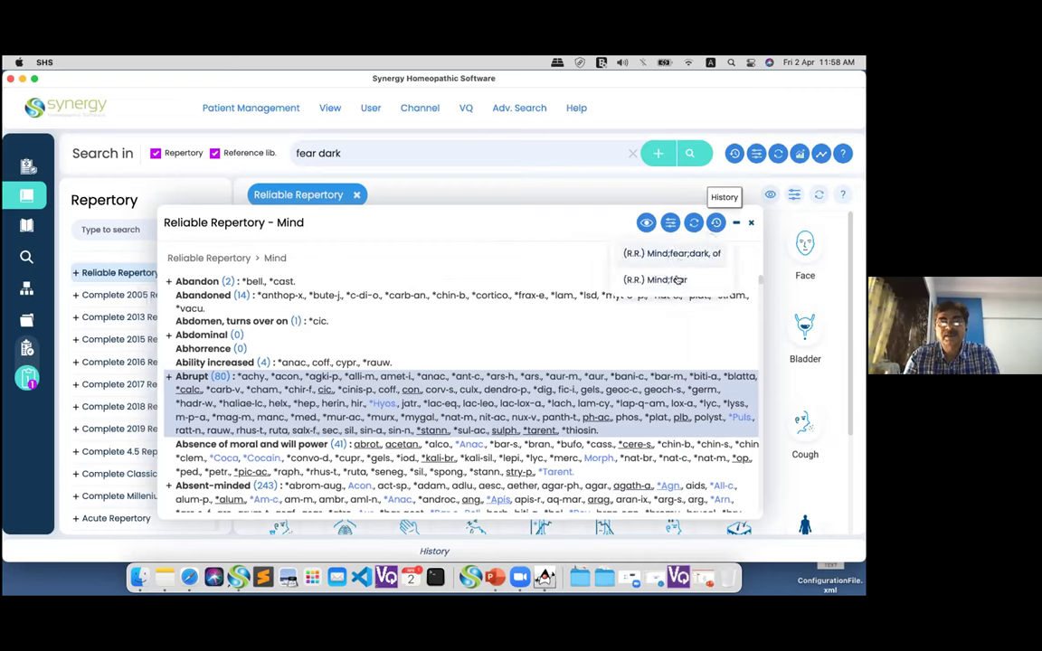
pyautogui.click(567, 258)
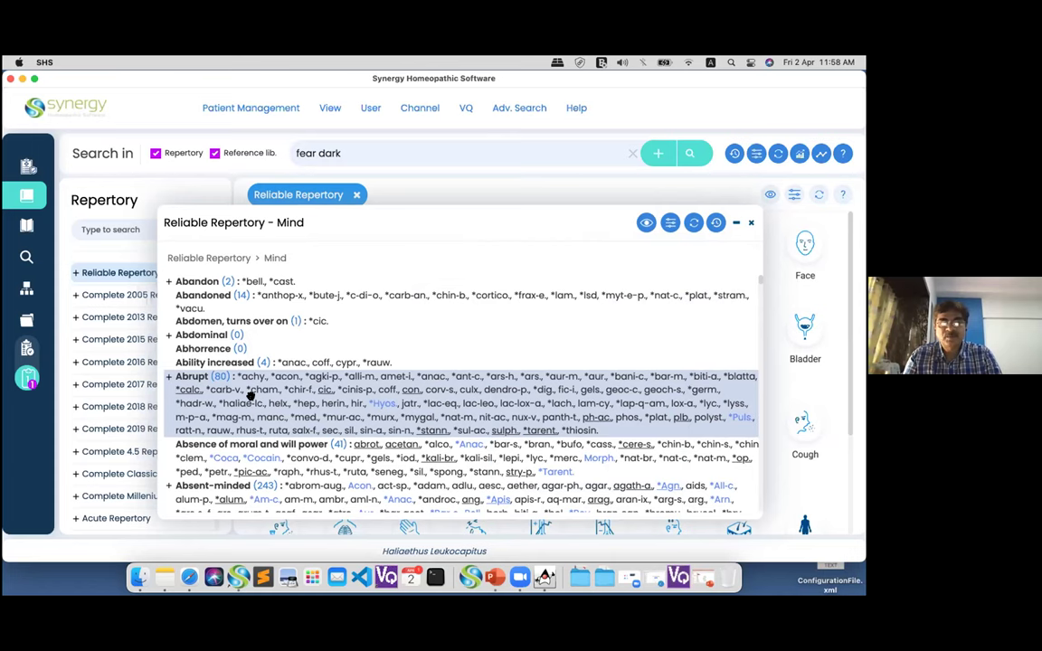
# Add the Mind rubrics Abrupt, Absence of moral and will power, and Absent-minded to Clipboard 1
pyautogui.scroll(-1, 250, 395)
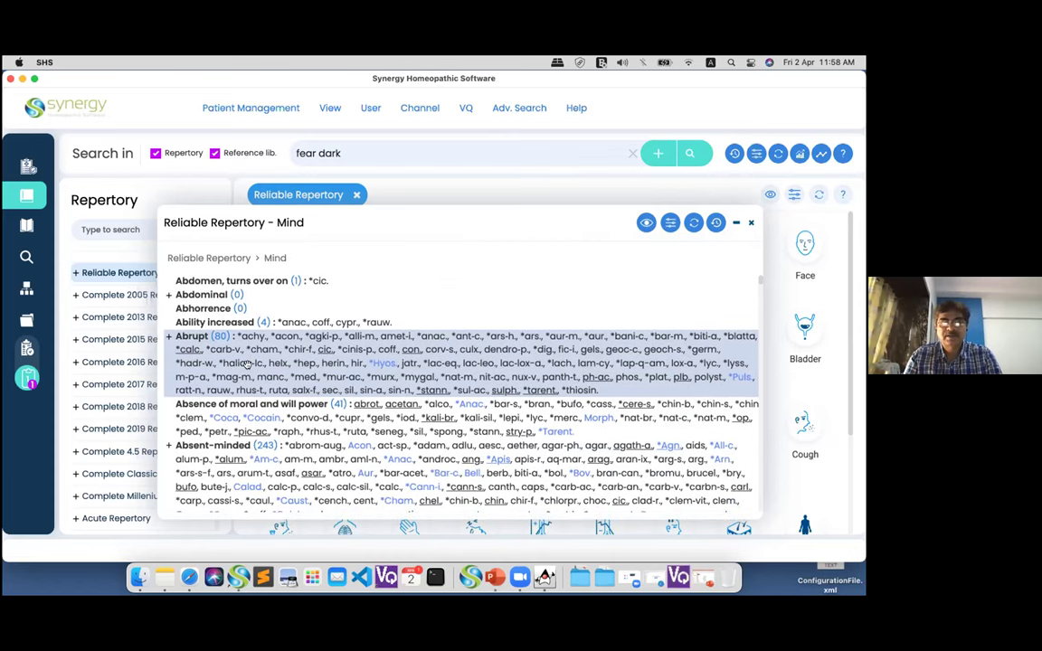
pyautogui.doubleClick(246, 362)
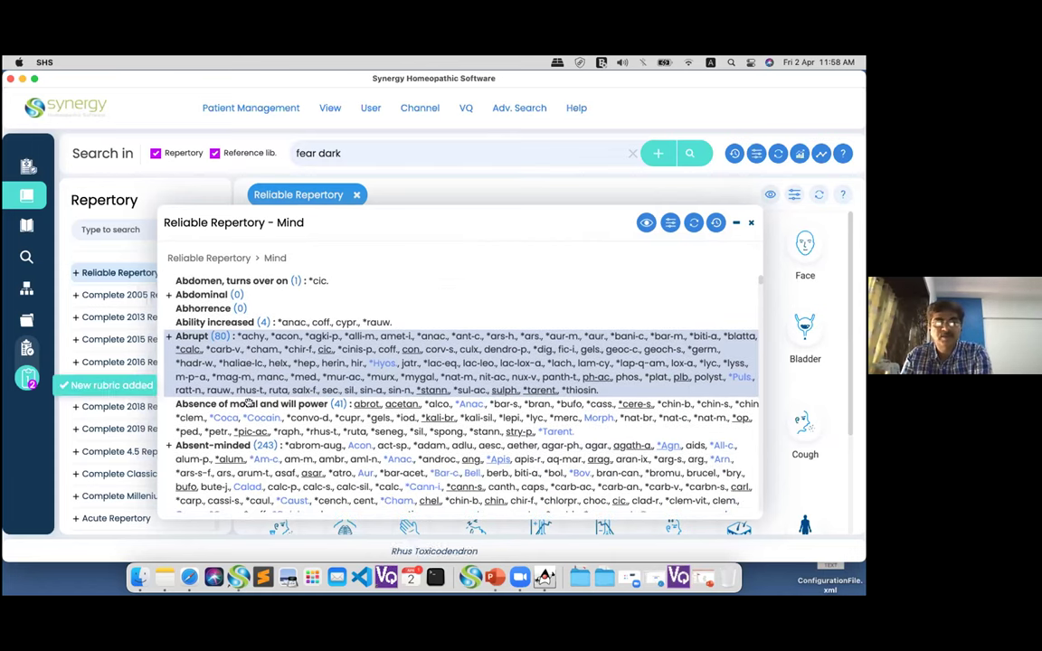
pyautogui.doubleClick(251, 409)
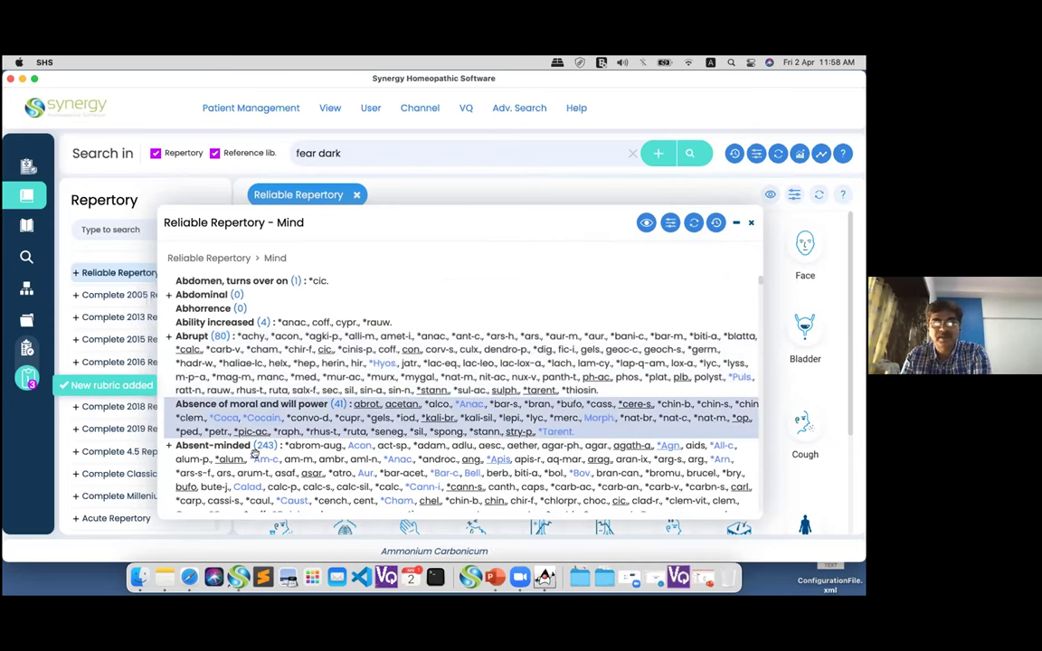
pyautogui.doubleClick(255, 458)
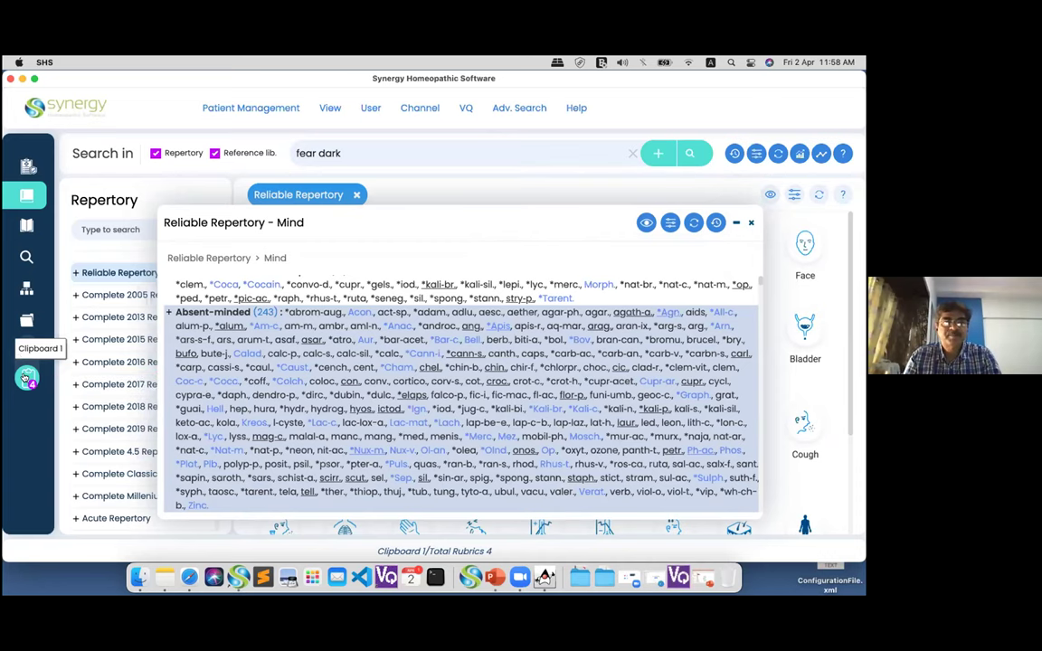
# Open Clipboard 1 and examine the collected rubrics in its remedy graph
pyautogui.click(26, 378)
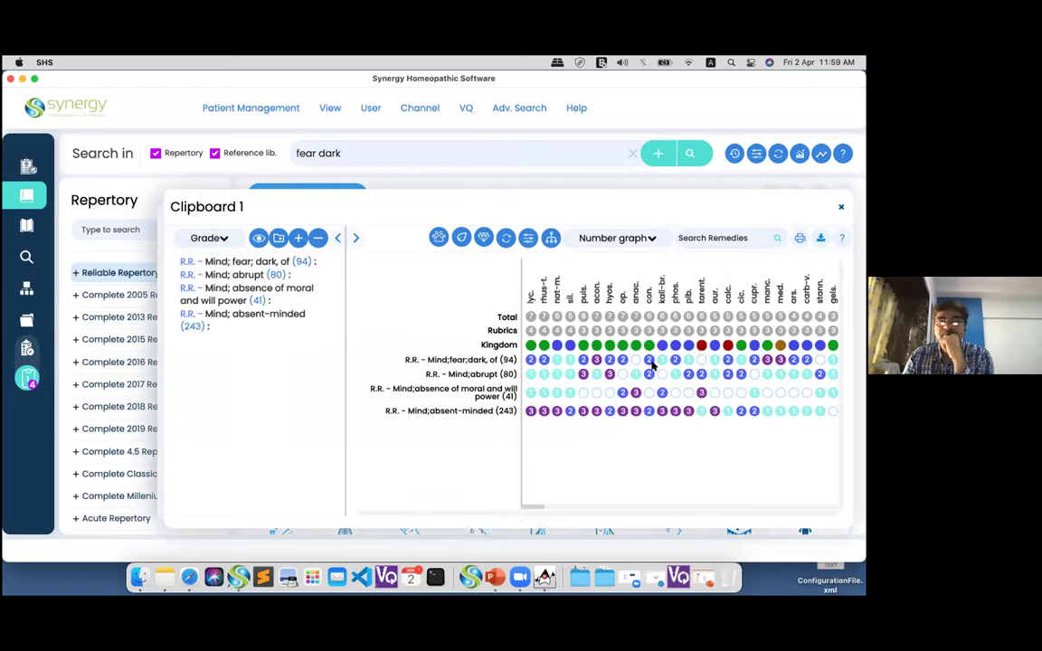
pyautogui.click(416, 361)
pyautogui.click(378, 352)
pyautogui.moveTo(345, 340)
pyautogui.mouseDown()
pyautogui.moveTo(376, 340)
pyautogui.moveTo(345, 339)
pyautogui.mouseUp()
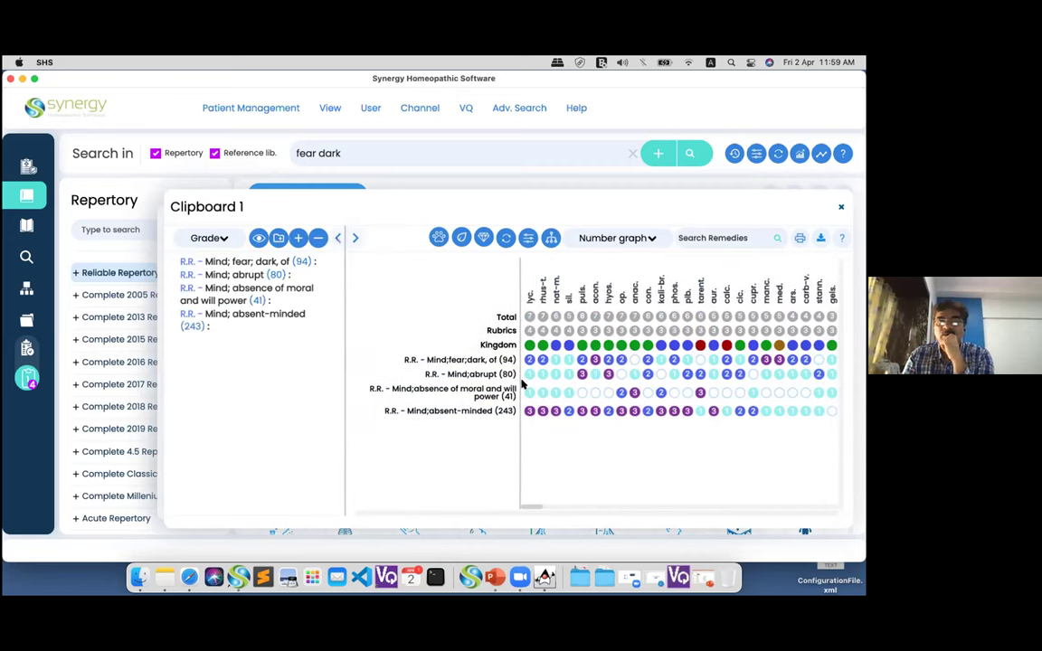
pyautogui.moveTo(518, 378)
pyautogui.mouseDown()
pyautogui.moveTo(575, 378)
pyautogui.moveTo(522, 380)
pyautogui.mouseUp()
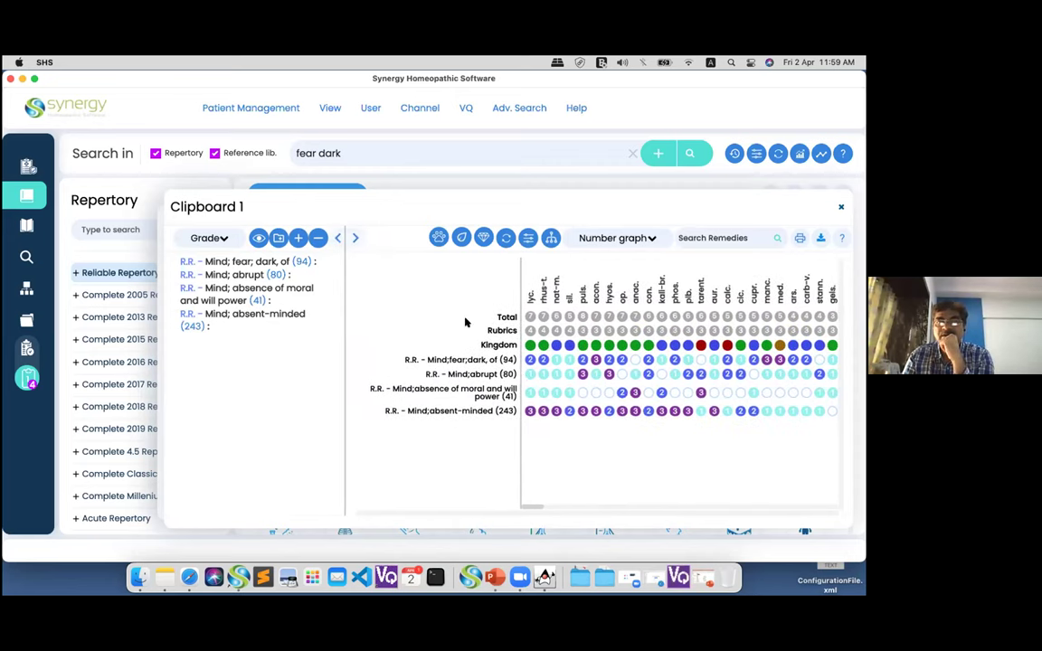
# Collapse and restore Clipboard 1's rubric list, and review its remedy and author view settings
pyautogui.click(336, 238)
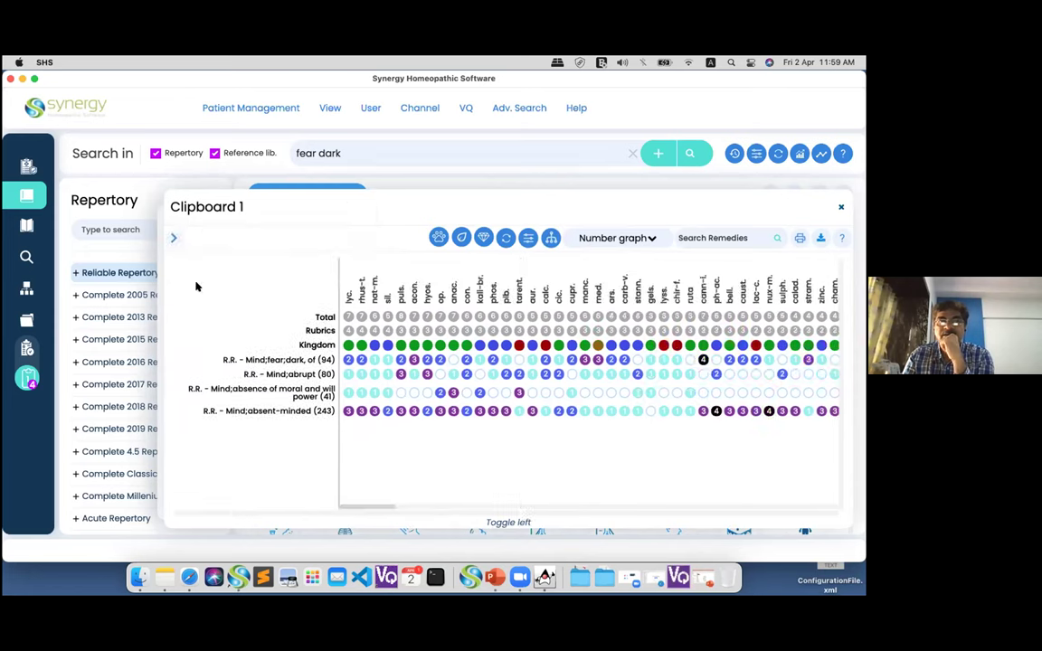
pyautogui.click(172, 241)
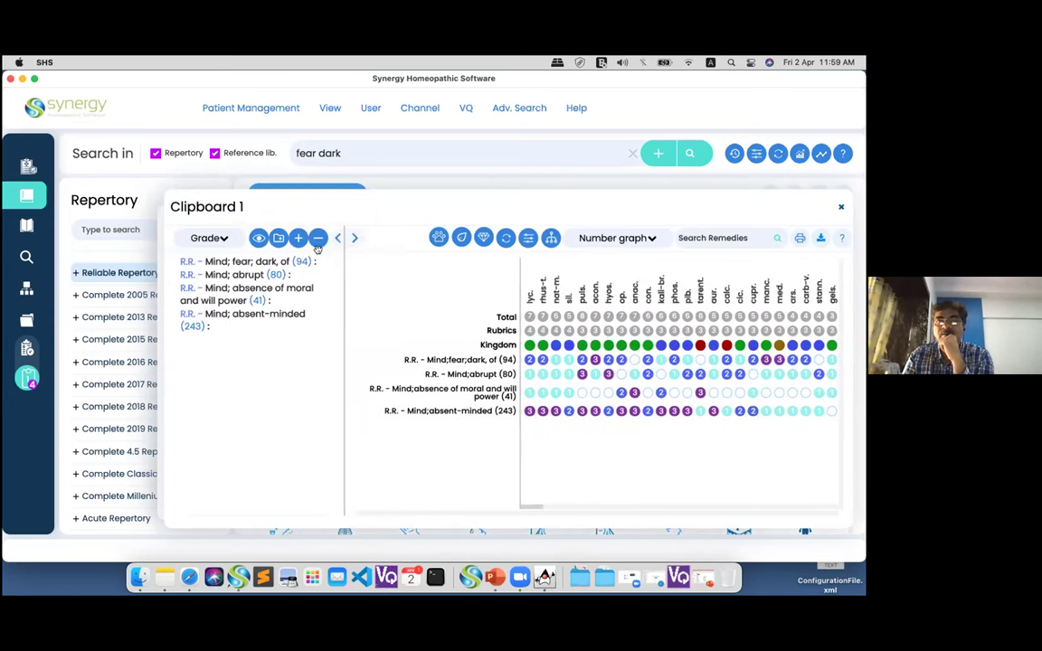
pyautogui.click(259, 238)
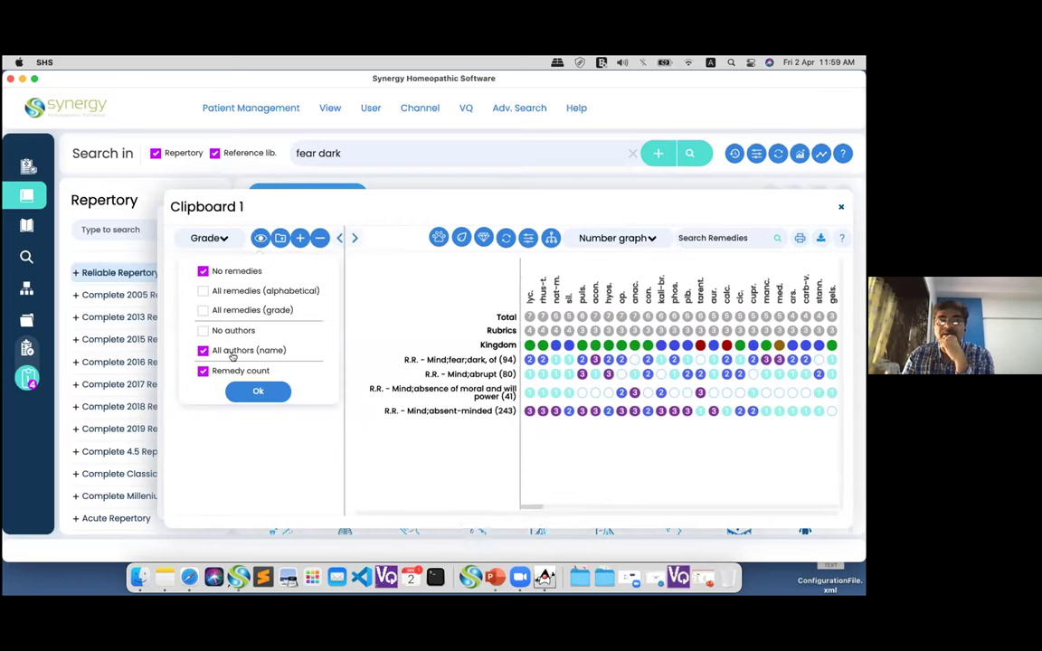
pyautogui.click(240, 391)
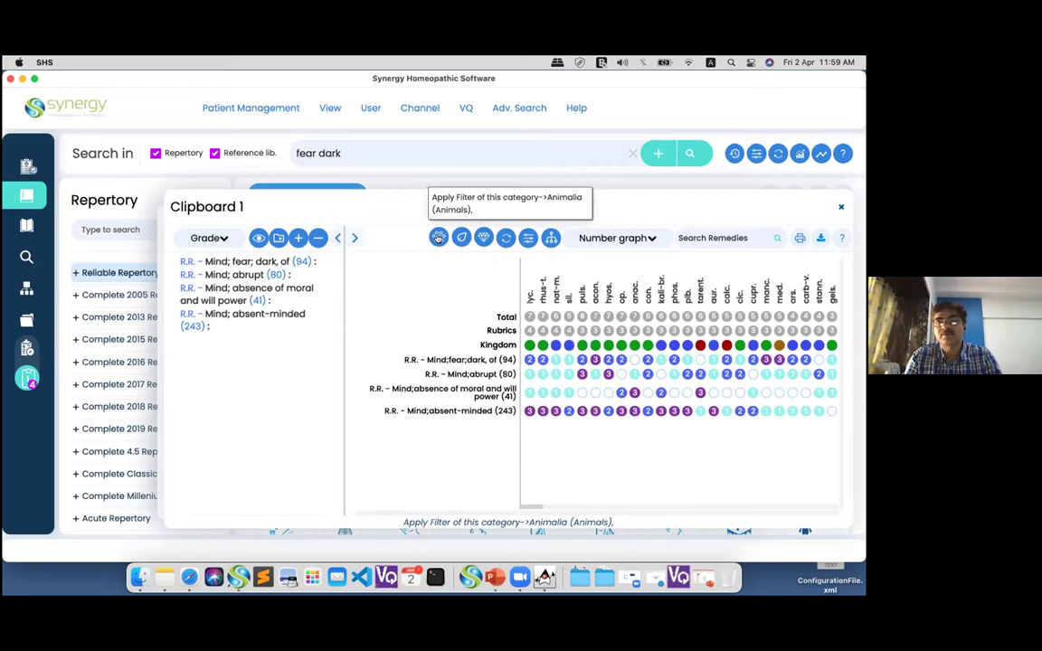
# Filter Clipboard 1's remedy graph by Animals, Plants and Minerals in turn, and reset the filter
pyautogui.click(438, 237)
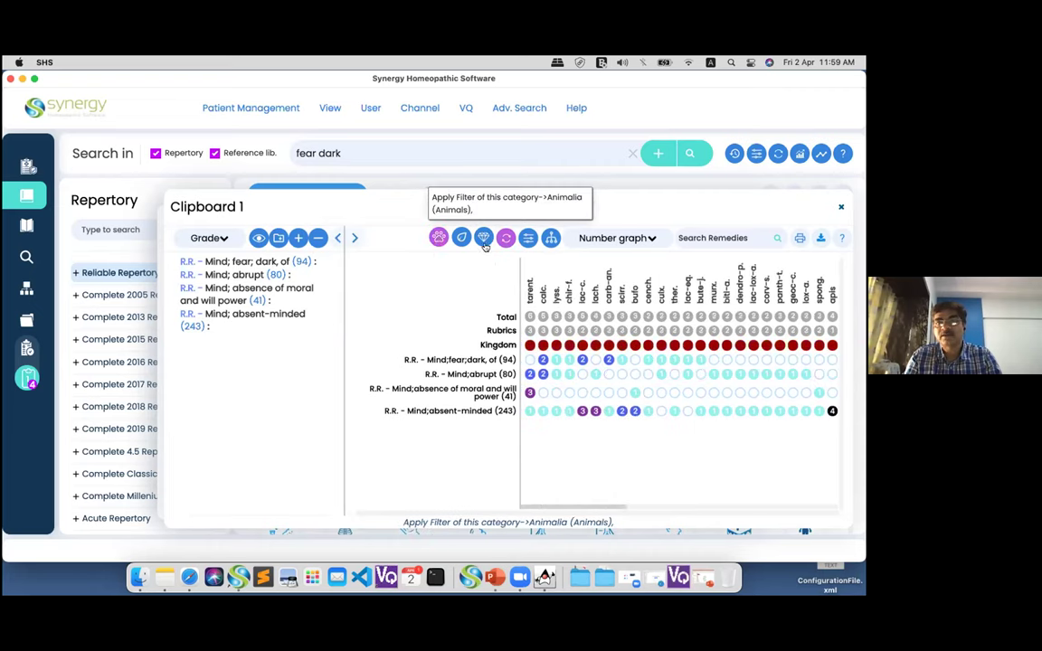
pyautogui.click(461, 237)
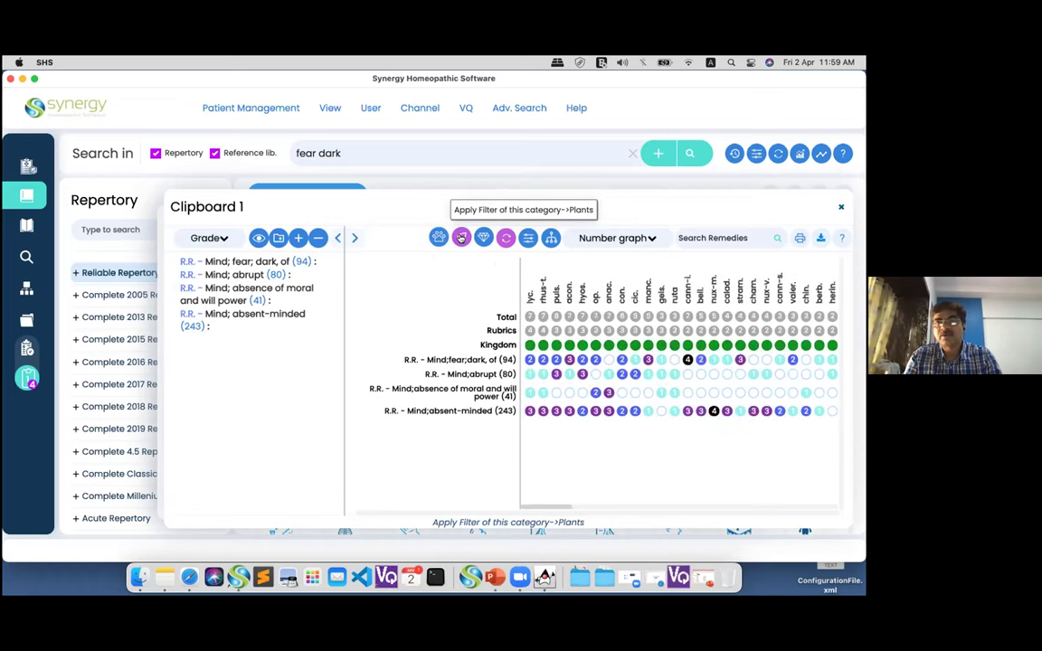
pyautogui.click(480, 237)
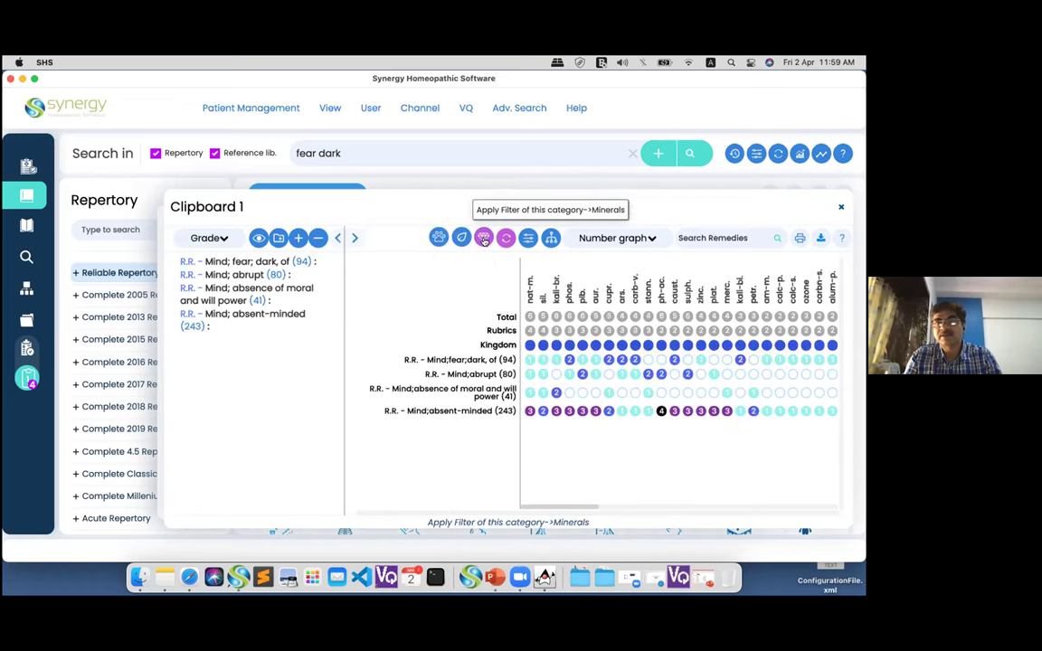
pyautogui.click(506, 237)
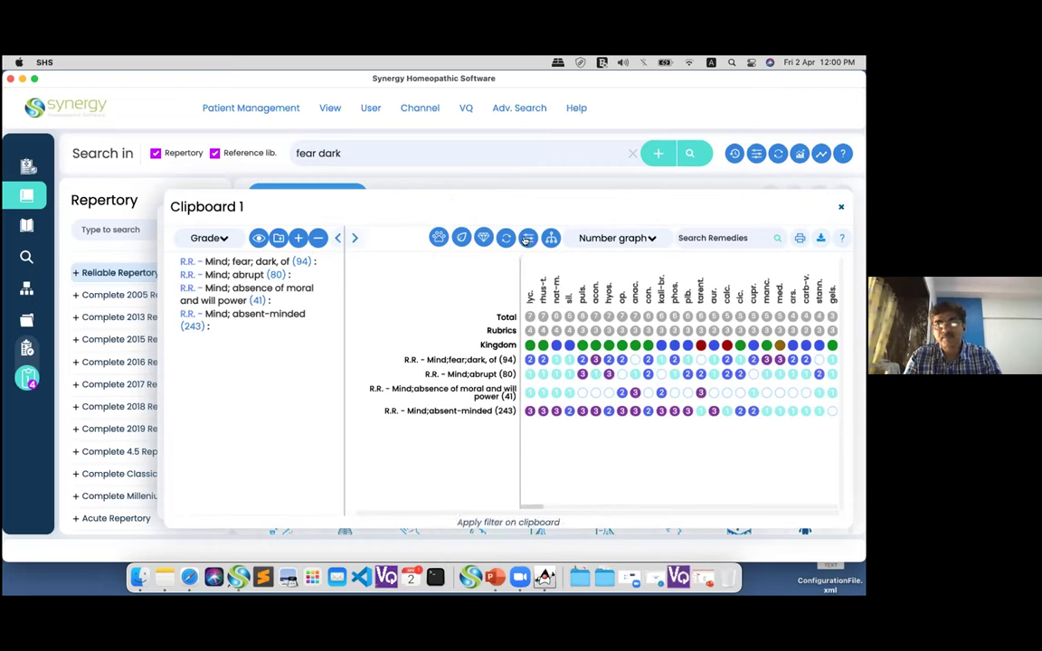
# Filter Clipboard 1's graph to the Mollusca (Molluscs) kingdom group, and reset the filter to restore all remedies
pyautogui.click(526, 238)
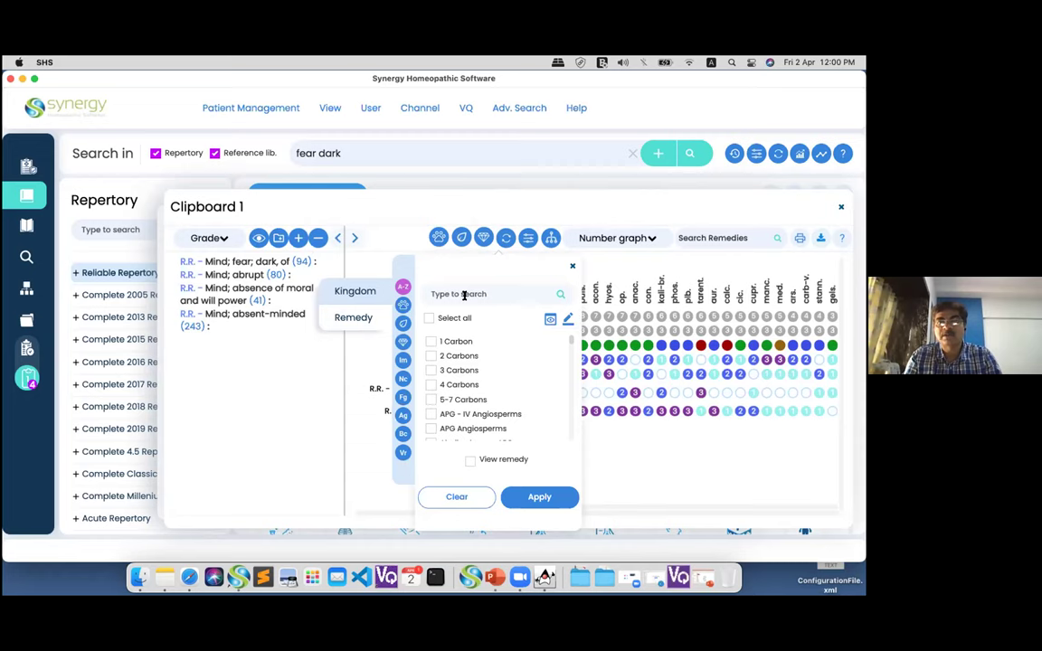
pyautogui.click(464, 295)
pyautogui.write('mollu')
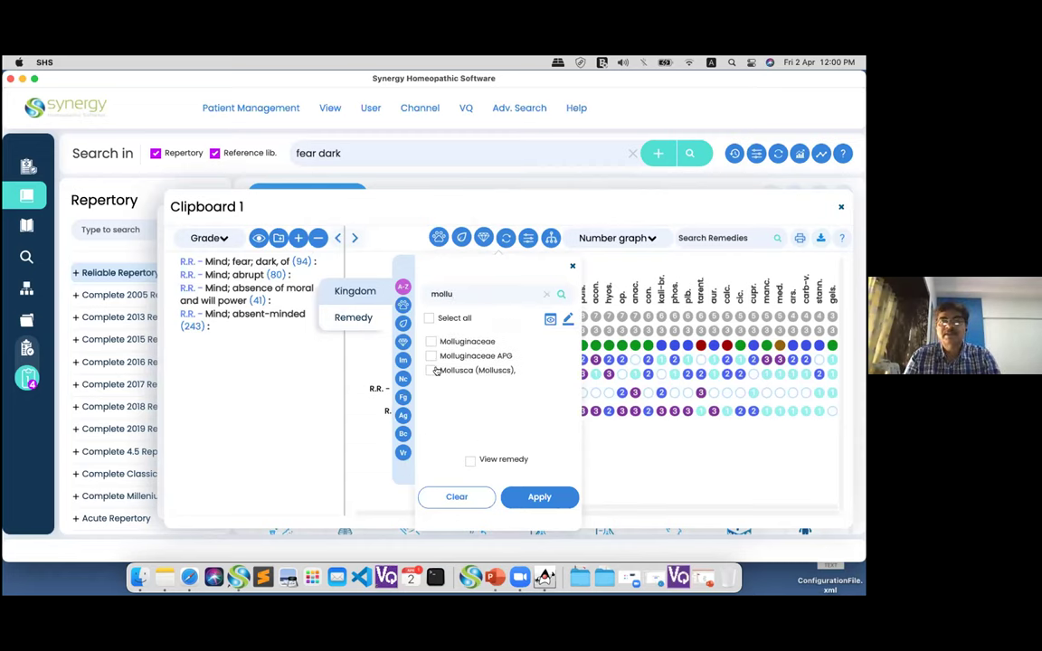
pyautogui.click(433, 371)
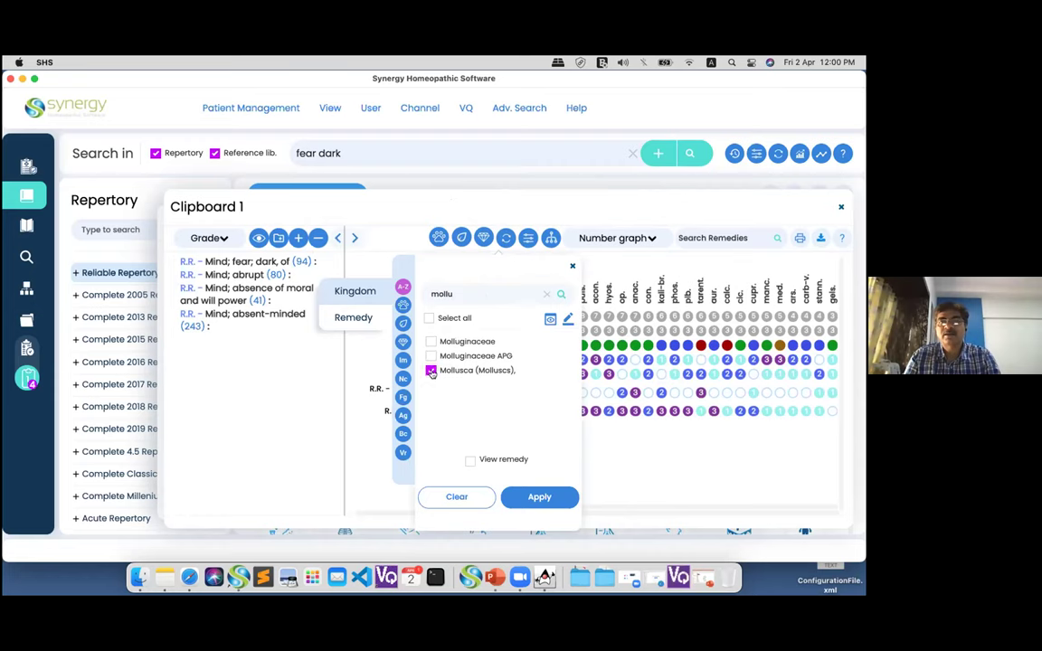
pyautogui.click(538, 497)
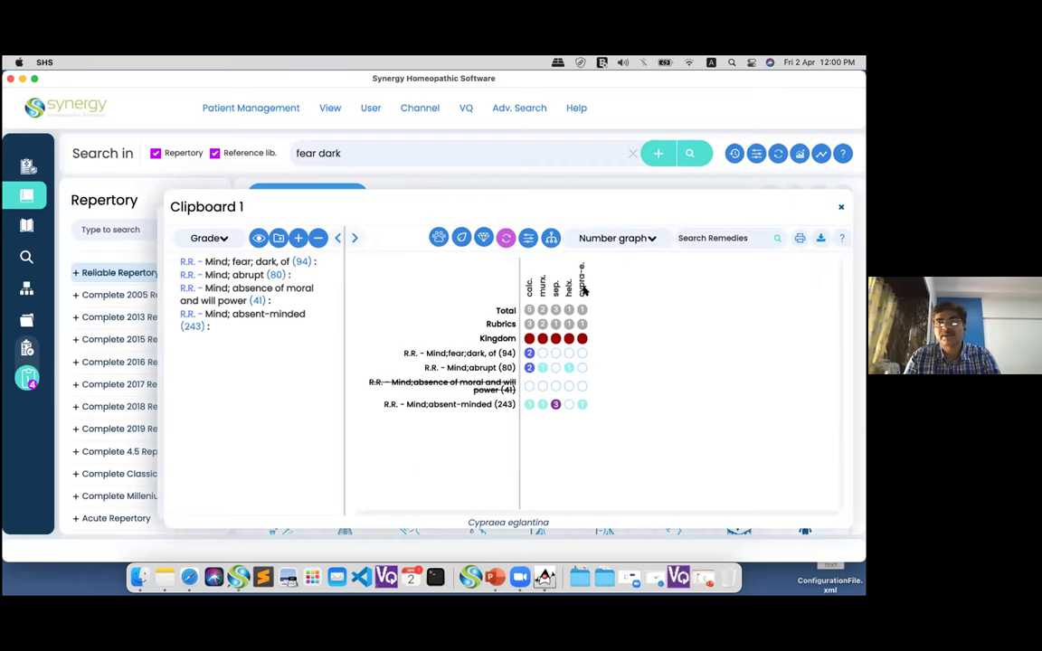
pyautogui.click(506, 238)
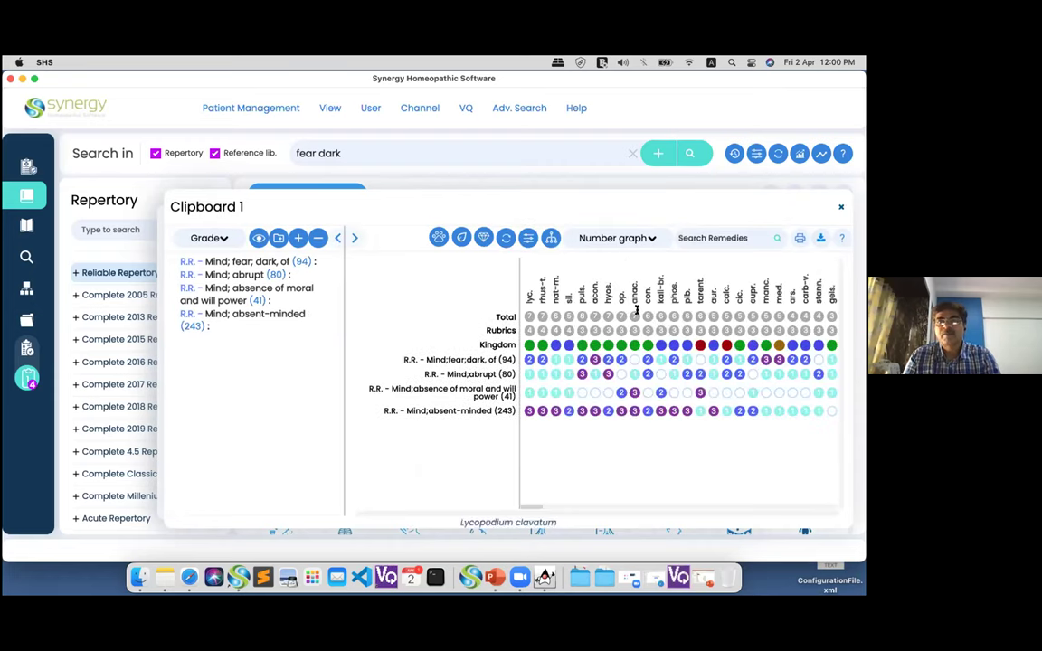
# Review the graph types available for Clipboard 1, and close the clipboard window
pyautogui.click(650, 239)
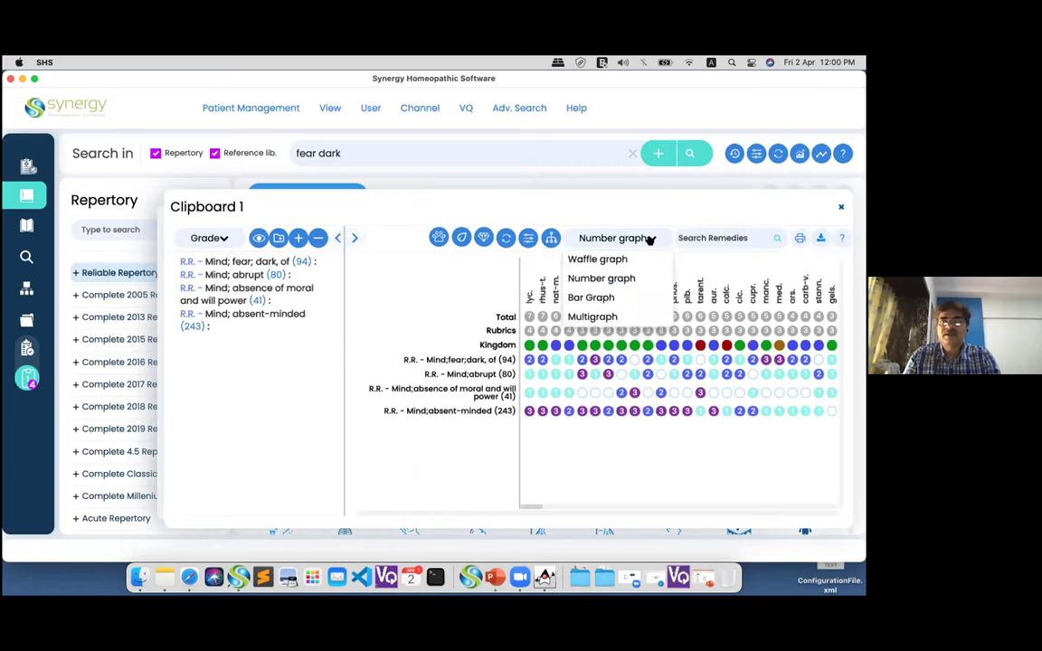
pyautogui.click(652, 241)
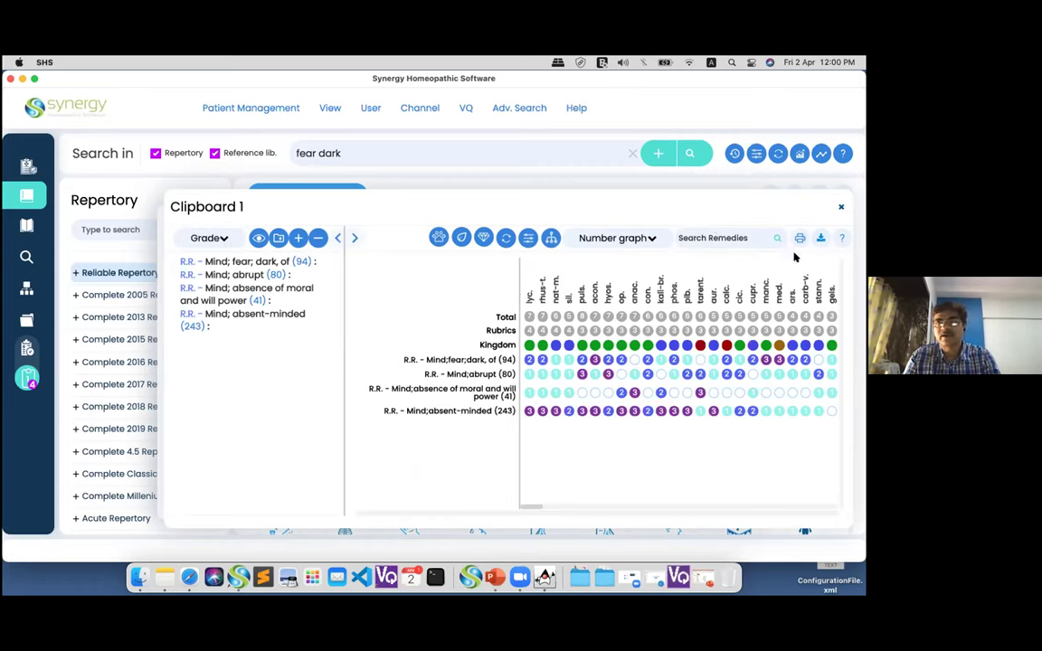
pyautogui.click(838, 209)
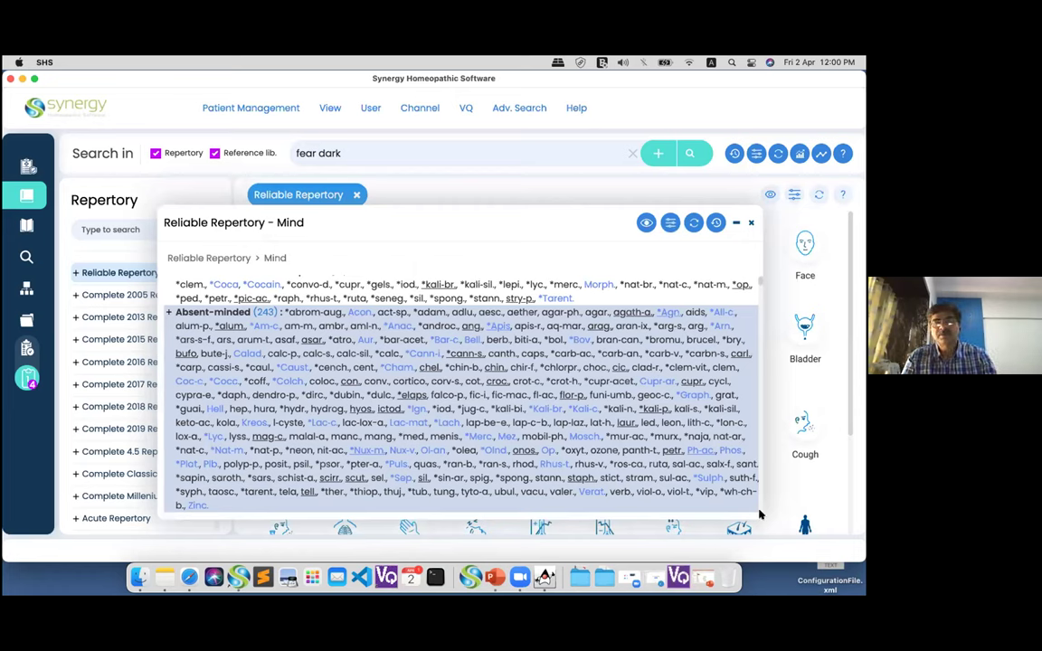
# Open the Bladder chapter in a new window beside the Mind chapter, and reopen Clipboard 1 with the windows staggered
pyautogui.moveTo(578, 225); pyautogui.dragTo(465, 171)
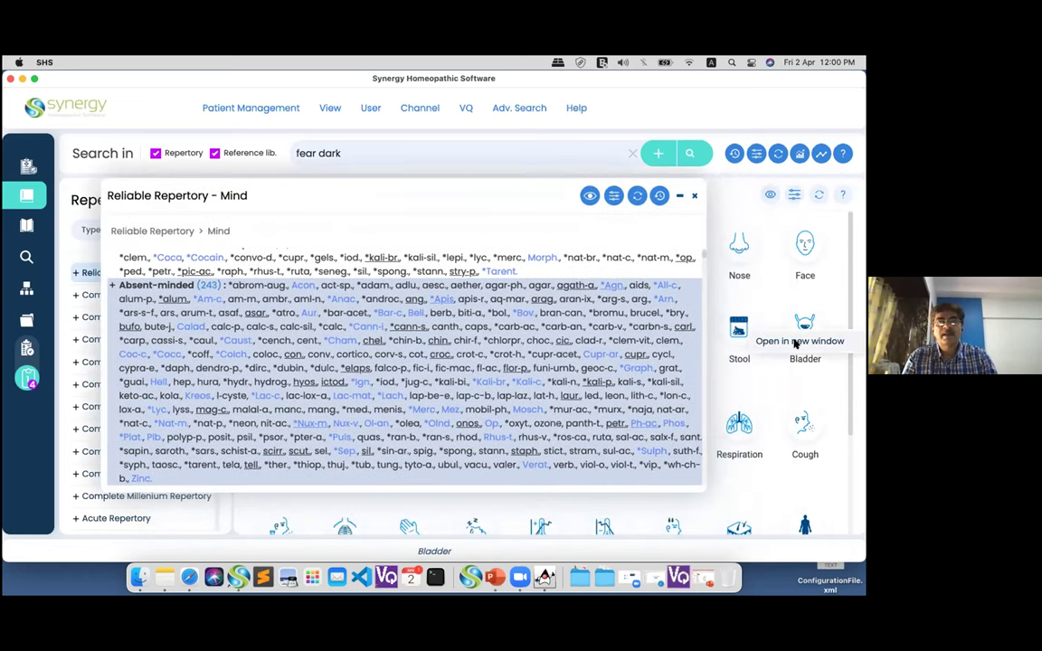
pyautogui.click(796, 342)
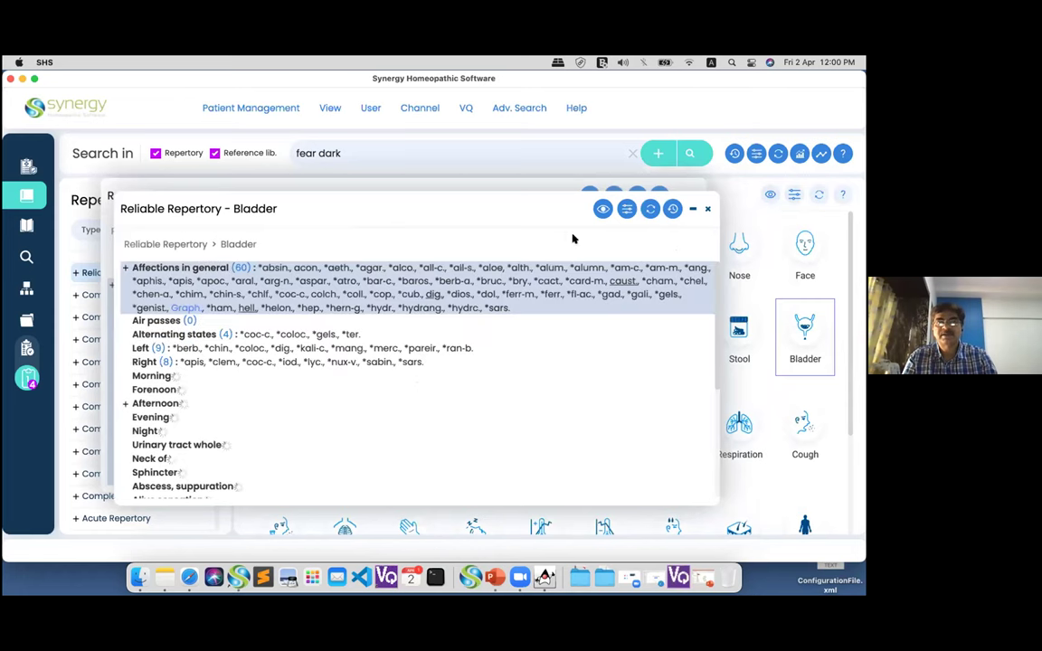
pyautogui.click(29, 378)
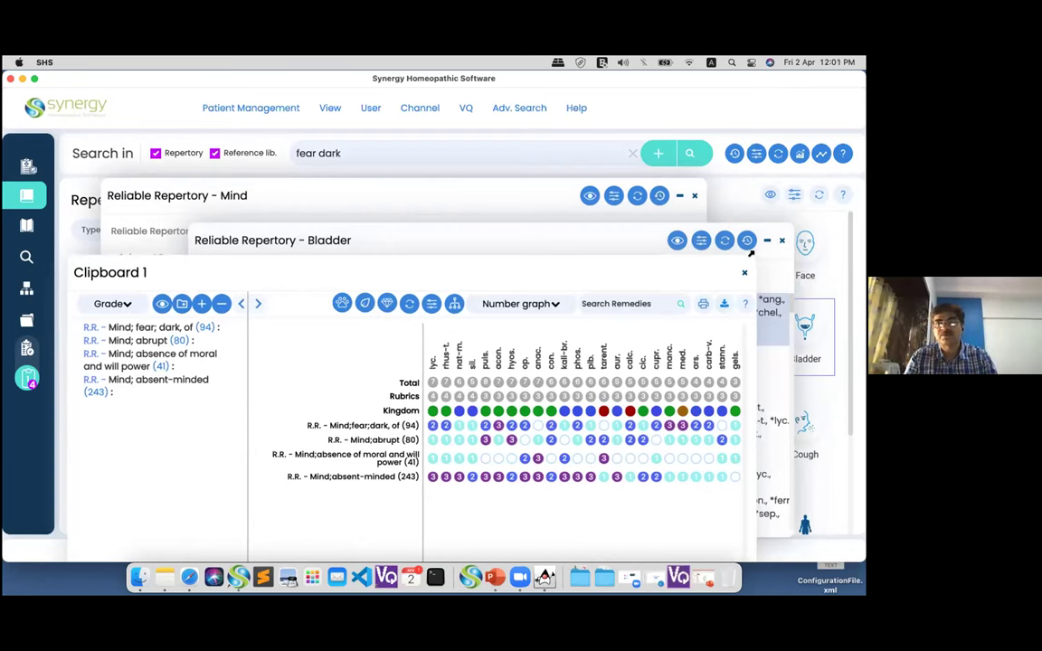
pyautogui.moveTo(616, 262); pyautogui.dragTo(663, 268)
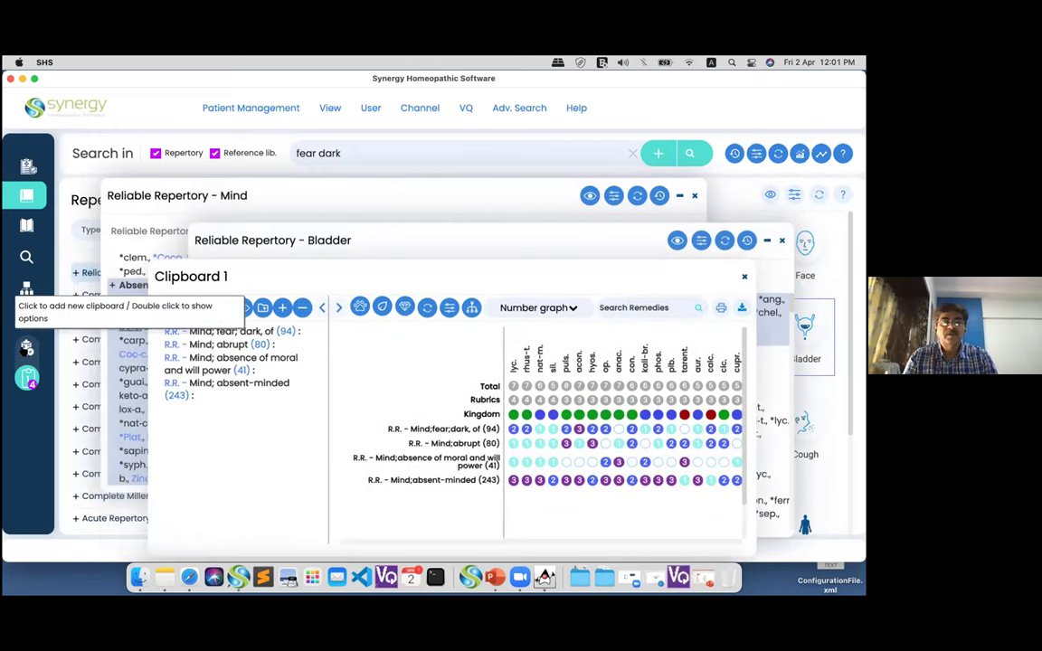
# Add Clipboard 2 and Clipboard 3, and look at the options for deleting, merging and comparing clipboards
pyautogui.click(24, 350)
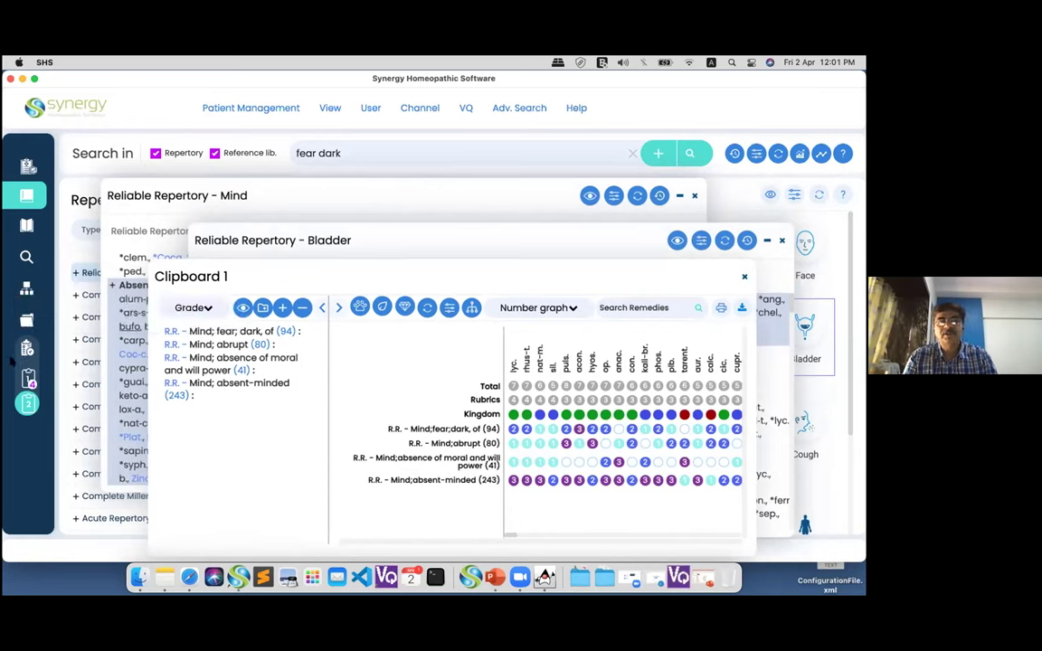
pyautogui.rightClick(25, 406)
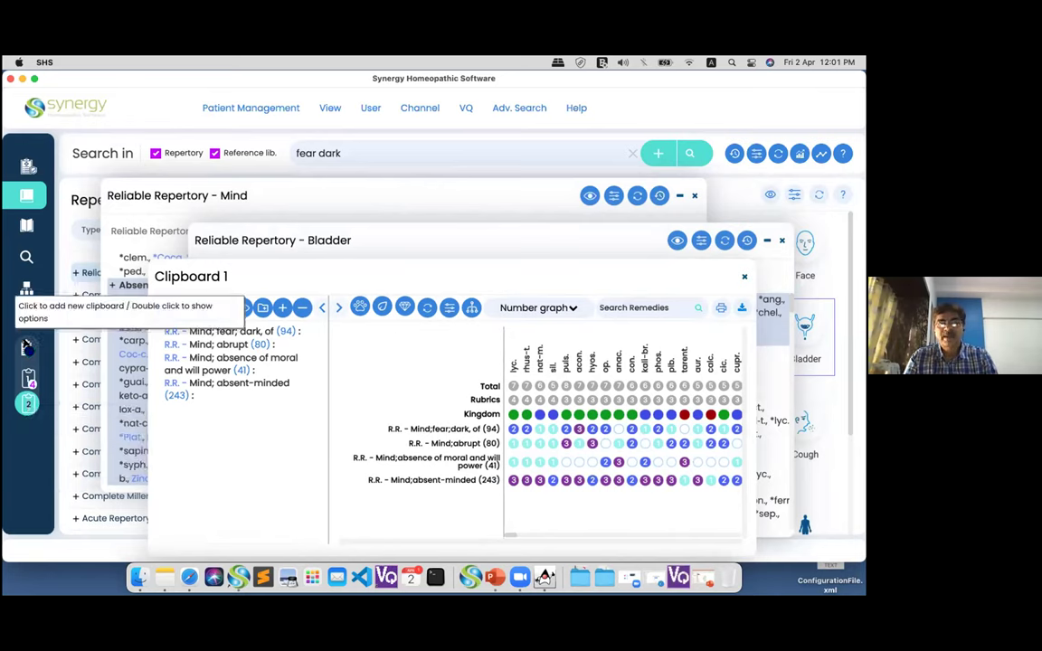
pyautogui.click(26, 347)
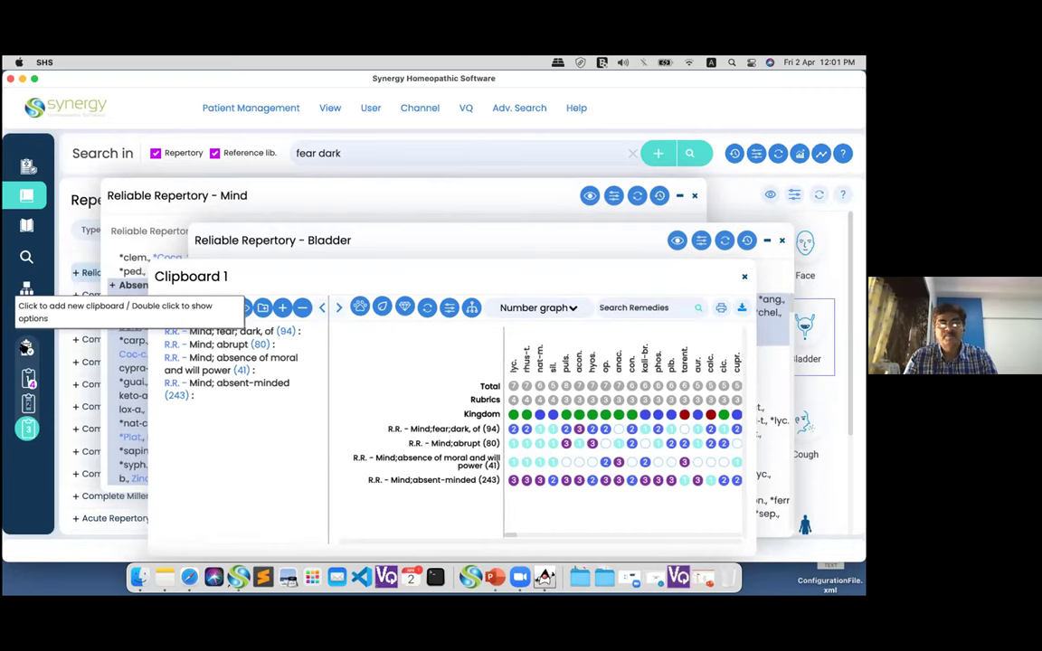
pyautogui.doubleClick(26, 347)
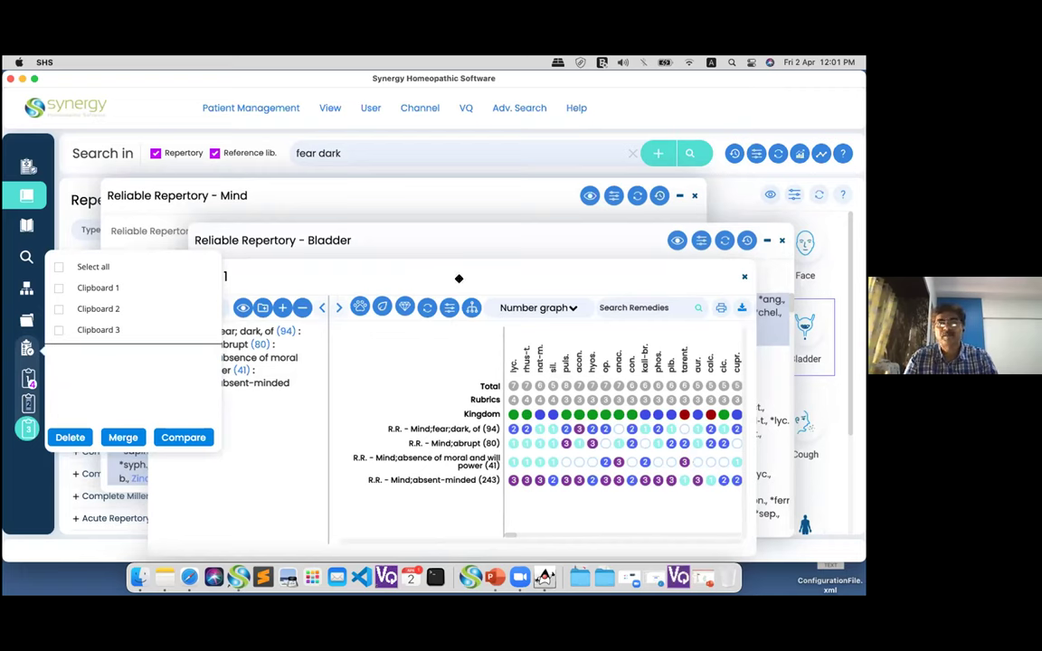
pyautogui.click(453, 280)
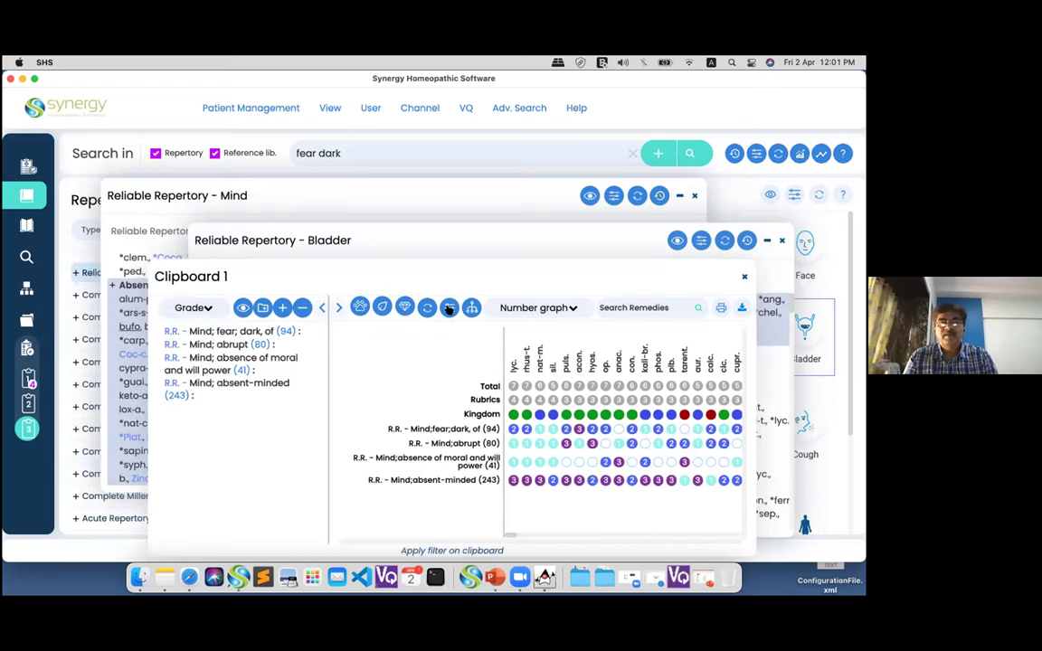
# Examine Clipboard 1's filter options, analysis strategies and Customize strategy table, and close the table
pyautogui.click(449, 309)
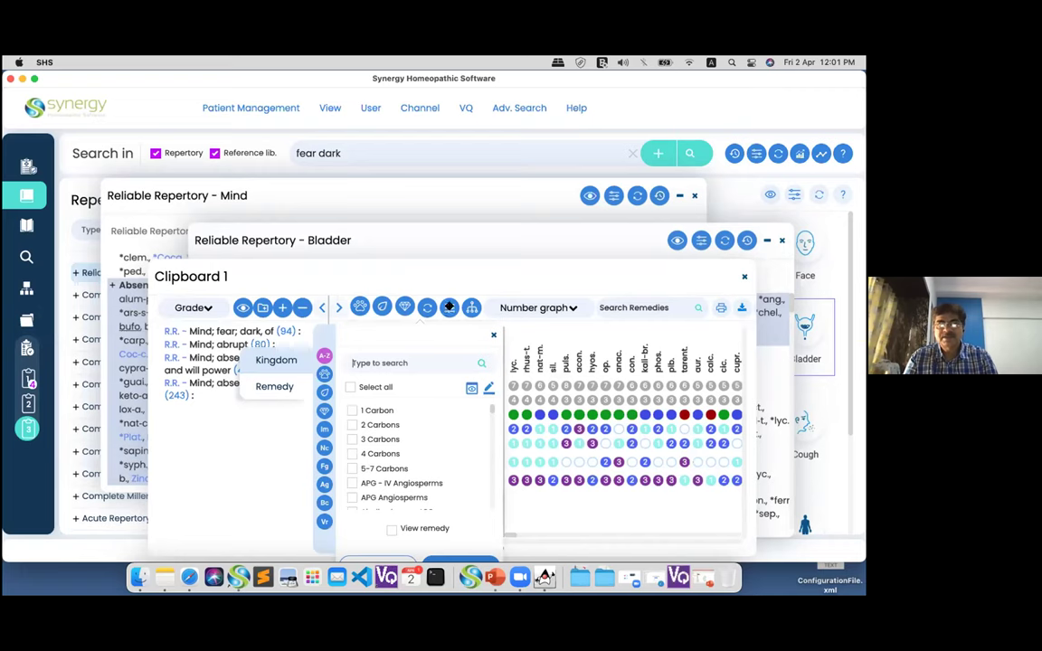
pyautogui.click(471, 309)
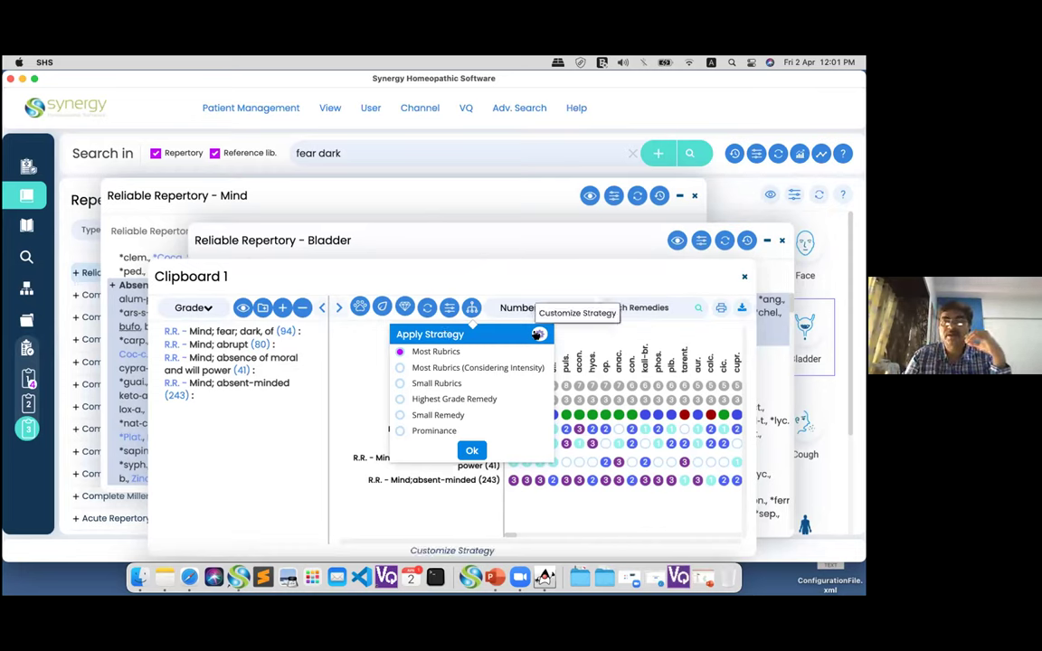
pyautogui.click(539, 334)
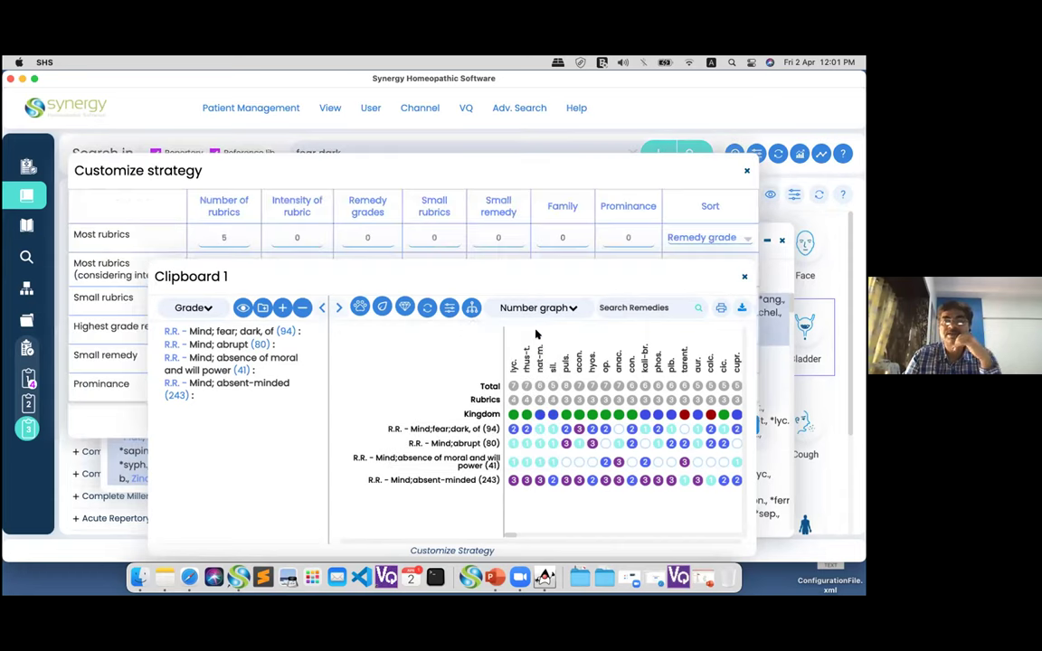
pyautogui.click(624, 172)
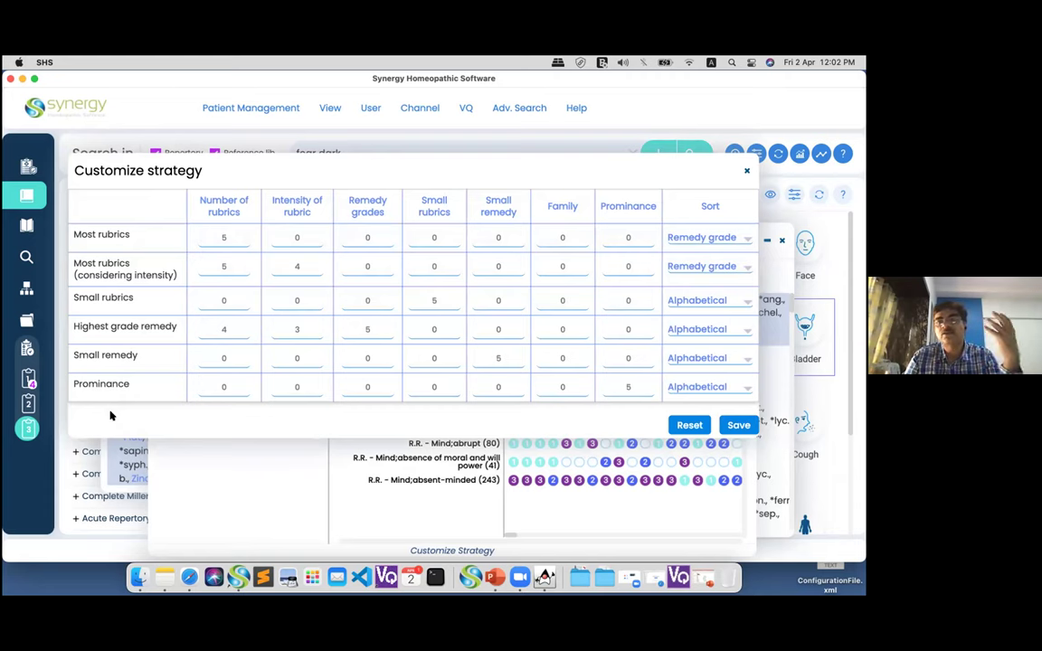
pyautogui.click(743, 172)
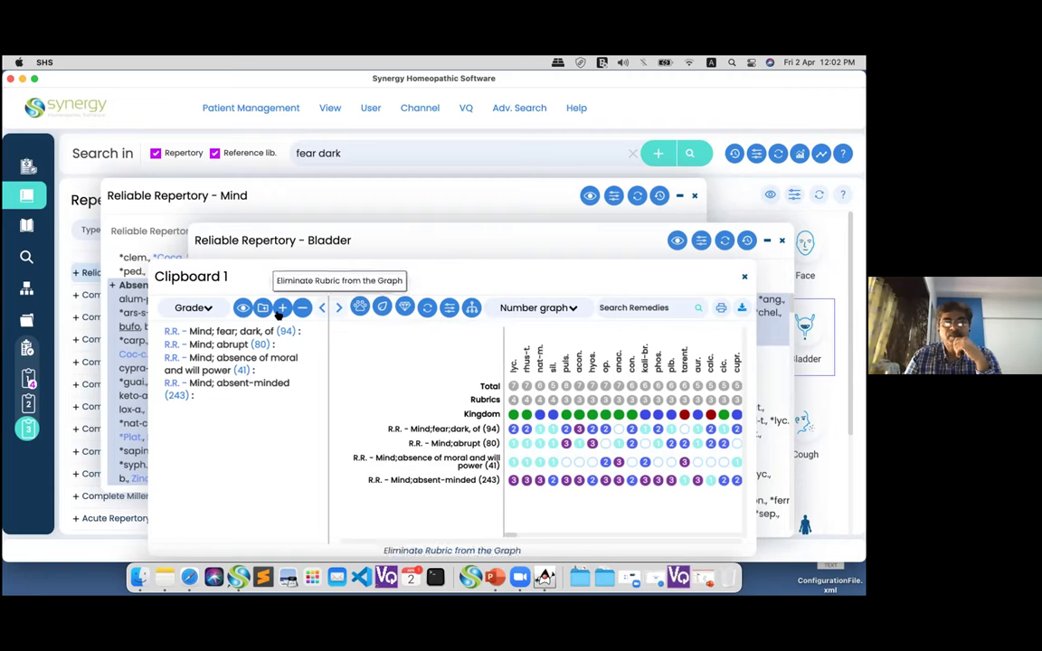
# Review the actions and grade choices for the Mind; abrupt rubric in Clipboard 1, and dismiss them
pyautogui.rightClick(214, 345)
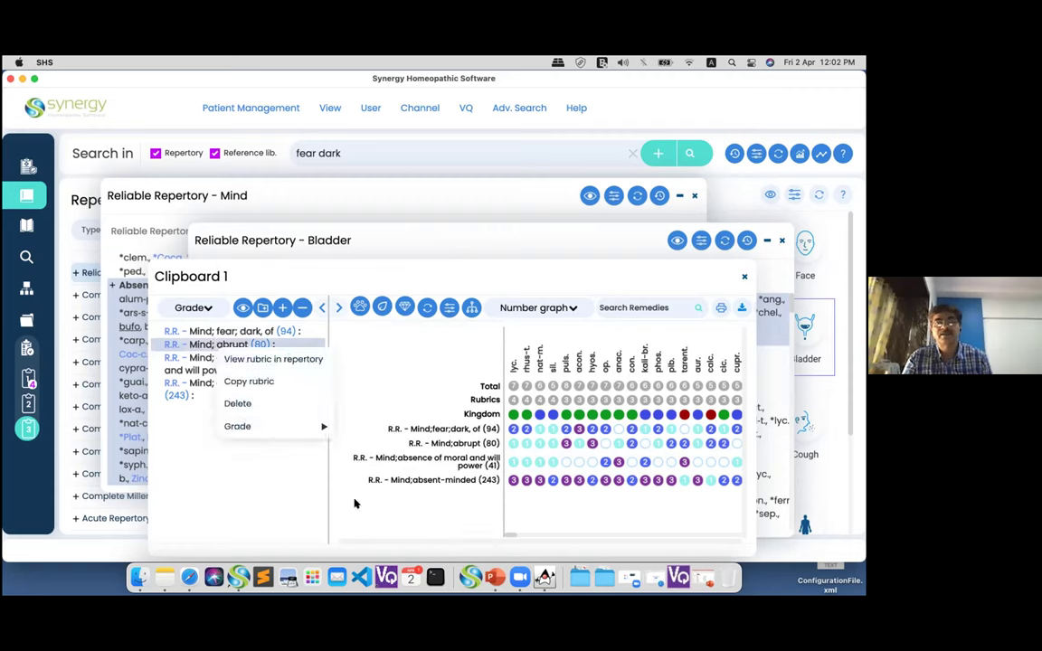
pyautogui.moveTo(324, 428)
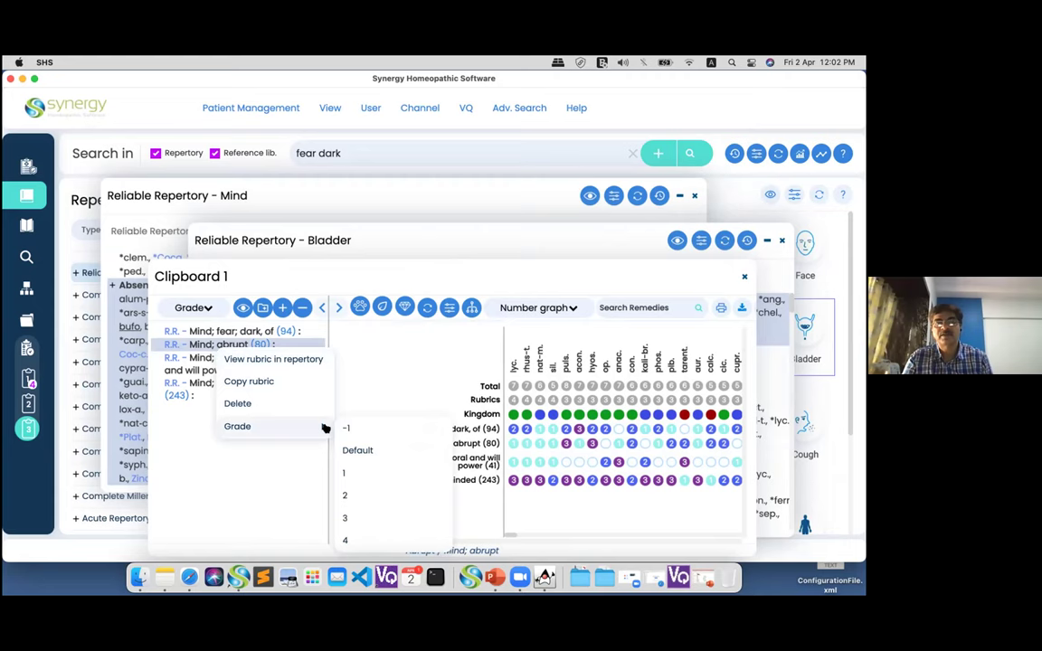
pyautogui.click(221, 454)
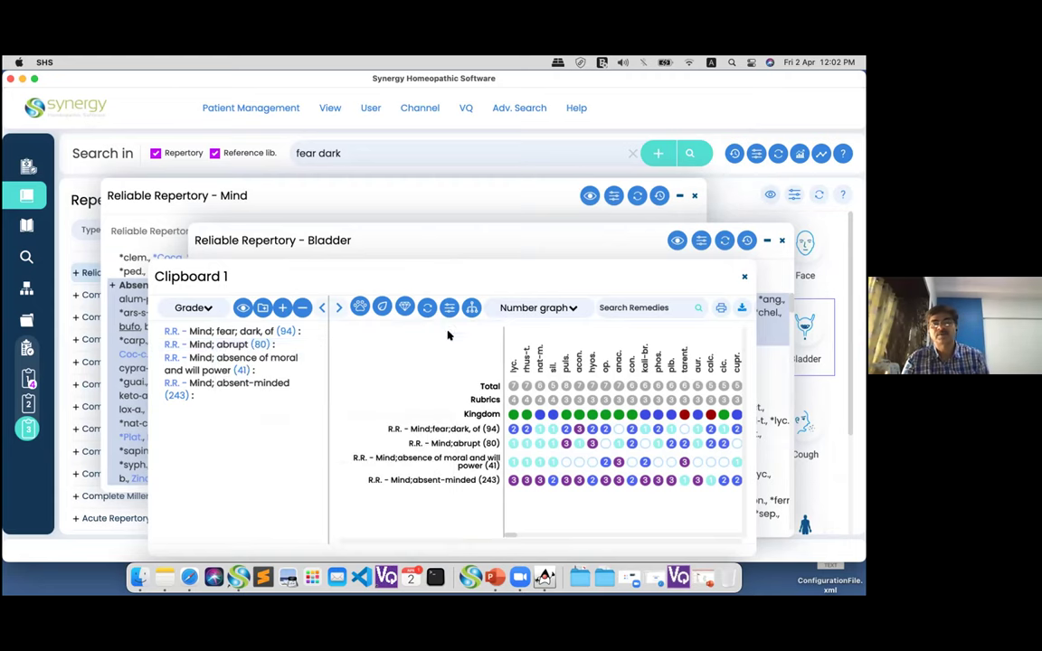
# Close Clipboard 1 and the open Bladder and Mind chapter windows
pyautogui.click(743, 279)
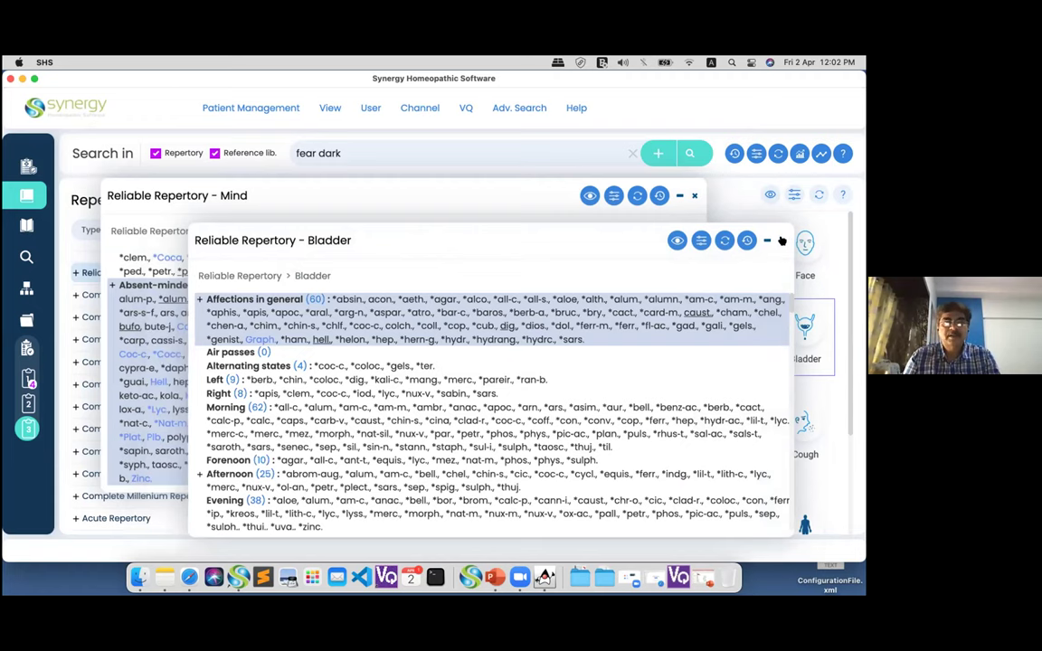
pyautogui.click(783, 240)
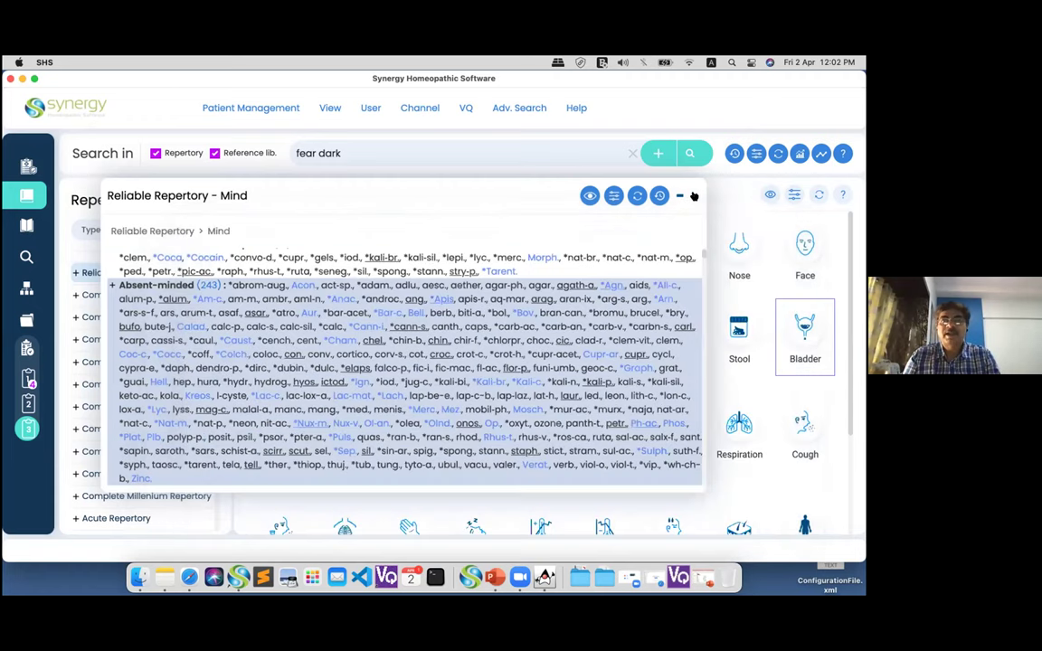
pyautogui.click(695, 195)
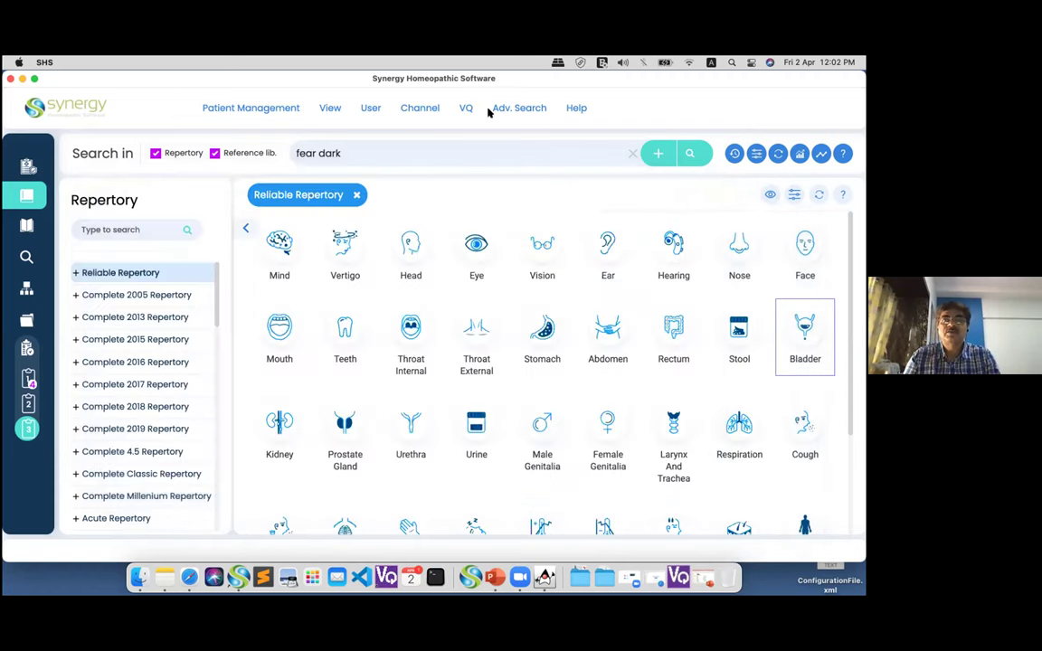
# Open the advanced search for families, find families matching "anac" and apply the Anacardiaceae family
pyautogui.click(539, 109)
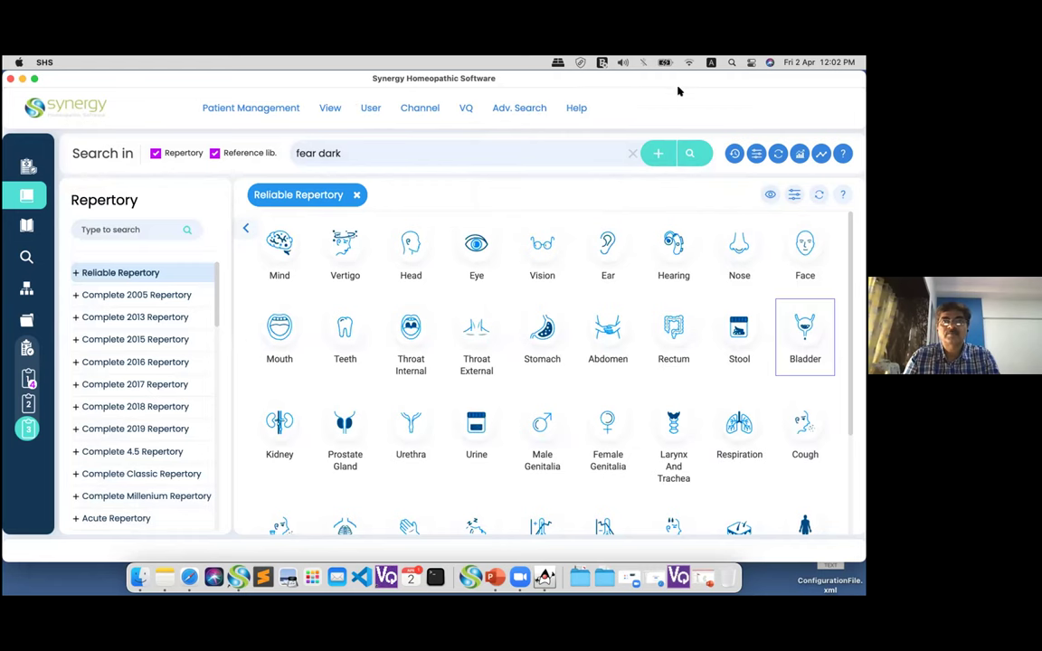
pyautogui.moveTo(676, 81); pyautogui.dragTo(676, 96)
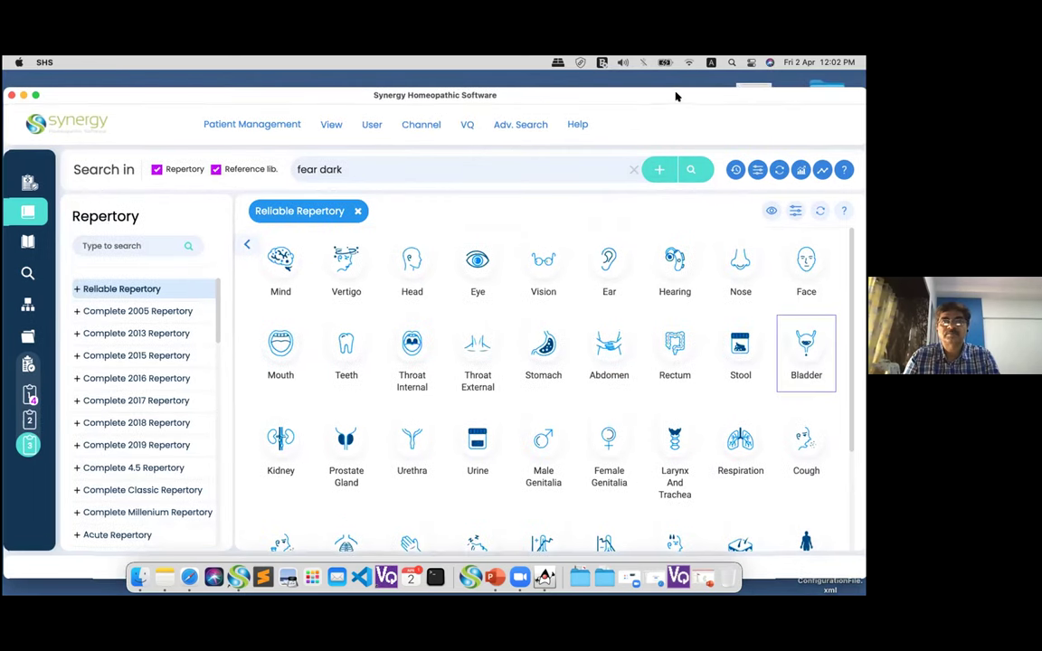
pyautogui.click(520, 126)
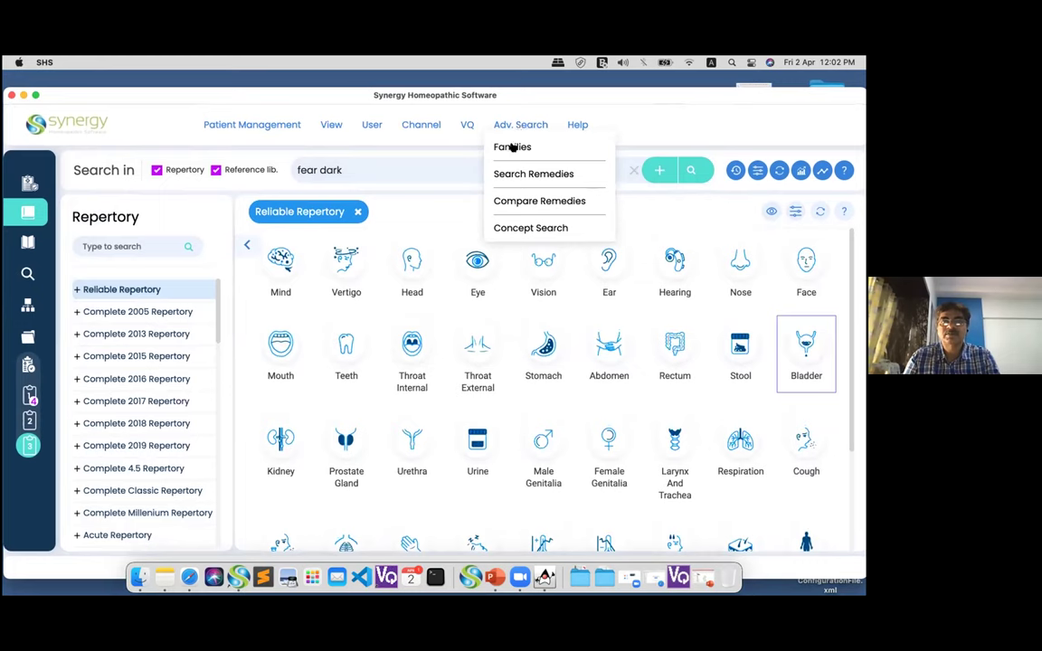
pyautogui.click(512, 147)
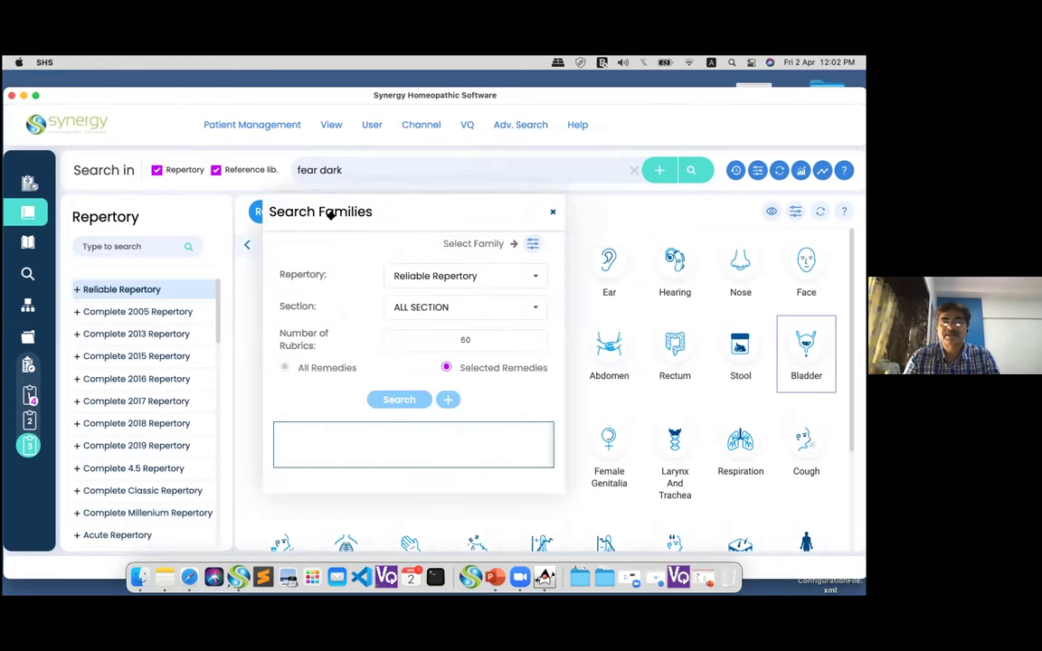
pyautogui.click(532, 245)
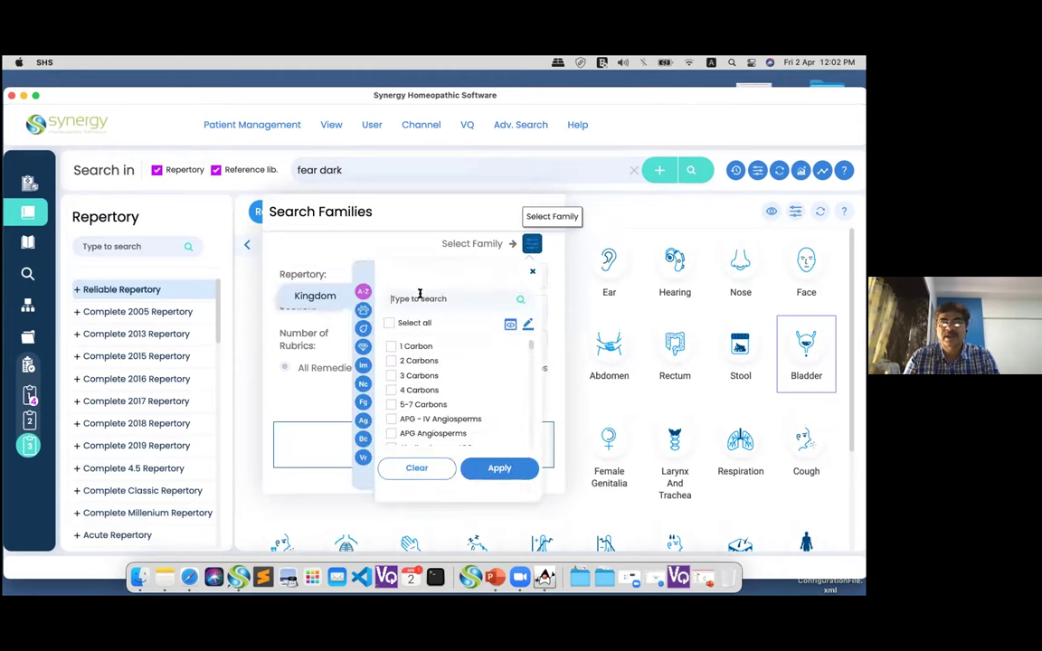
pyautogui.write('anac')
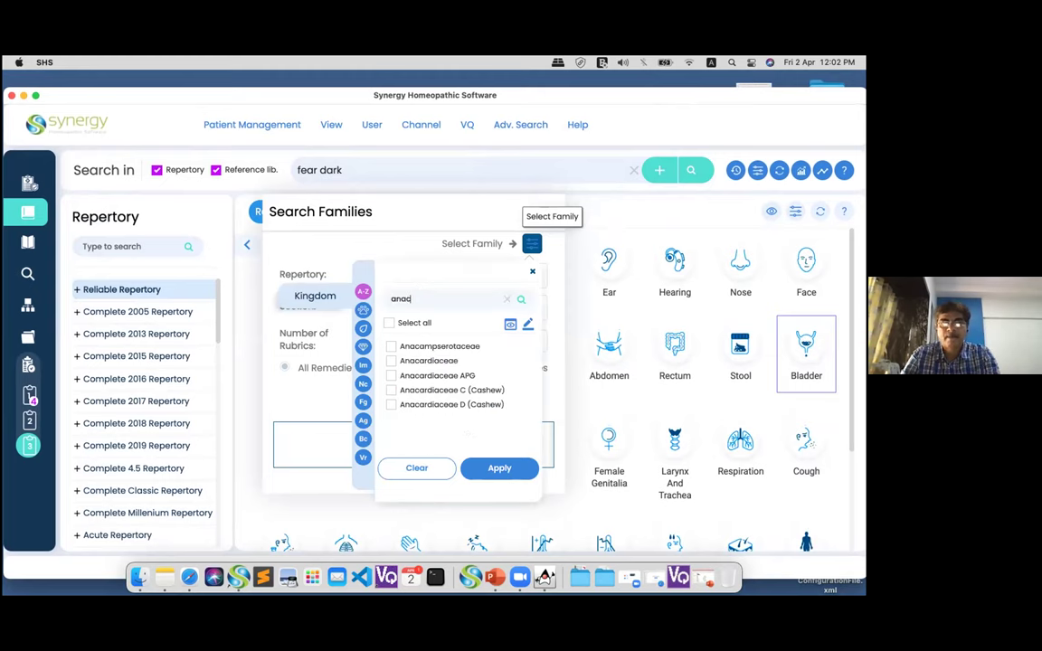
pyautogui.click(445, 361)
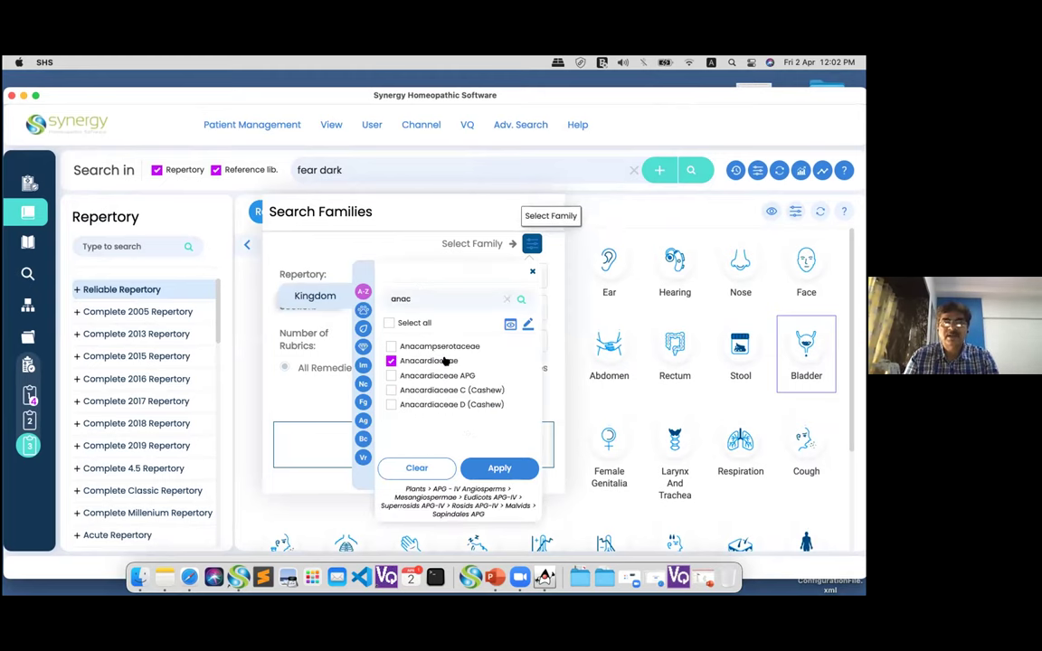
pyautogui.click(493, 468)
# Restrict the family search to the VERTIGO section of Reliable Repertory and run it for the selected remedies
pyautogui.click(529, 308)
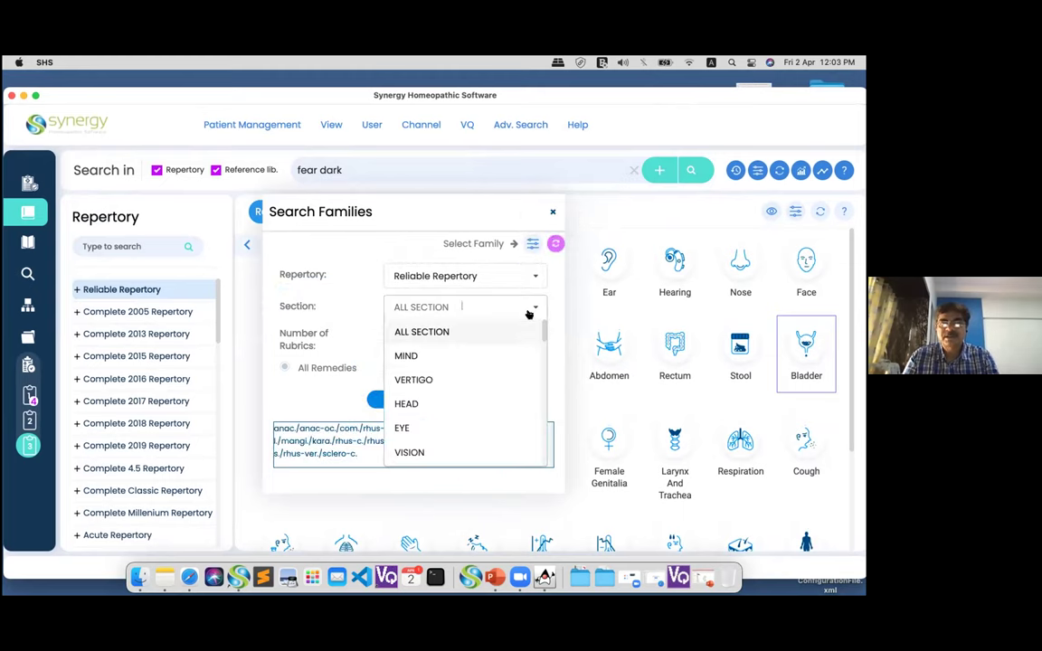
pyautogui.click(428, 379)
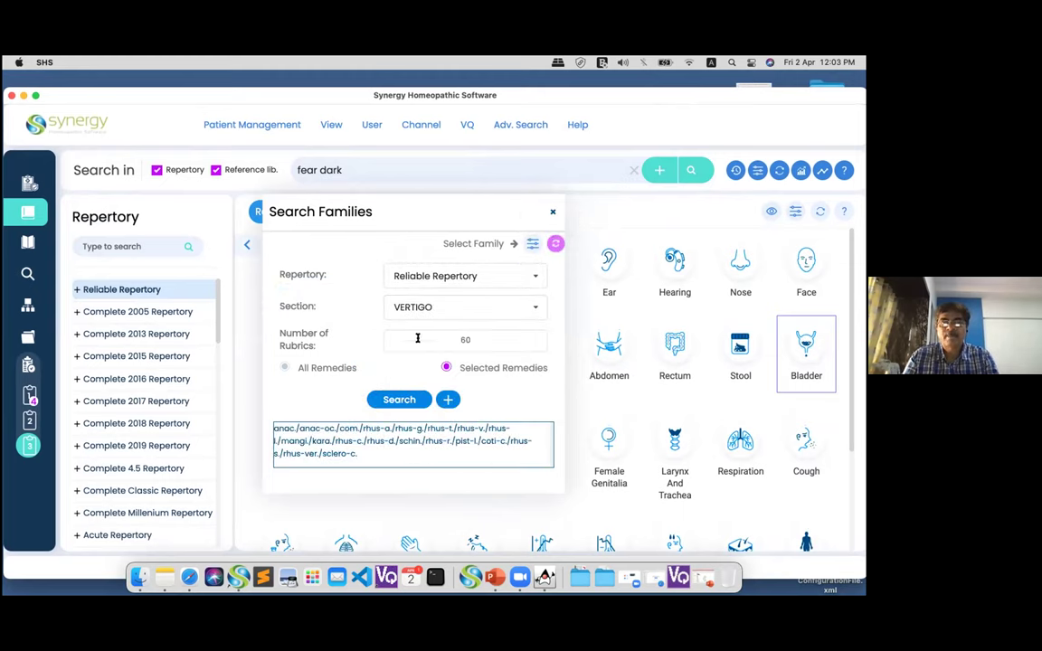
pyautogui.click(401, 402)
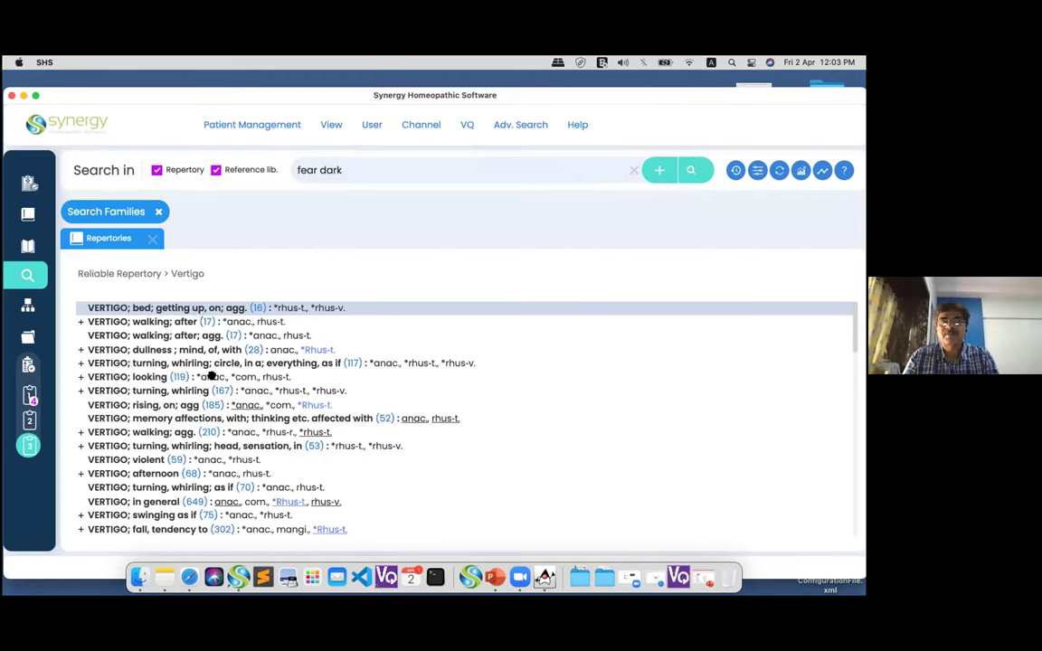
# Look at the settings of the Search Remedies and Compare Remedies dialogs, closing each without searching
pyautogui.click(509, 124)
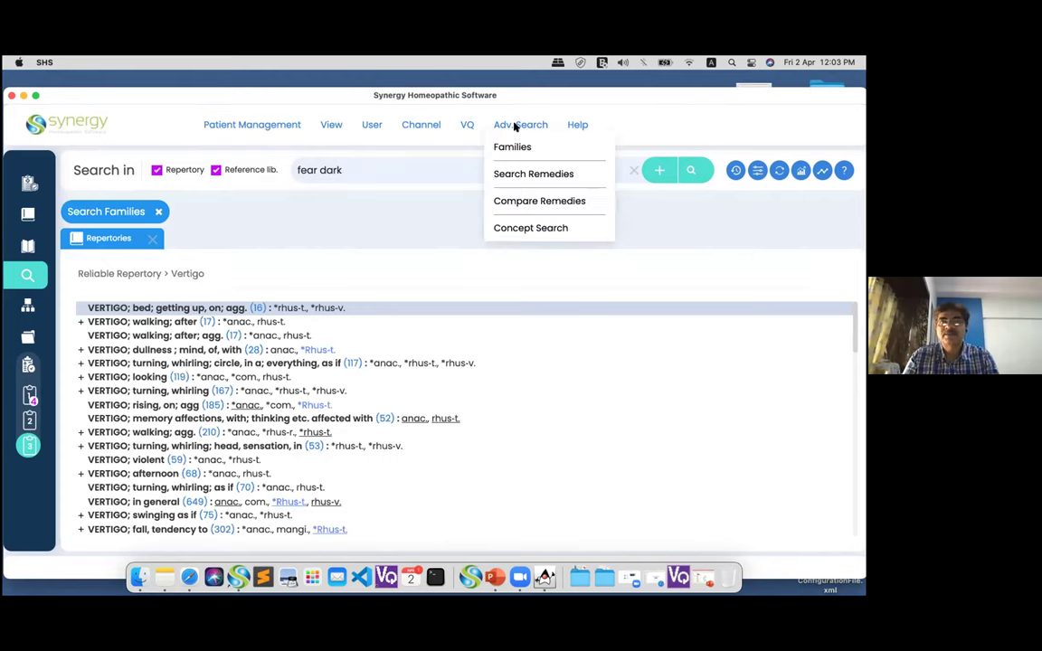
pyautogui.click(511, 175)
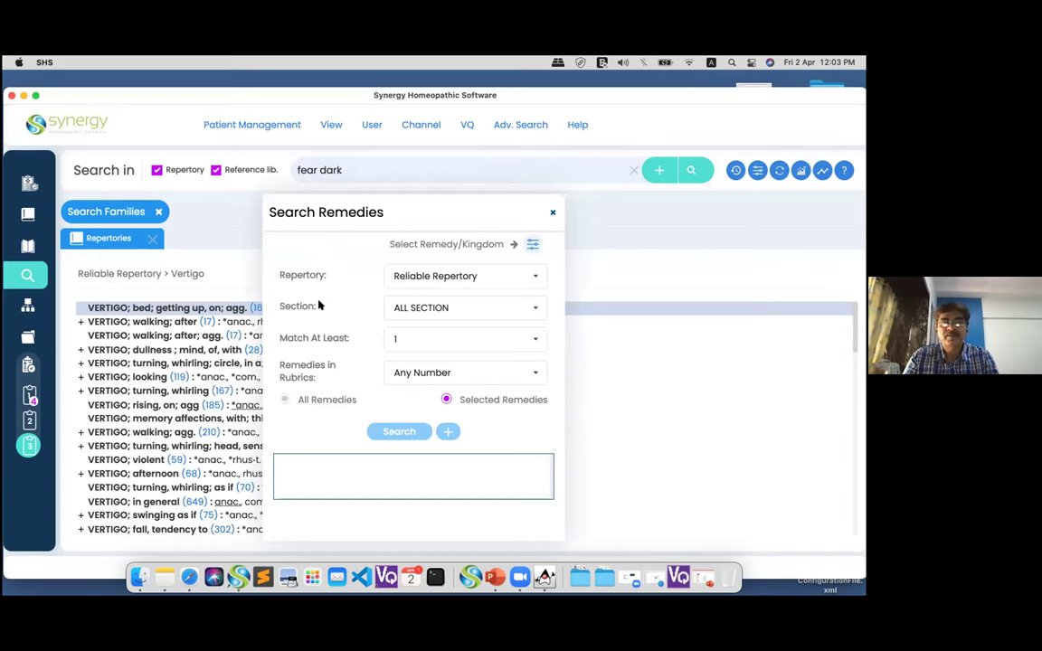
pyautogui.click(552, 212)
pyautogui.click(516, 127)
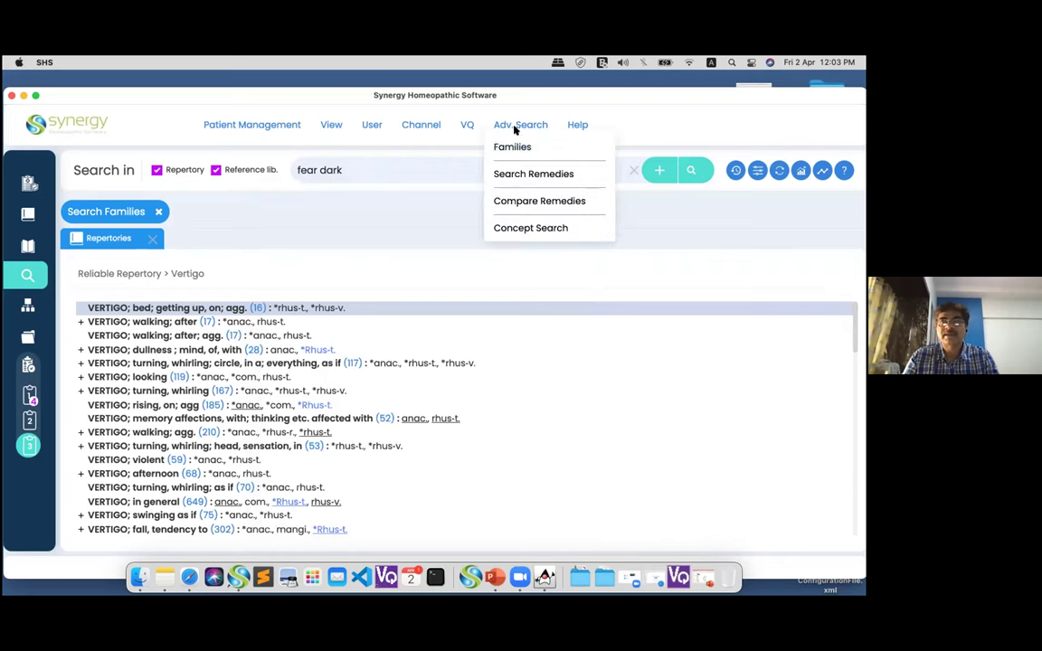
pyautogui.click(526, 201)
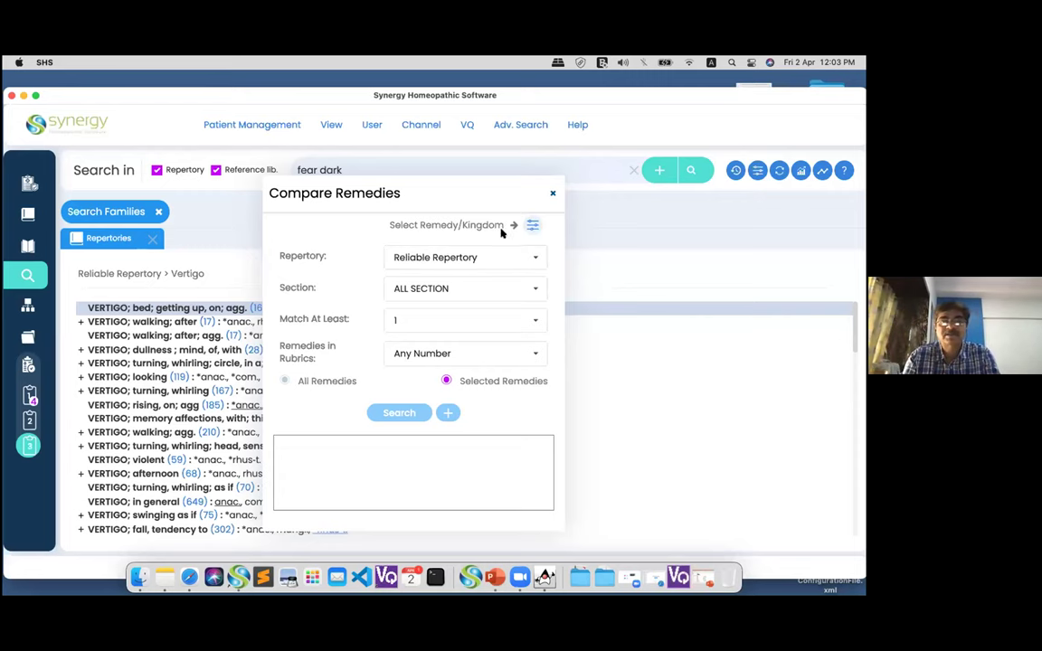
pyautogui.click(552, 195)
# Run a concept search in Reliable Repertory for the remedy abel., view its bar graph and close it
pyautogui.click(521, 127)
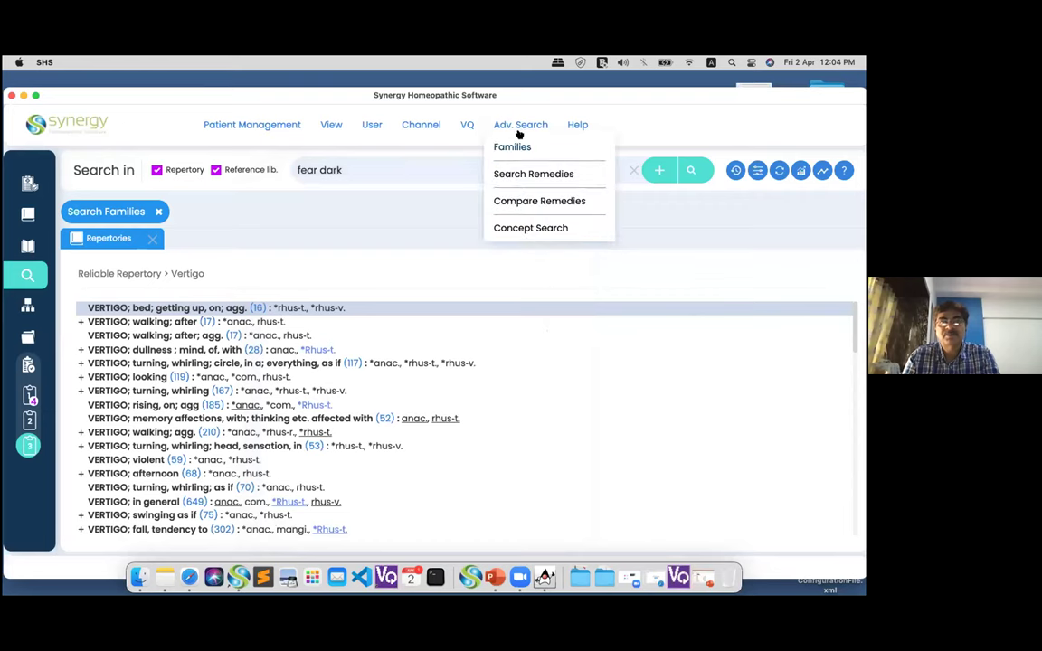
pyautogui.click(514, 229)
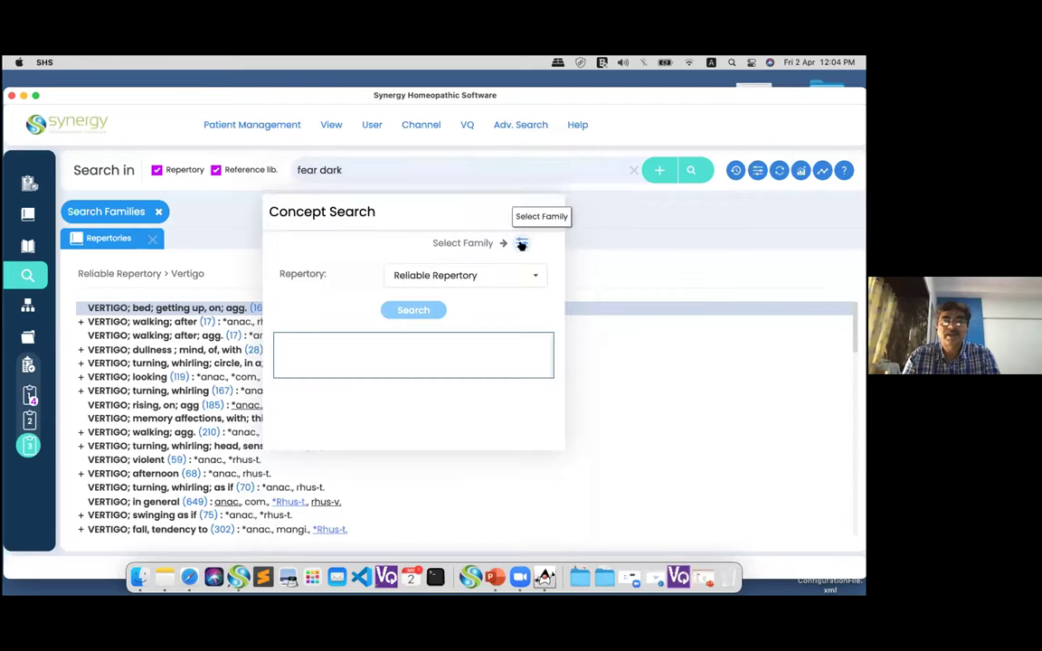
pyautogui.click(523, 244)
pyautogui.click(303, 322)
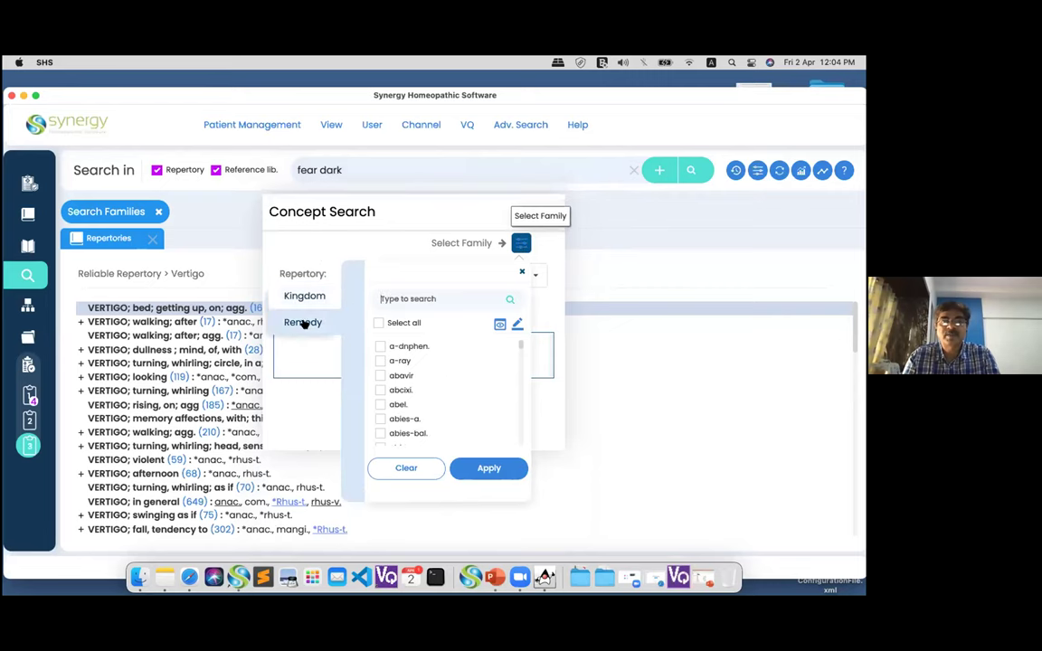
pyautogui.click(396, 405)
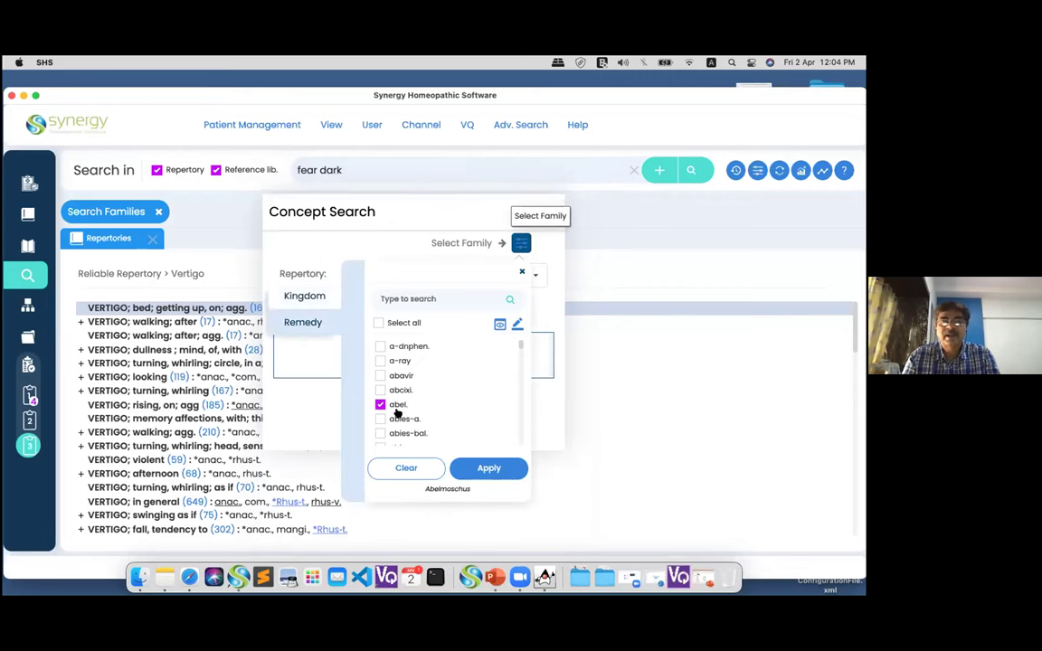
pyautogui.click(472, 465)
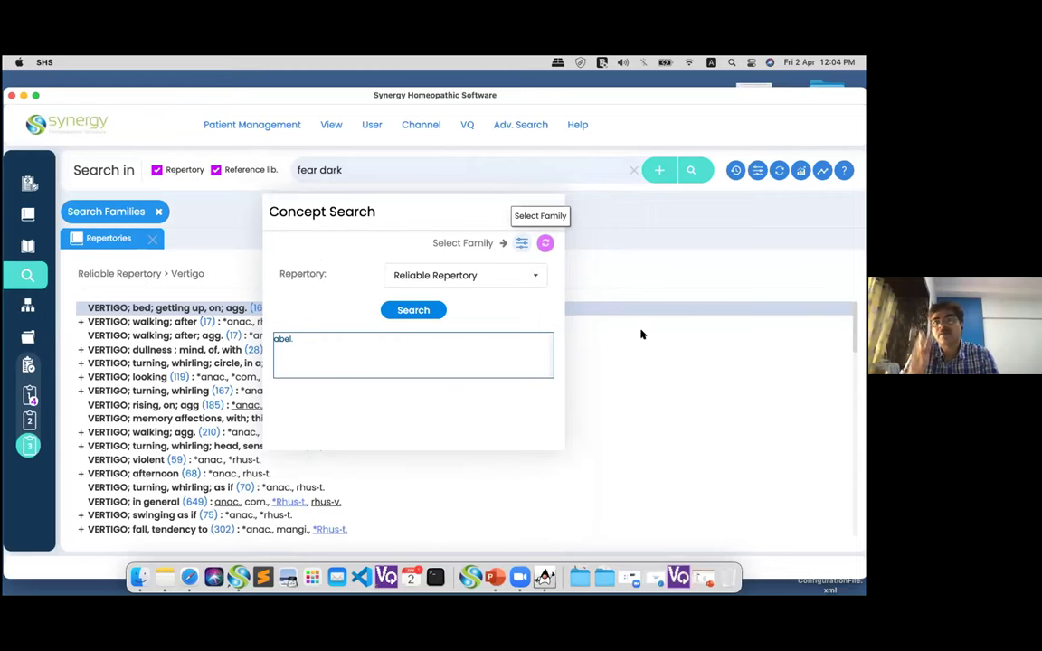
pyautogui.click(413, 311)
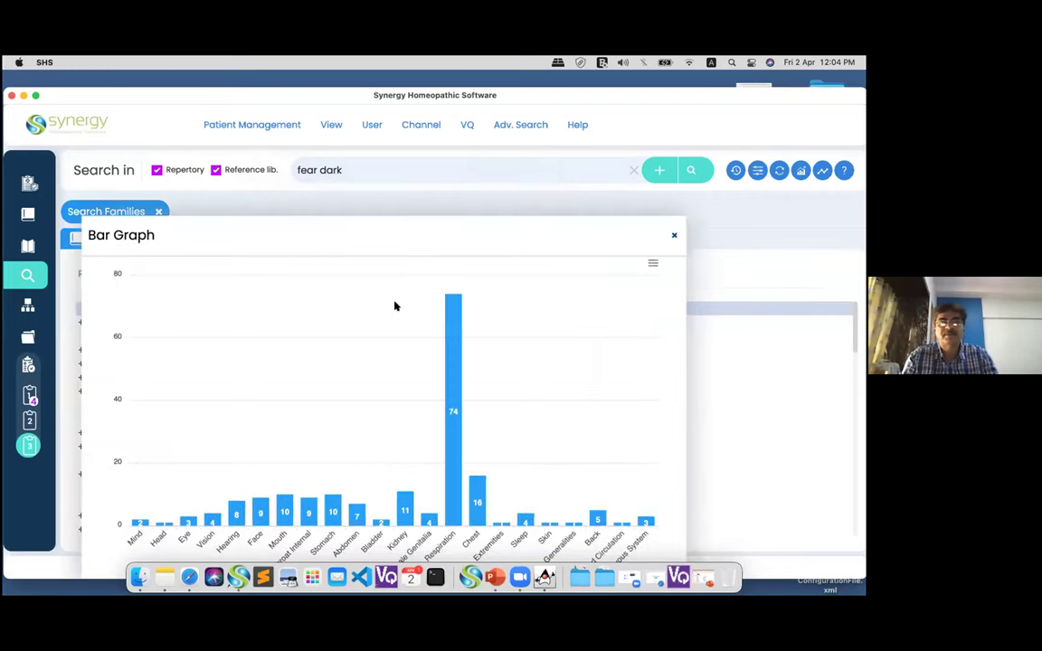
pyautogui.moveTo(407, 238); pyautogui.dragTo(436, 200)
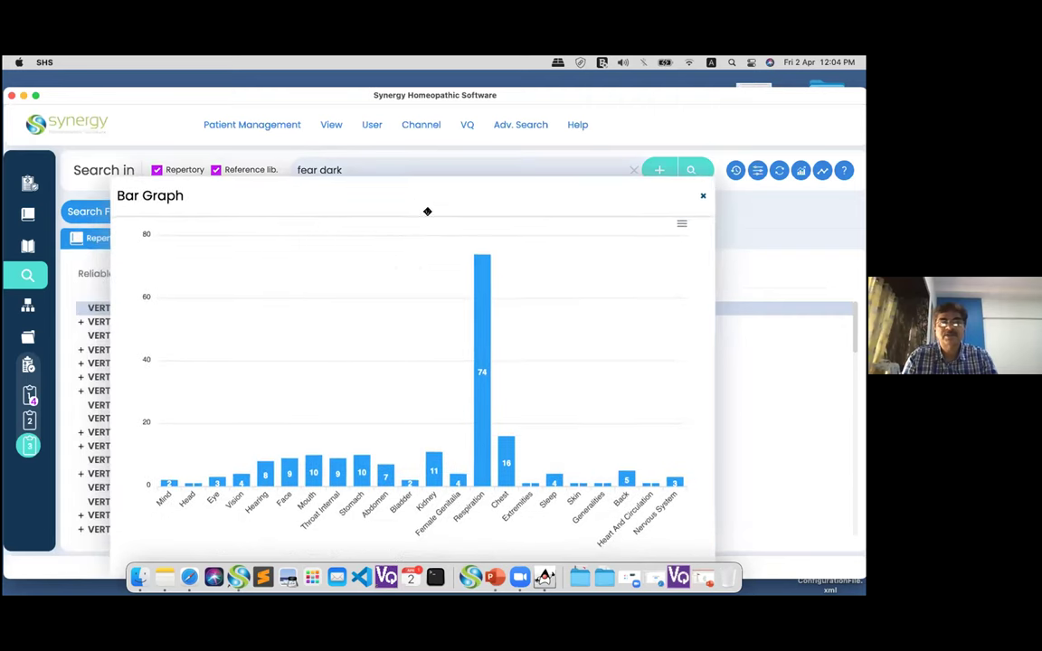
pyautogui.click(702, 197)
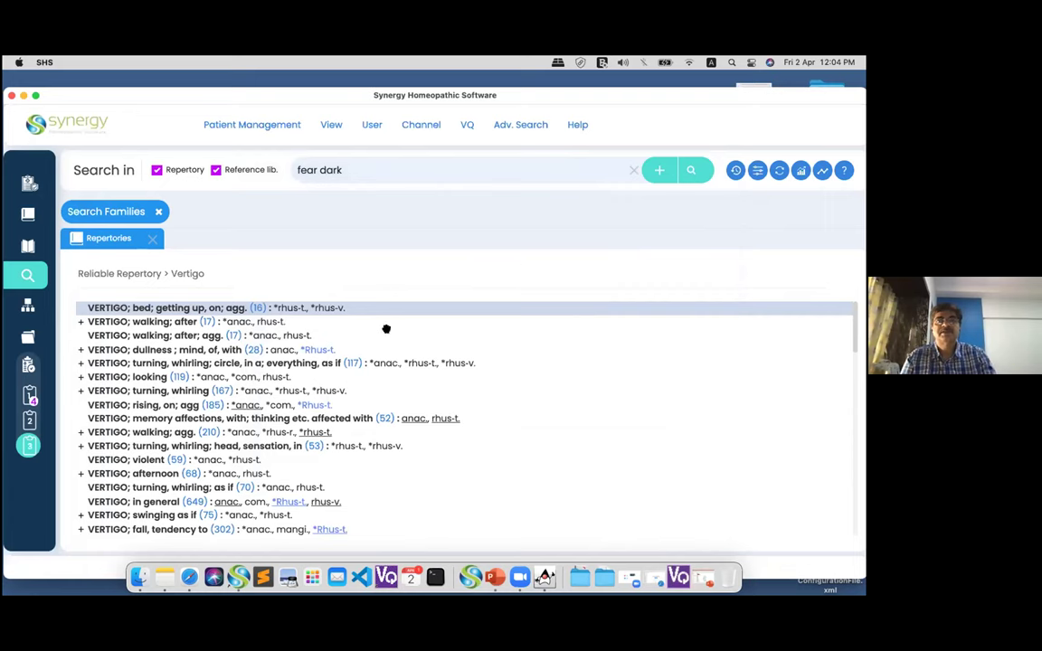
# Open the reference library, browse its remedy list and open Absinthium [absin.]
pyautogui.click(28, 246)
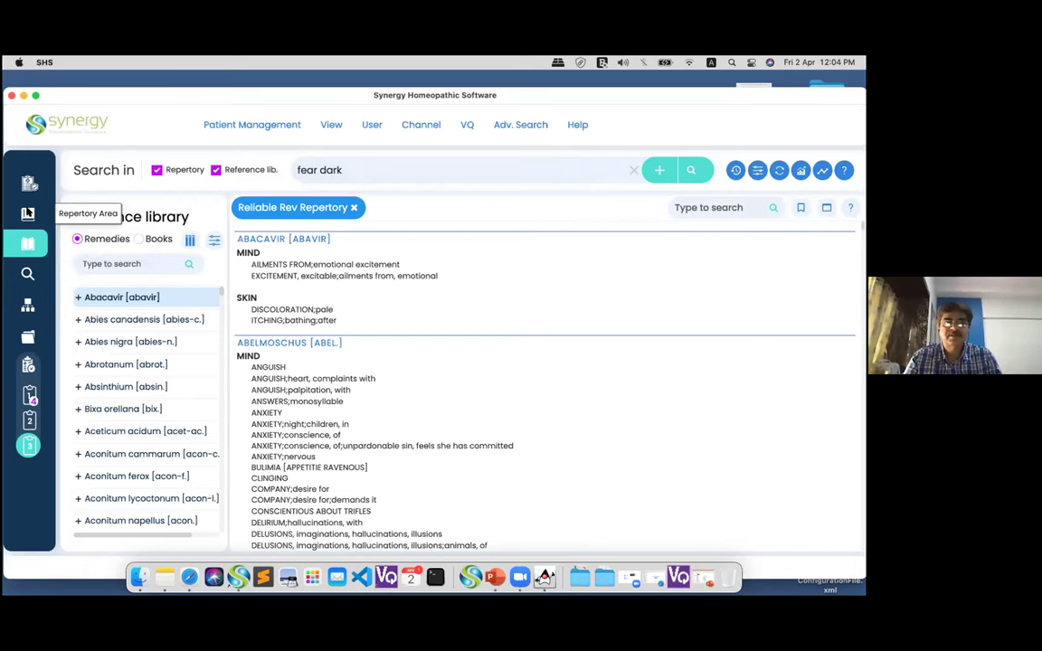
pyautogui.click(27, 214)
pyautogui.click(26, 243)
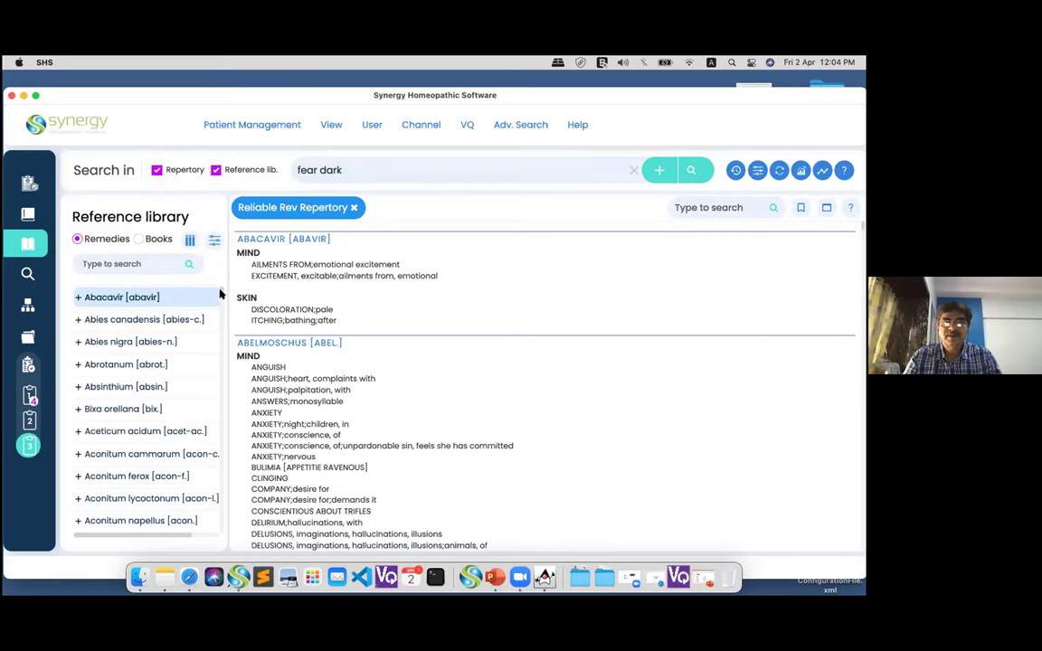
pyautogui.scroll(-15, 220, 294)
pyautogui.scroll(15, 220, 299)
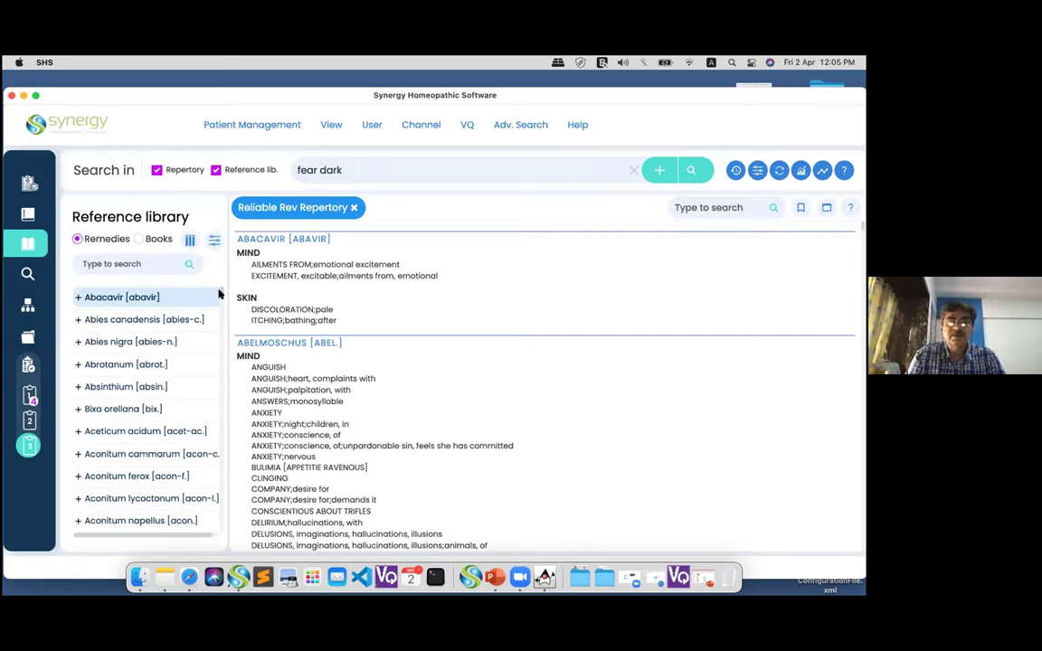
pyautogui.moveTo(220, 296); pyautogui.dragTo(220, 369)
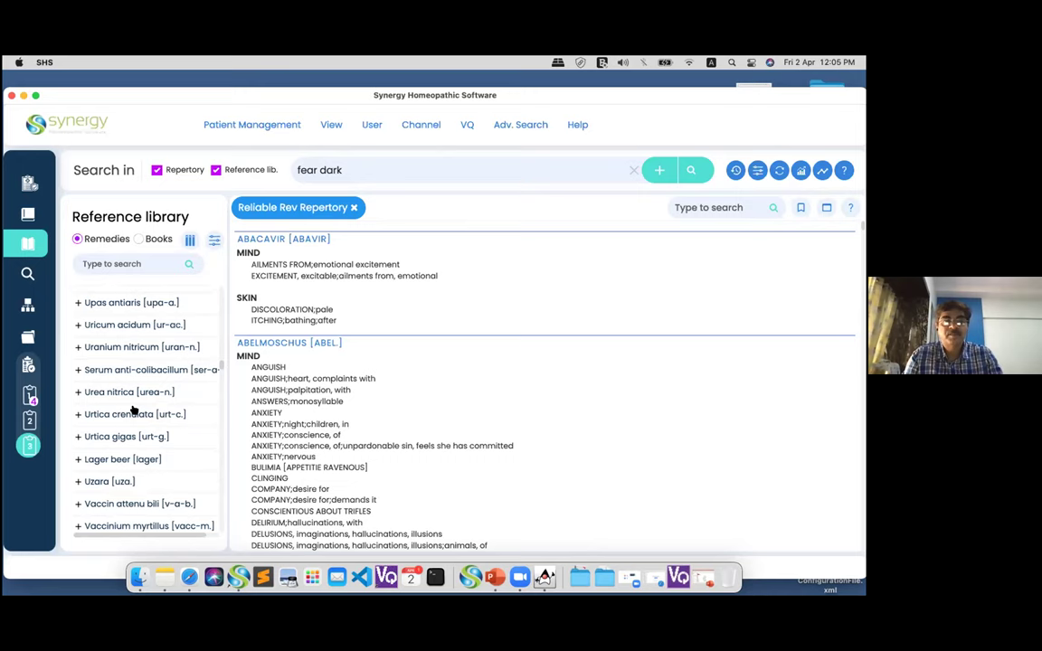
pyautogui.scroll(20, 218, 366)
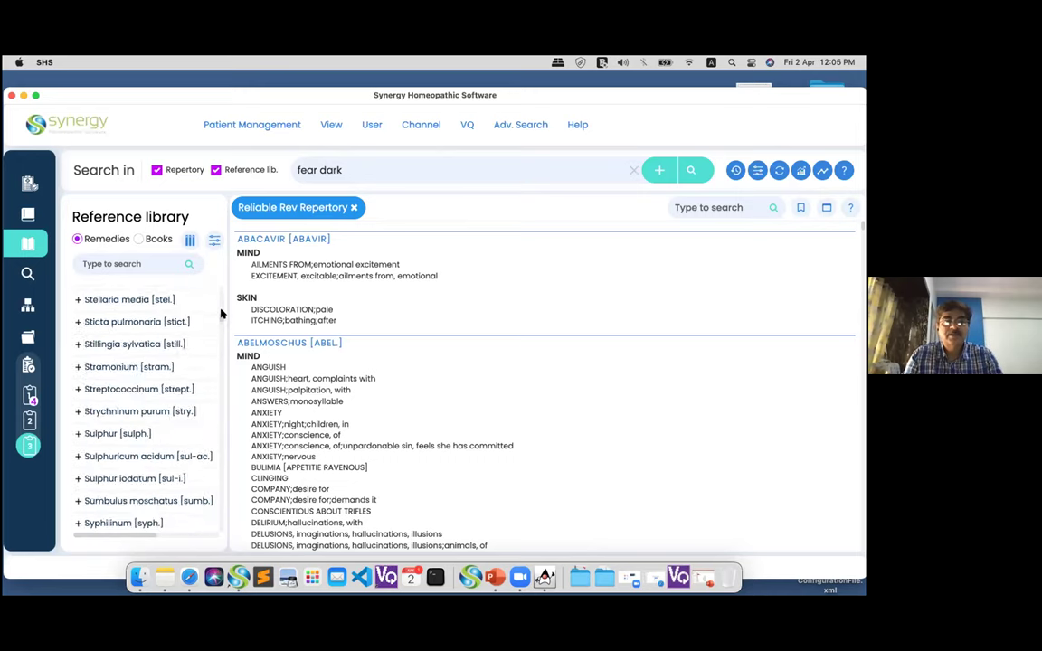
pyautogui.scroll(15, 226, 295)
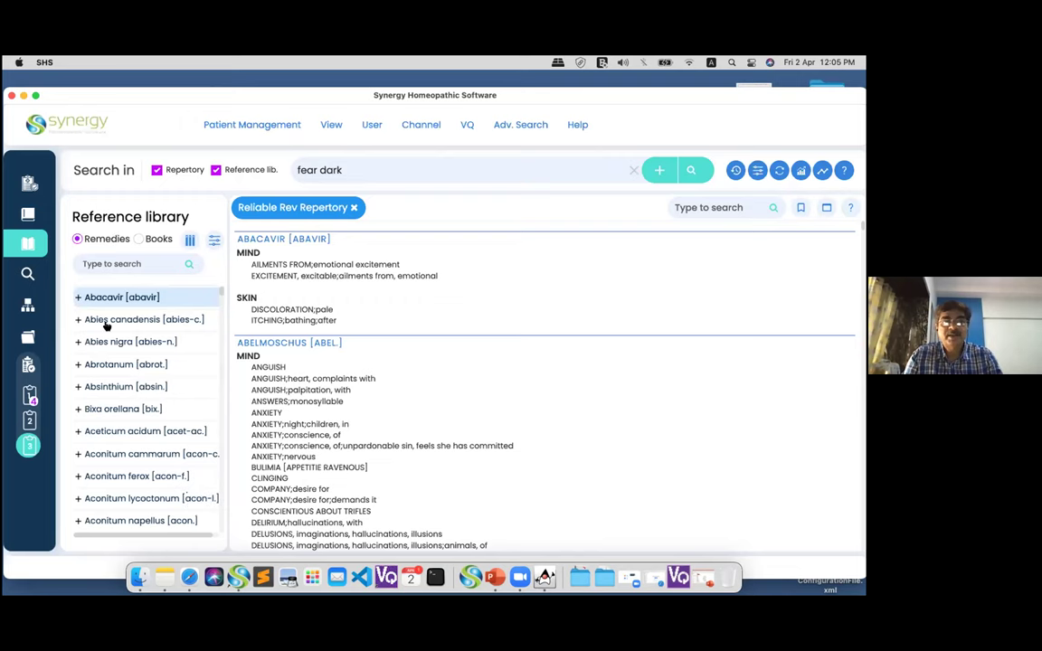
pyautogui.click(136, 386)
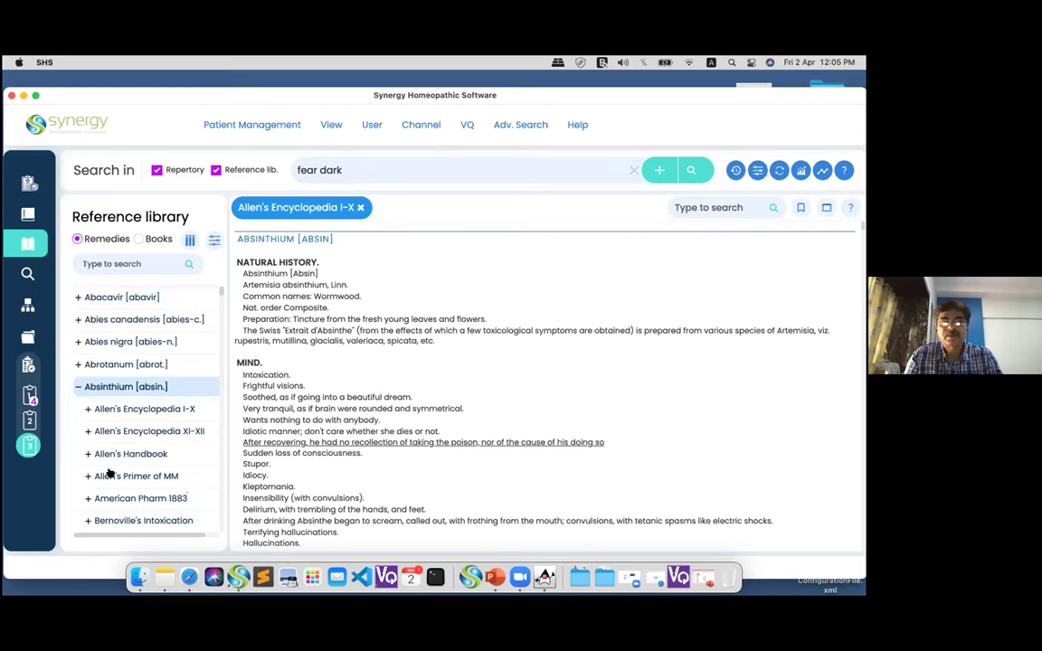
# List the reference library by books, look through the book category filter and dismiss it without choosing a category
pyautogui.click(138, 239)
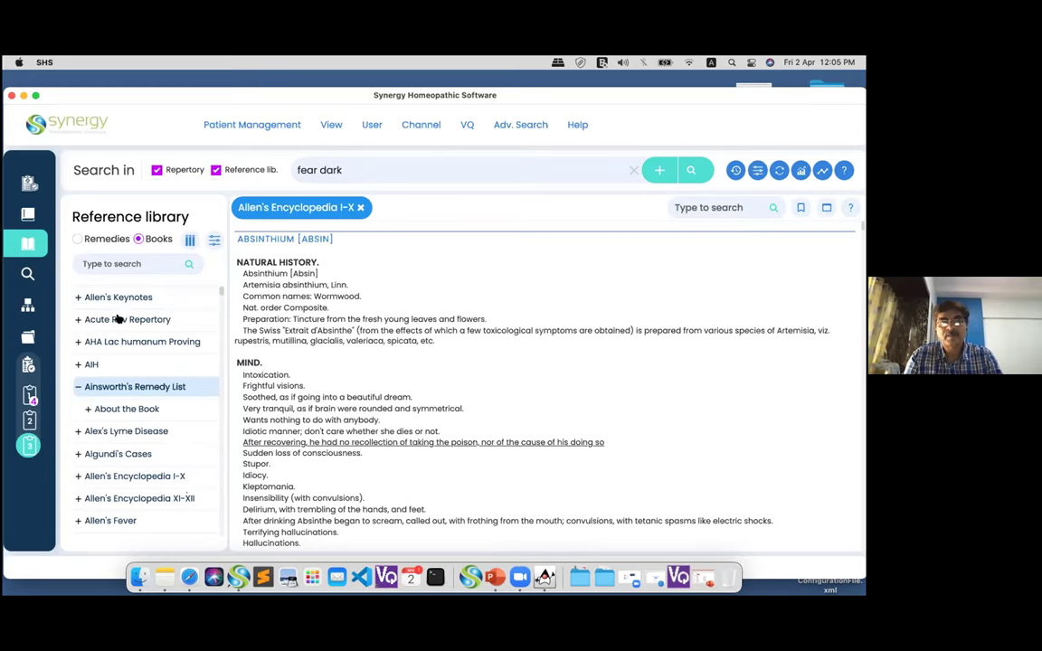
pyautogui.click(189, 240)
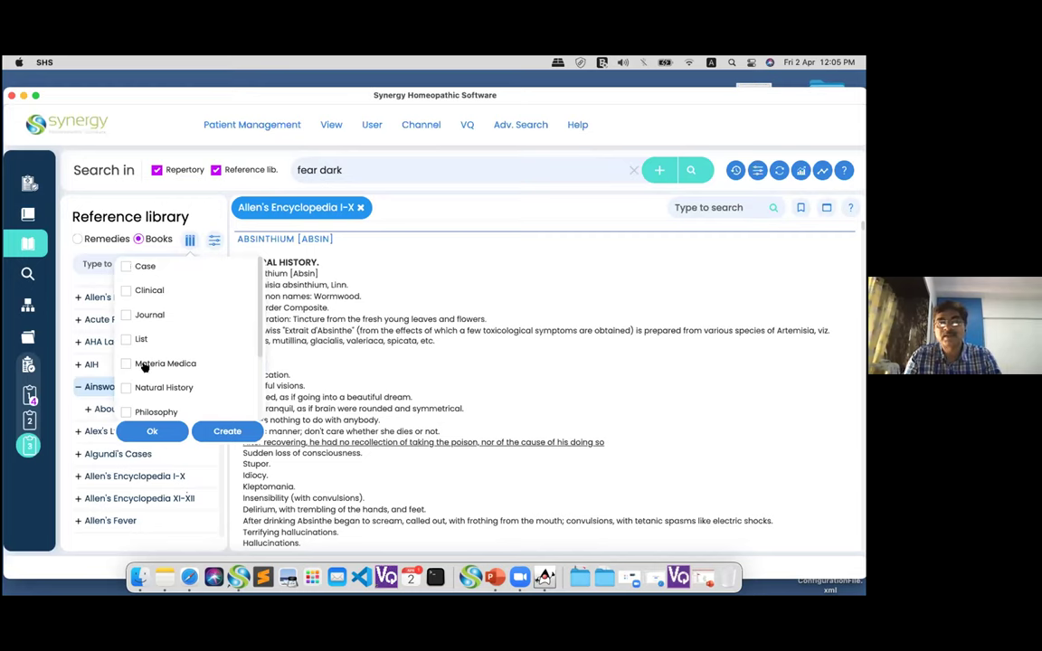
pyautogui.scroll(-4, 144, 365)
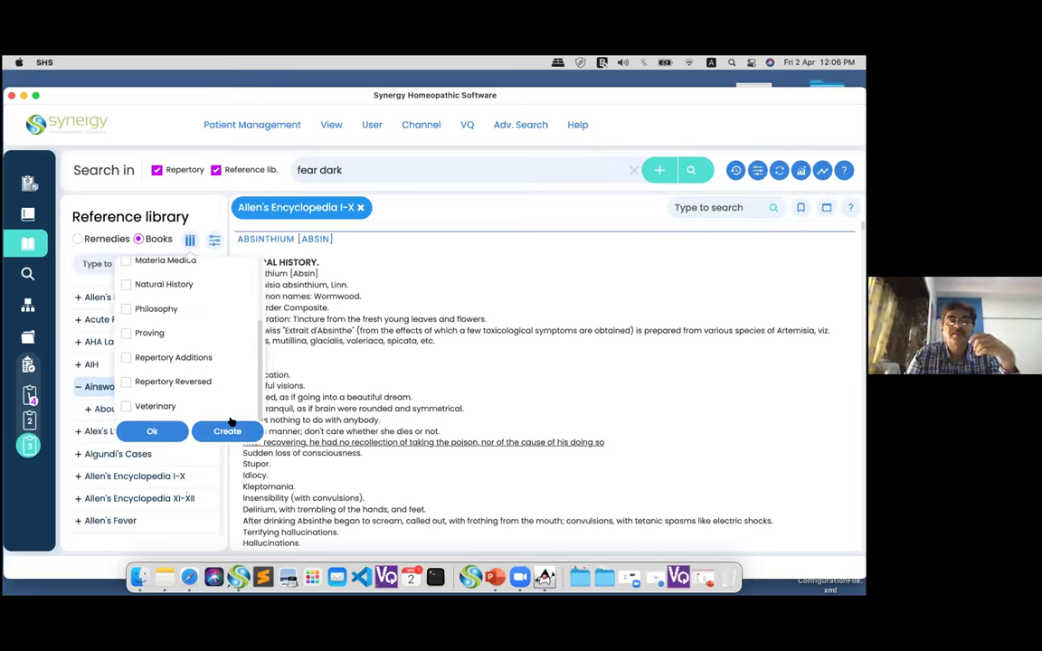
pyautogui.click(459, 335)
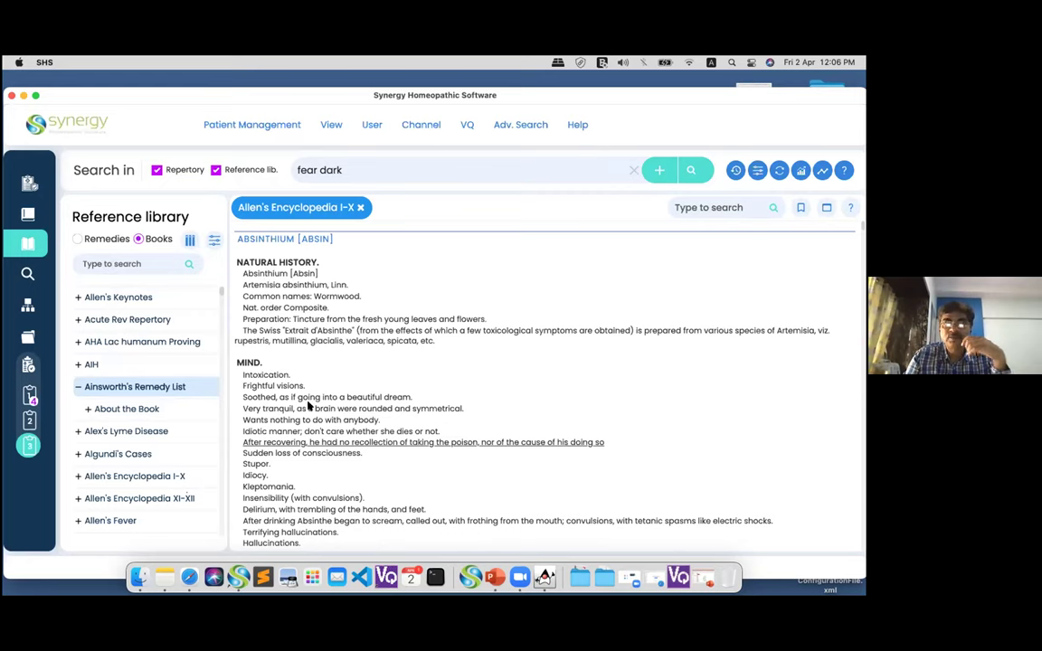
# Look at the bookmark options and at the translation languages offered for Absinthium's Preparation text, without applying any
pyautogui.click(800, 209)
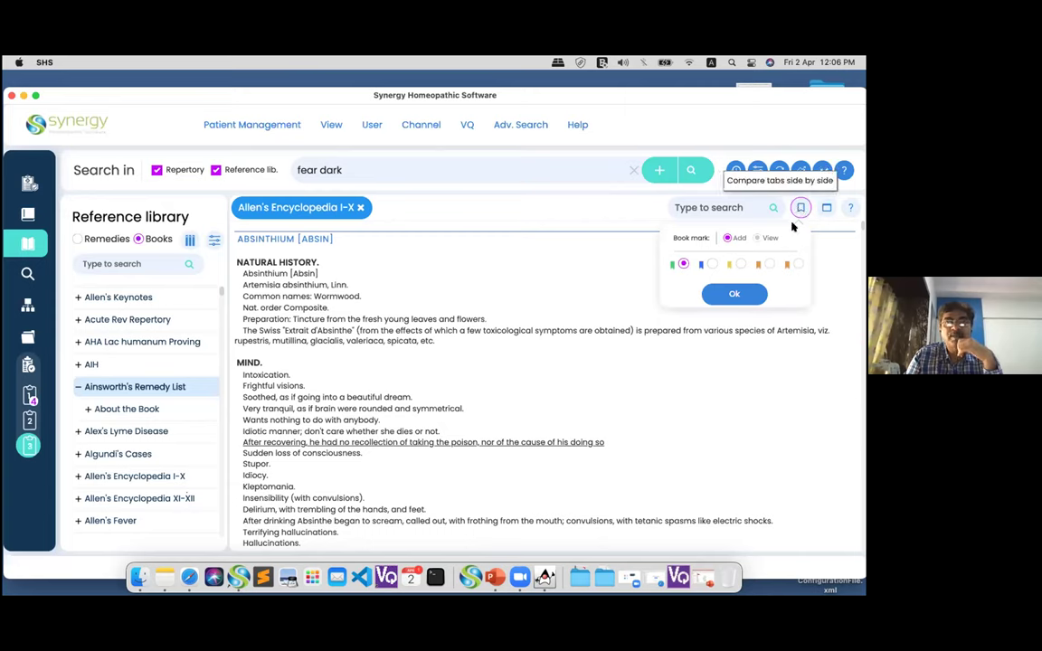
pyautogui.click(286, 316)
pyautogui.moveTo(284, 318); pyautogui.dragTo(484, 319)
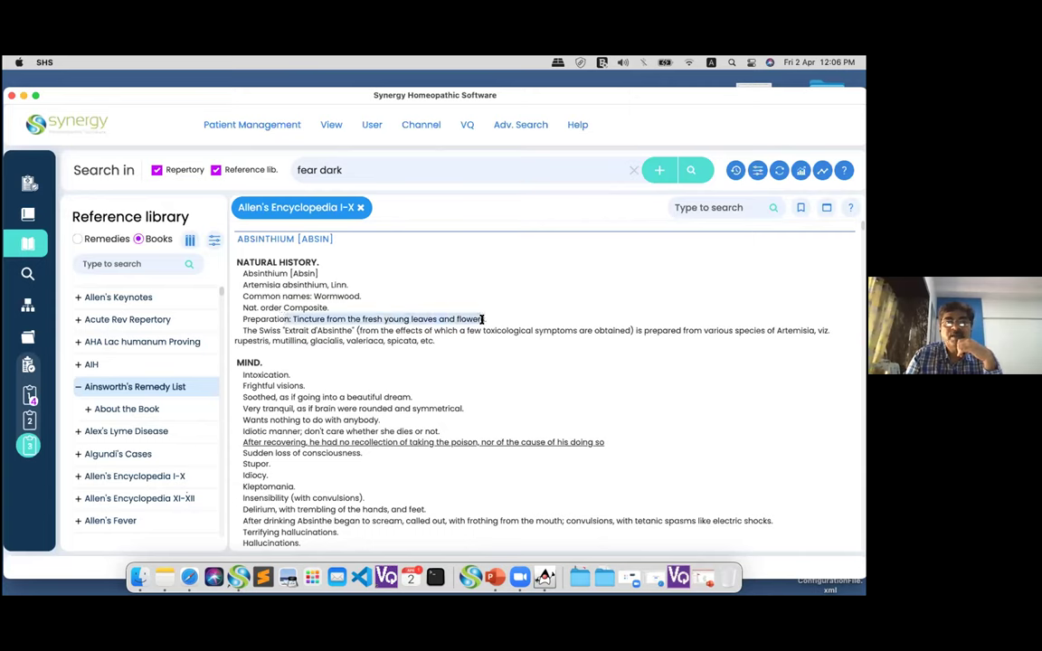
pyautogui.rightClick(484, 319)
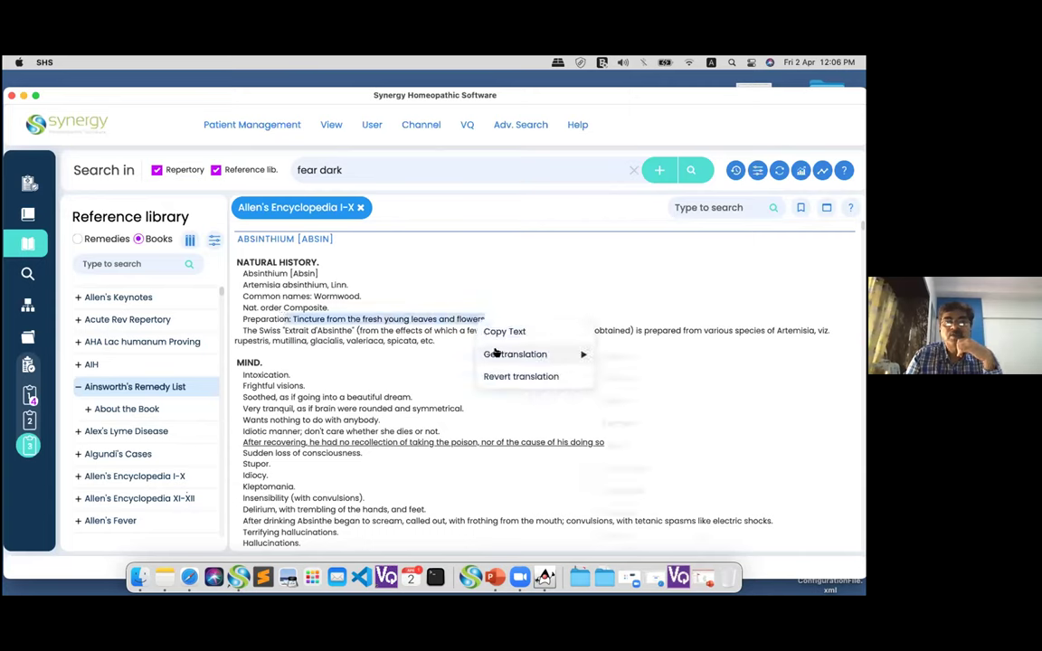
pyautogui.moveTo(497, 353)
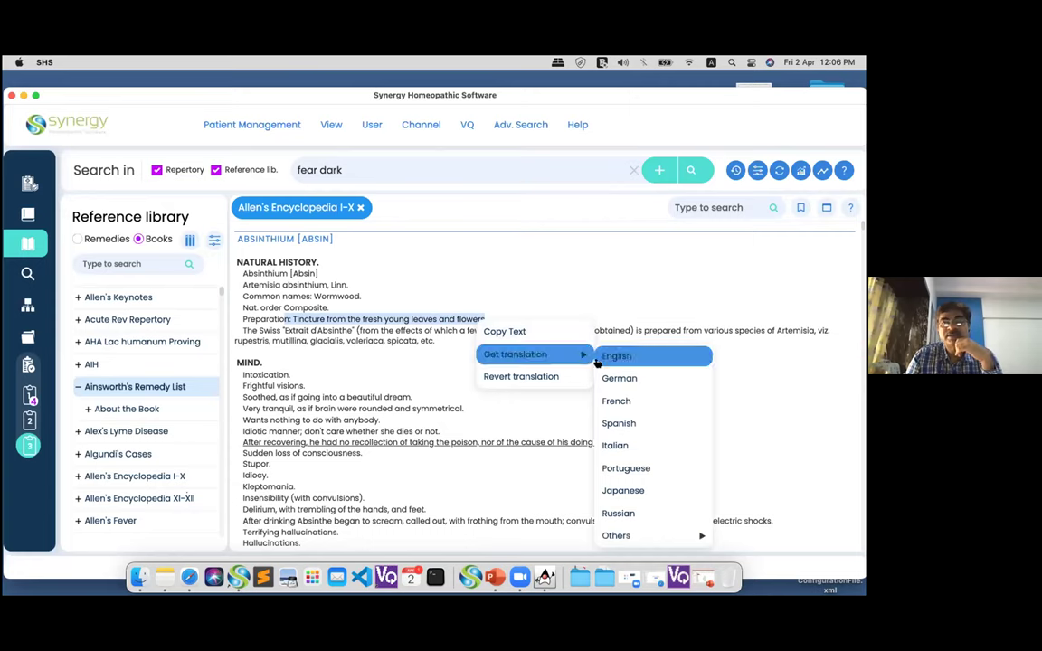
pyautogui.moveTo(660, 539)
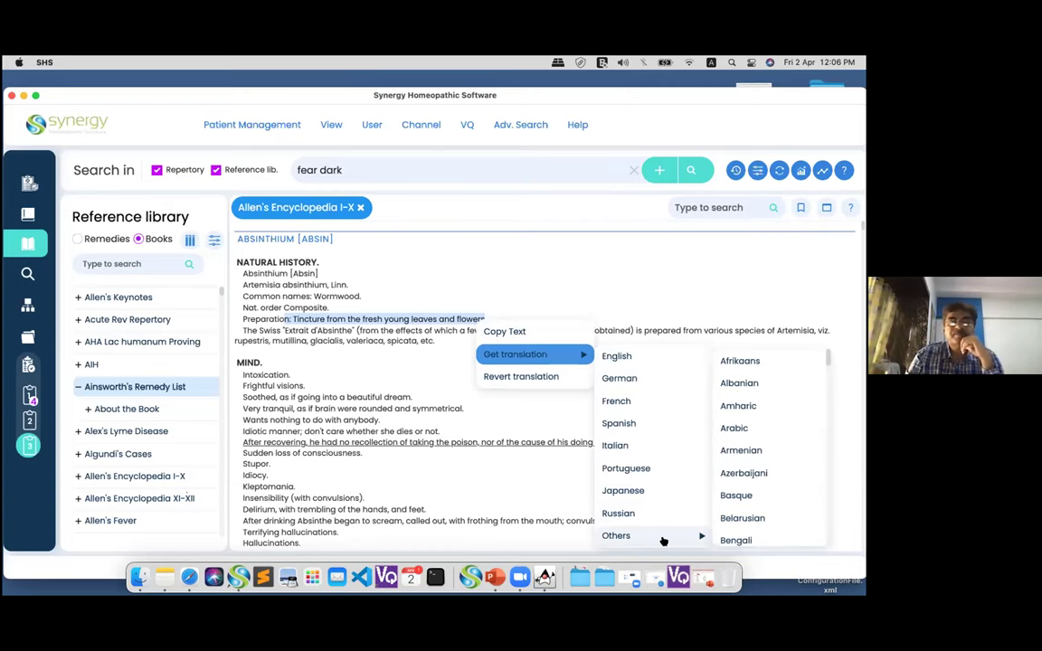
pyautogui.click(183, 374)
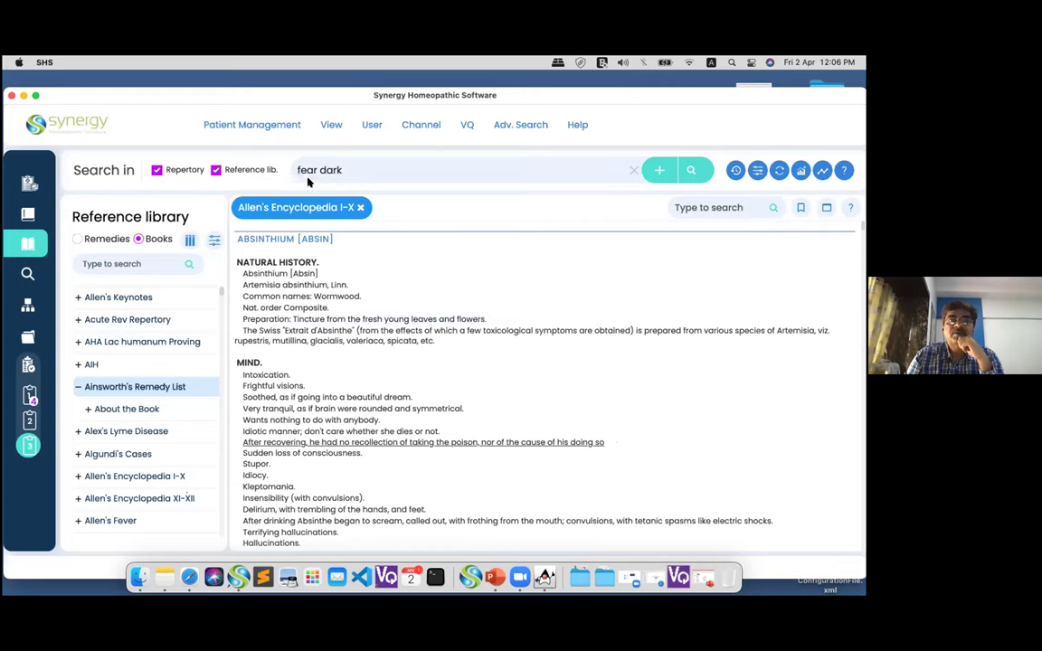
# Search the repertories and reference library for fear within 4 words of dark, and open the fear of darkness reference from the library results
pyautogui.click(632, 170)
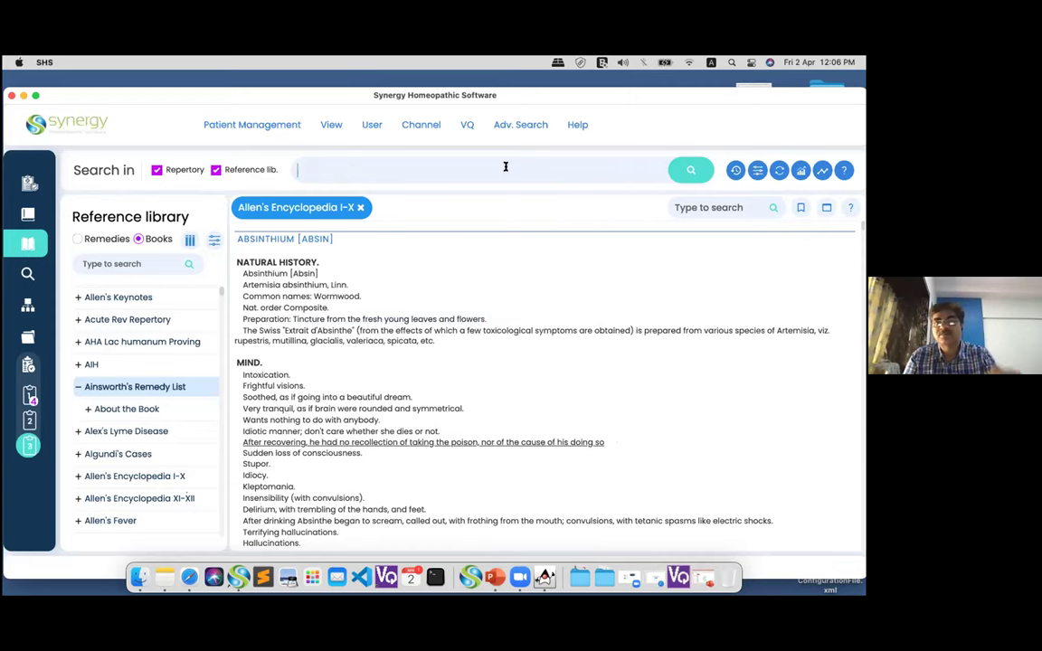
pyautogui.write('fear 4 dark')
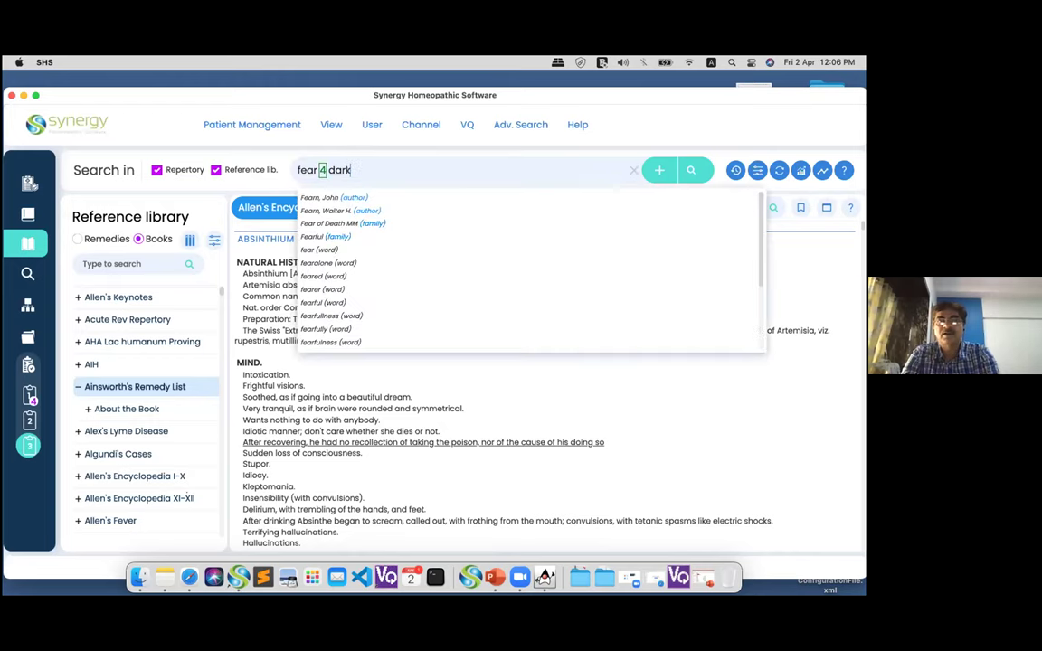
pyautogui.click(691, 172)
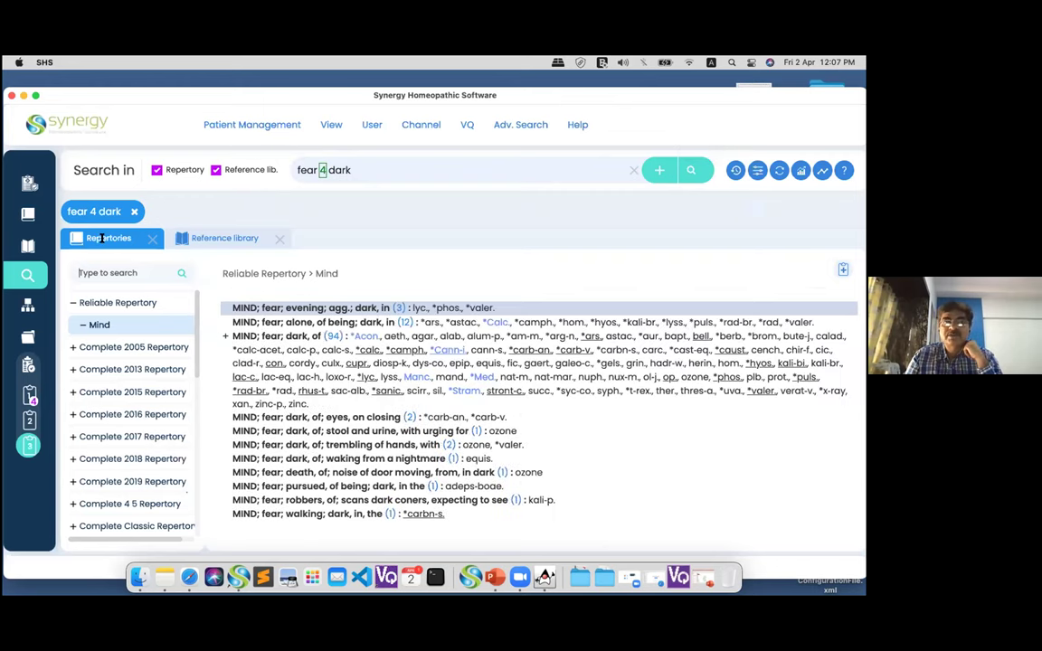
pyautogui.click(218, 236)
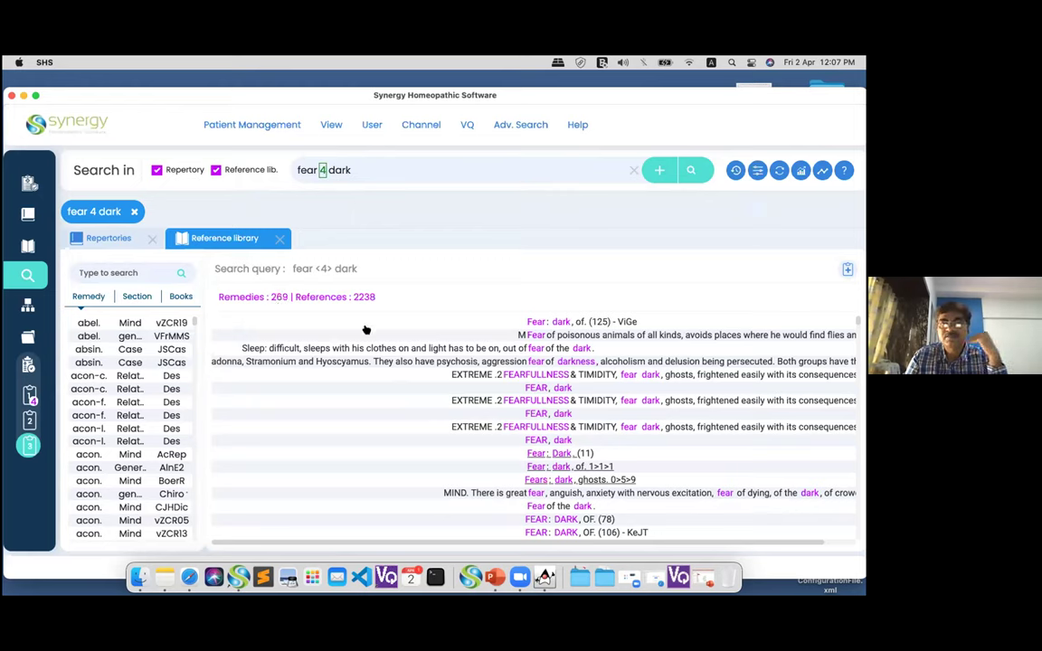
pyautogui.click(541, 362)
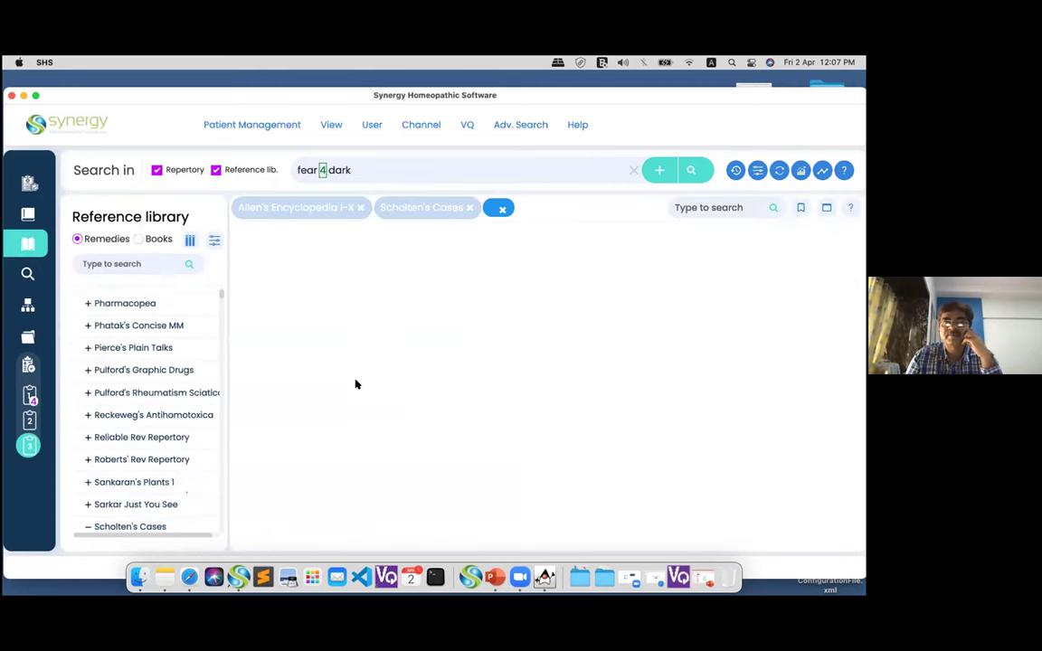
# Look through the search filters for repertories and the reference library, and the list of word-proximity operators, without applying any
pyautogui.click(758, 171)
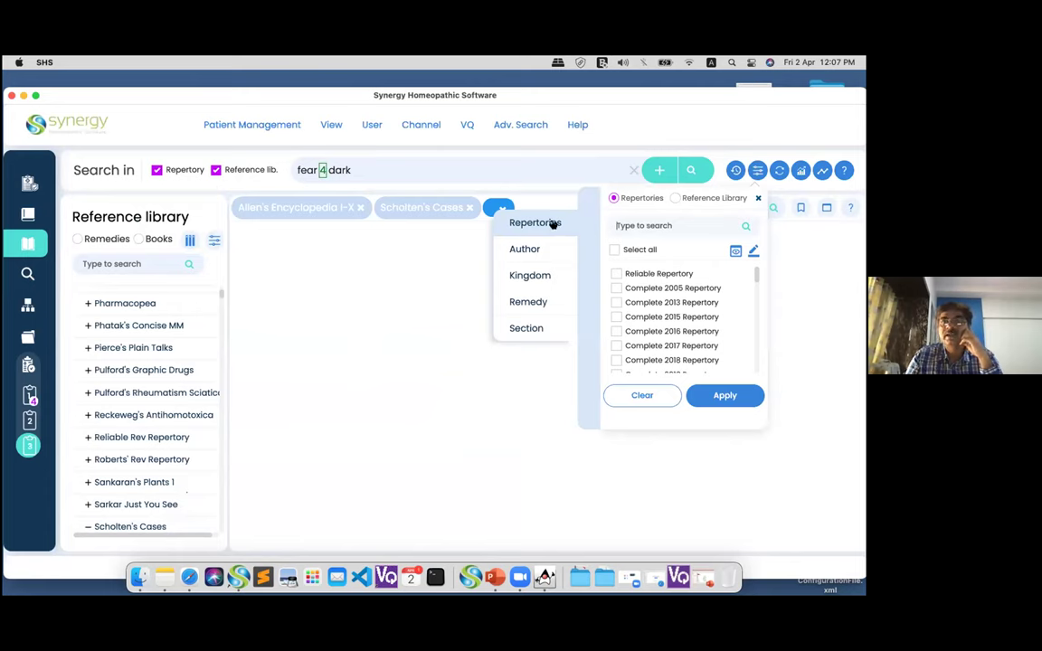
pyautogui.click(614, 199)
pyautogui.click(675, 198)
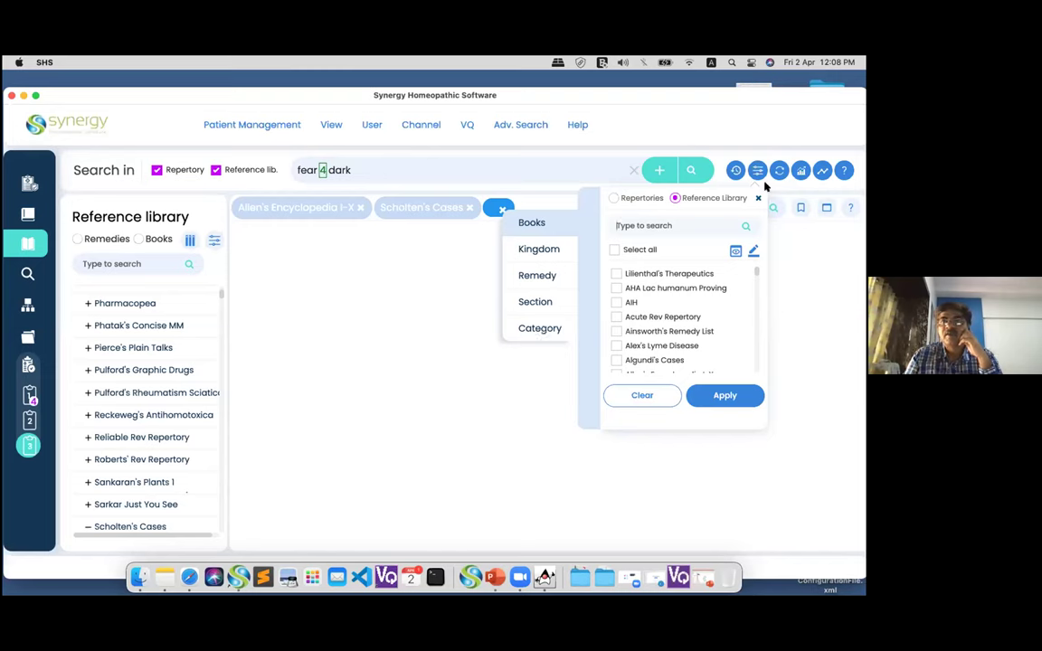
pyautogui.click(801, 171)
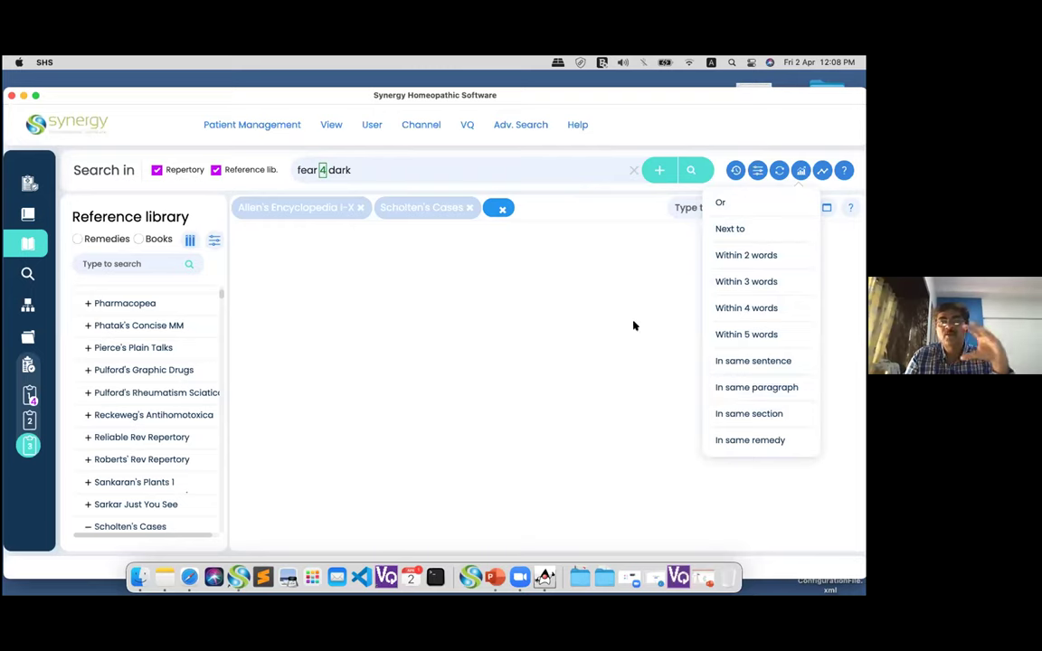
# Add the reference library results of the fear 4 dark search to Clipboard 1, review that clipboard and close it
pyautogui.click(28, 273)
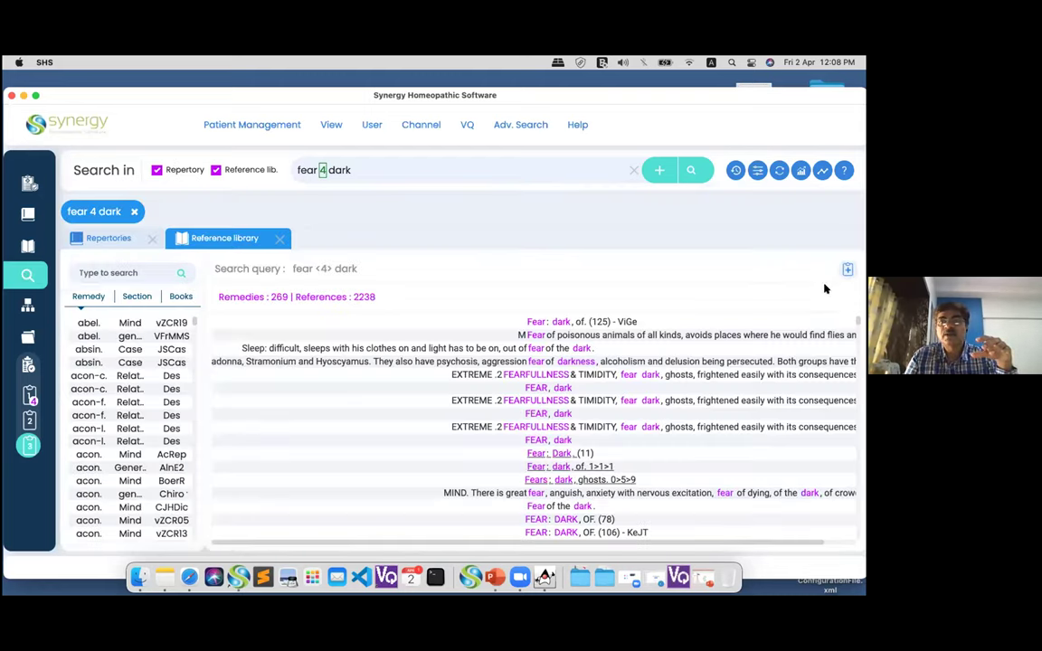
pyautogui.click(847, 269)
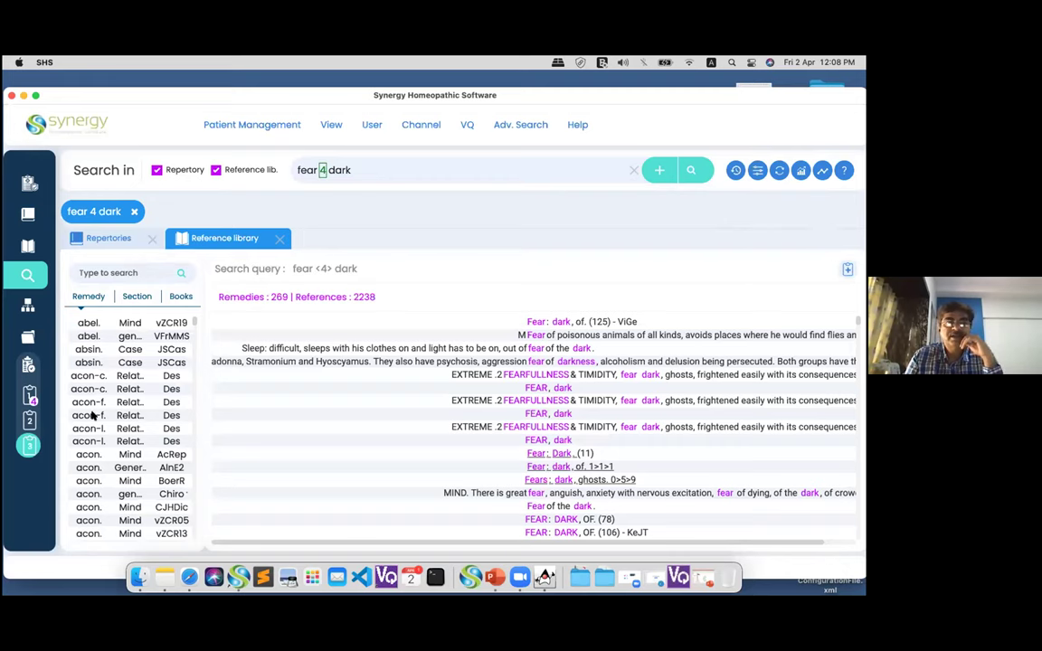
pyautogui.click(27, 395)
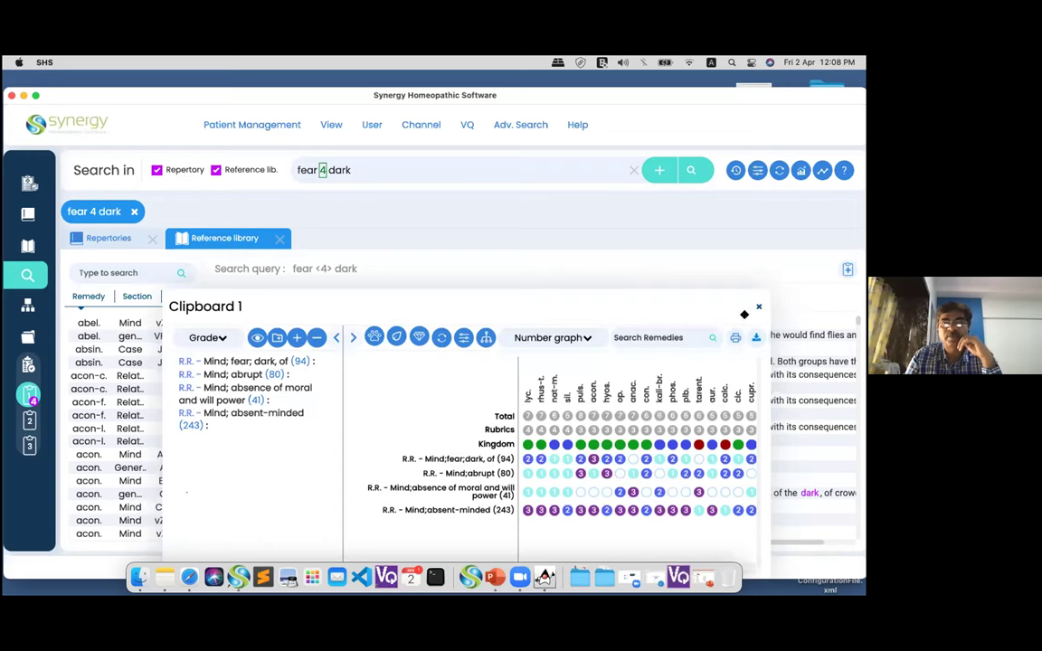
pyautogui.click(759, 307)
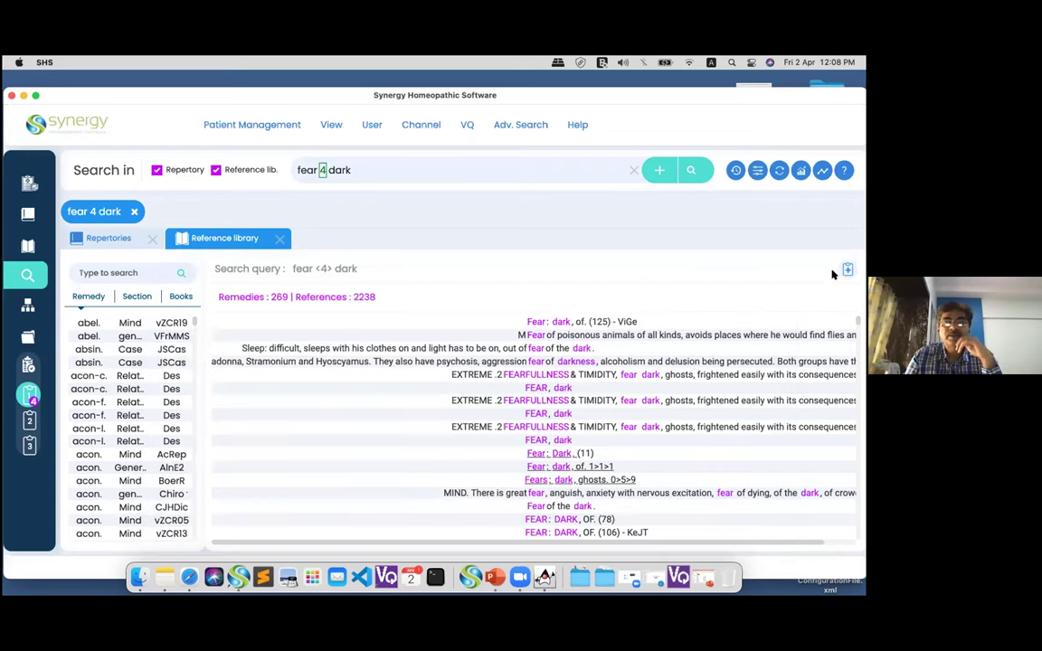
pyautogui.click(848, 270)
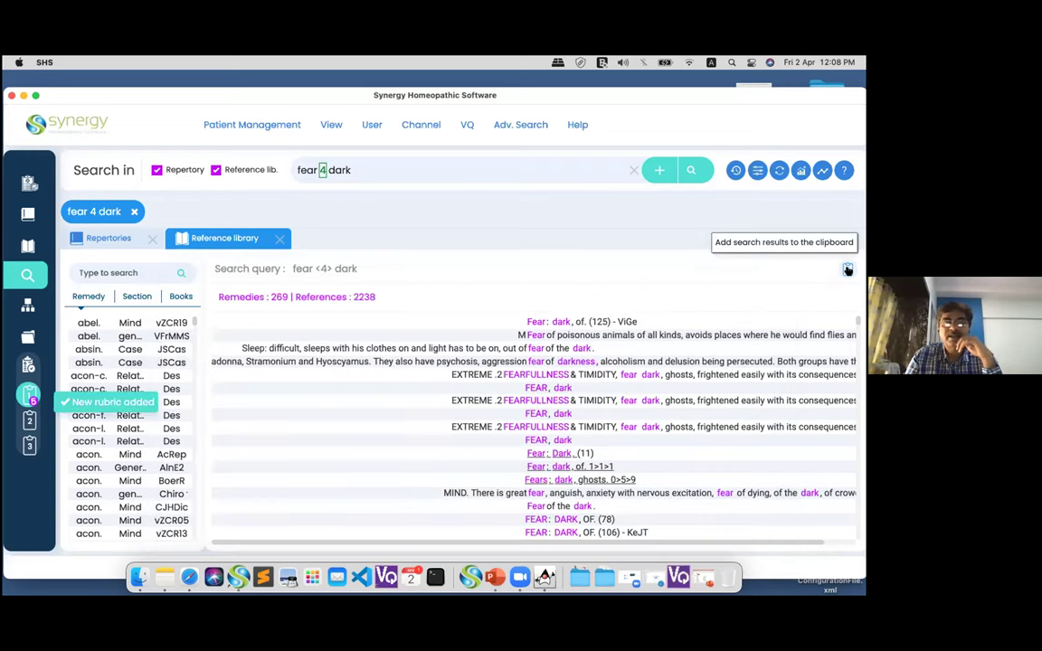
pyautogui.click(27, 397)
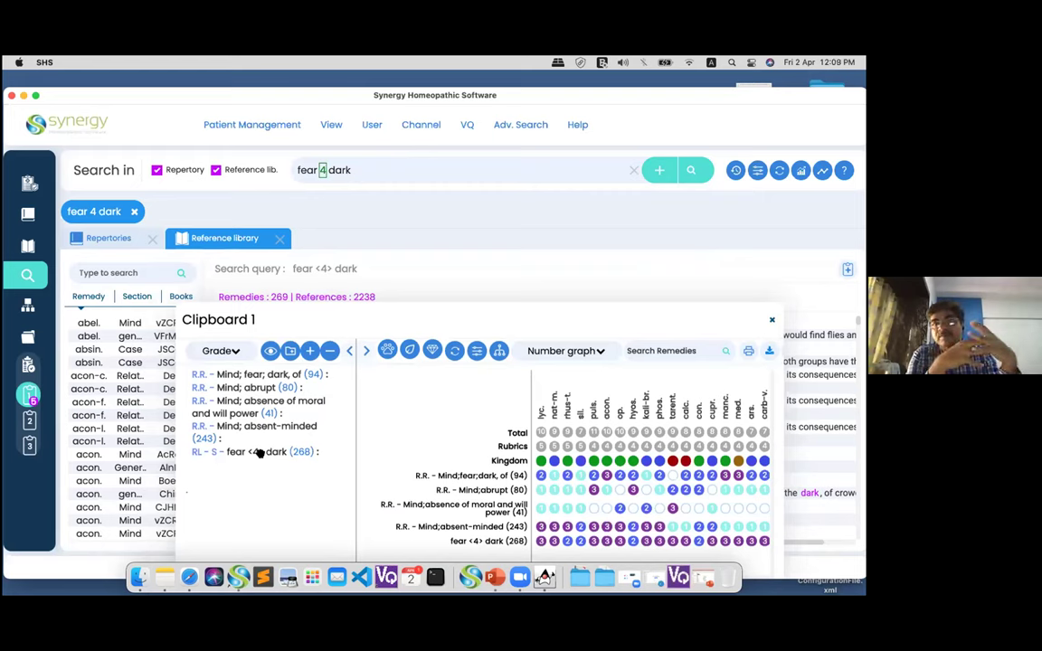
pyautogui.click(770, 322)
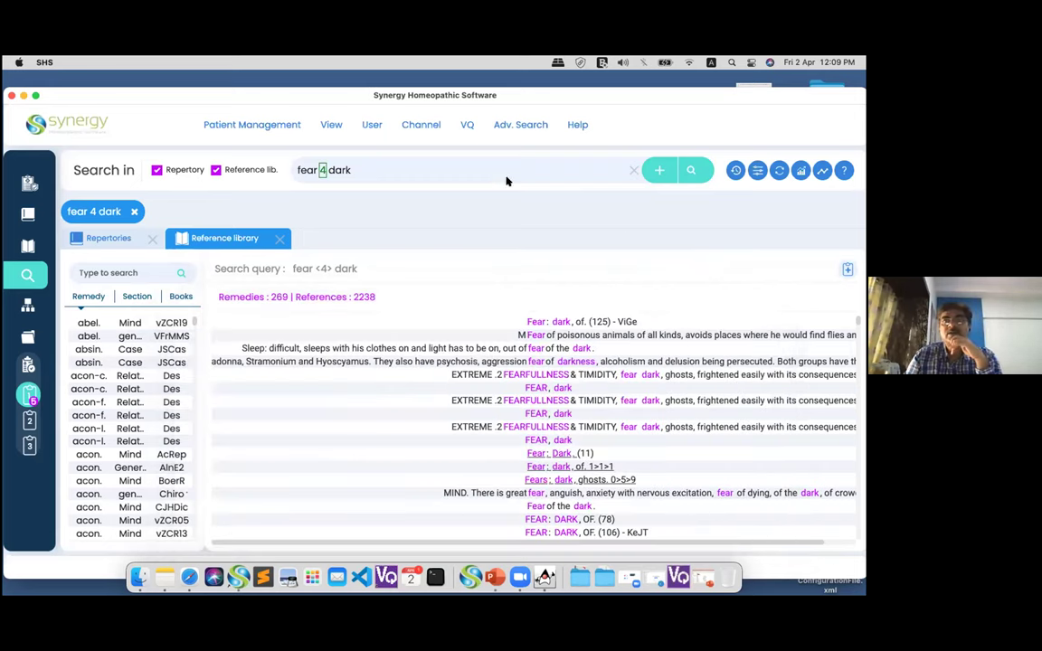
# Find the Sensation Repertory with the filter "sen", view the rubrics of its Sensation chapter and close them
pyautogui.click(467, 126)
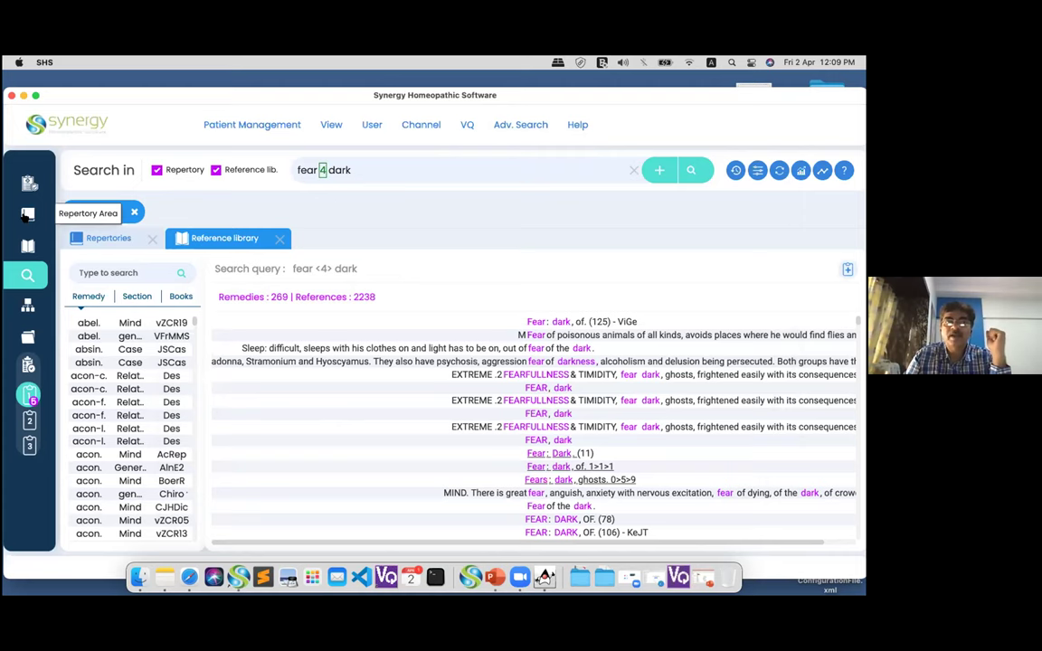
pyautogui.click(25, 216)
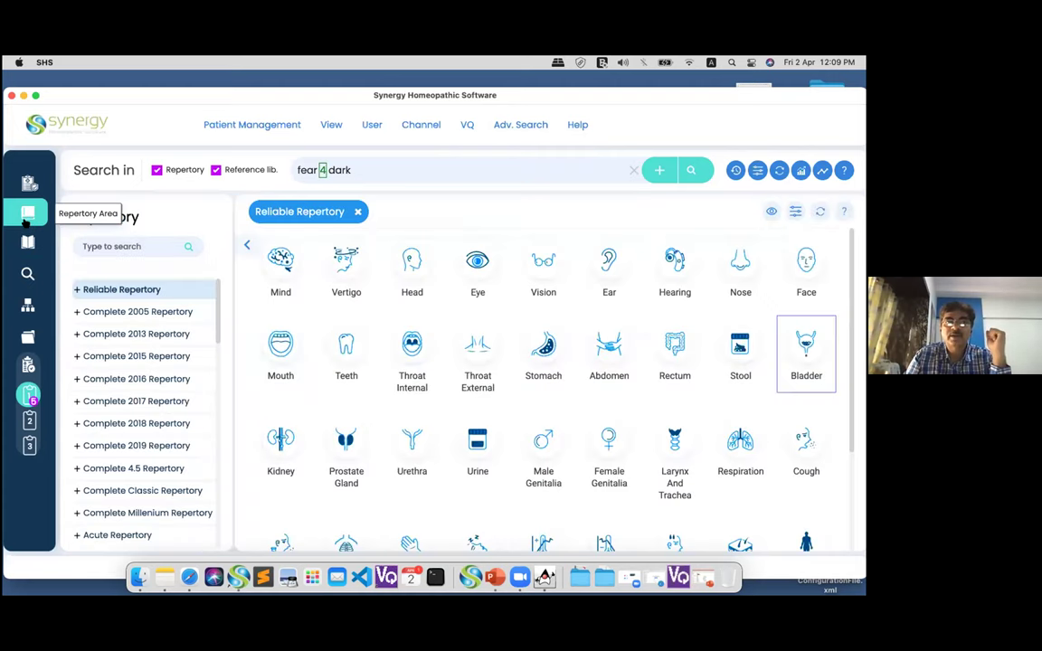
pyautogui.click(104, 248)
pyautogui.write('sen')
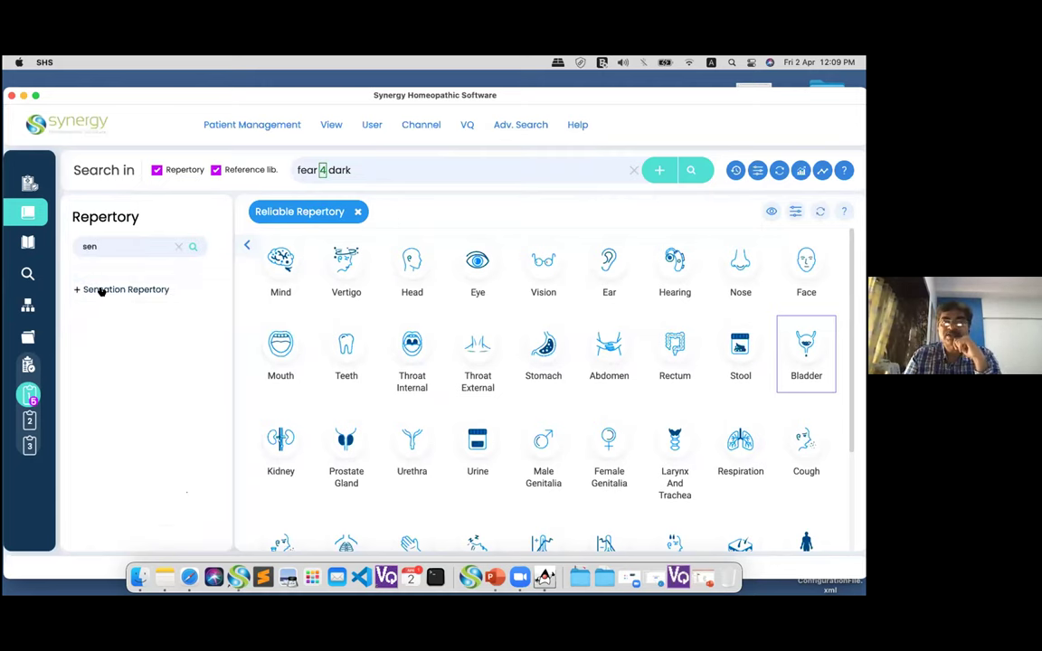
pyautogui.click(101, 289)
pyautogui.click(273, 264)
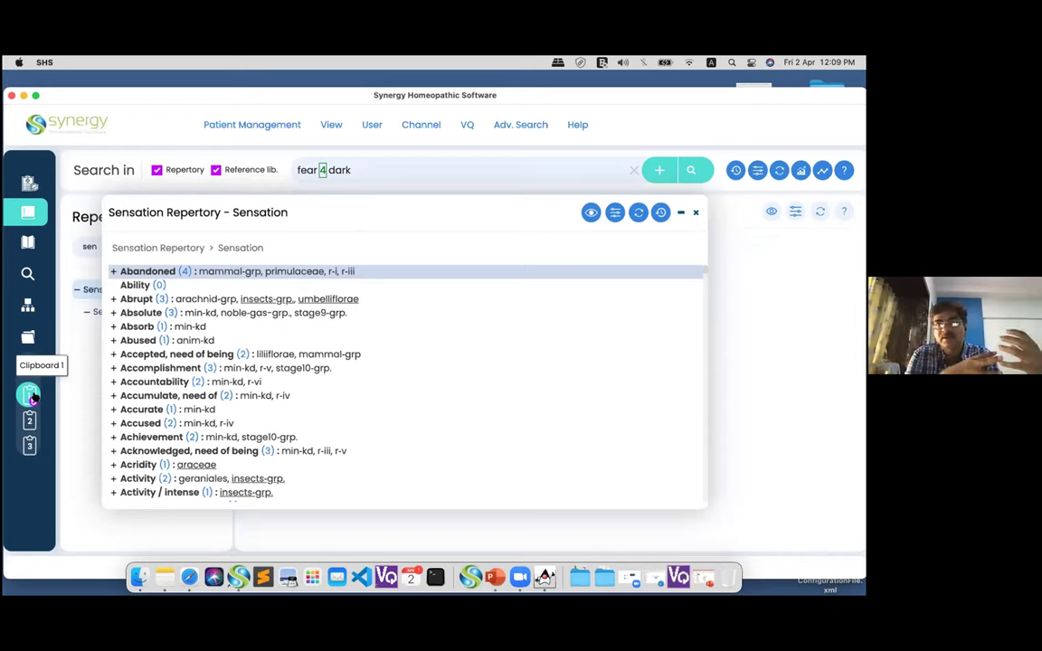
pyautogui.click(693, 213)
# Enter "stiffness cannot move freely" as the case description in the VQ Text Approach and select all extracted words for analysis
pyautogui.click(467, 127)
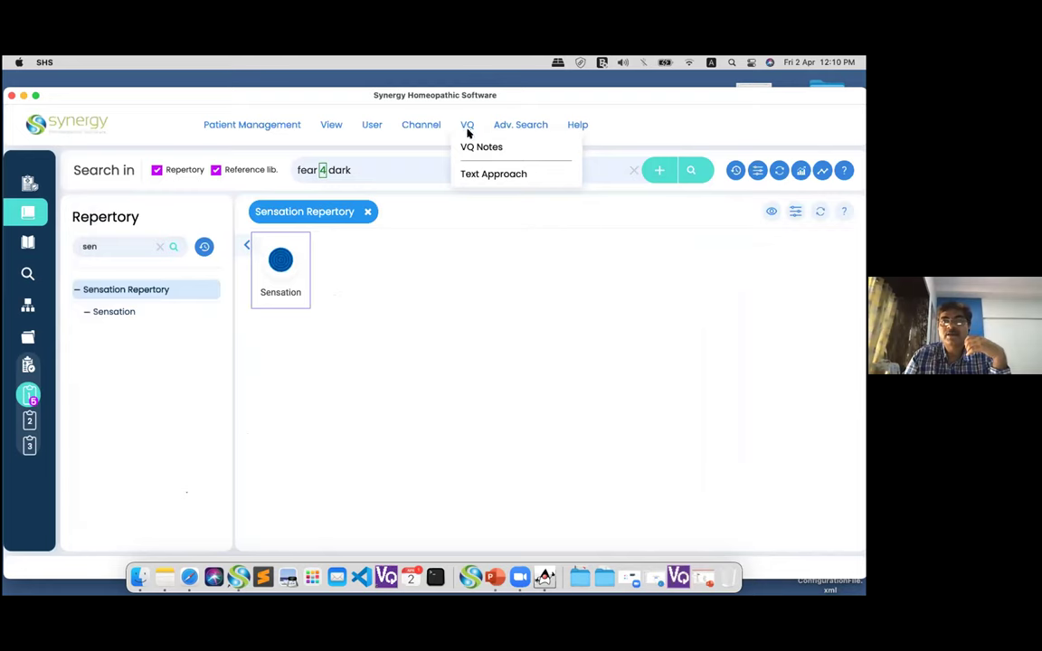
pyautogui.click(484, 174)
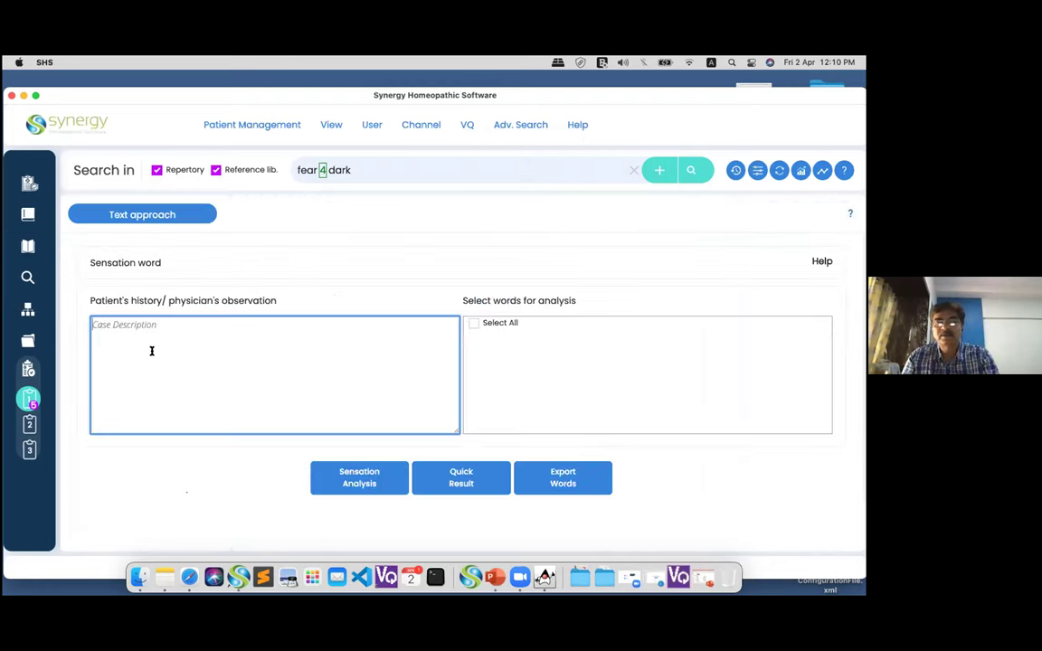
pyautogui.write('stiffness')
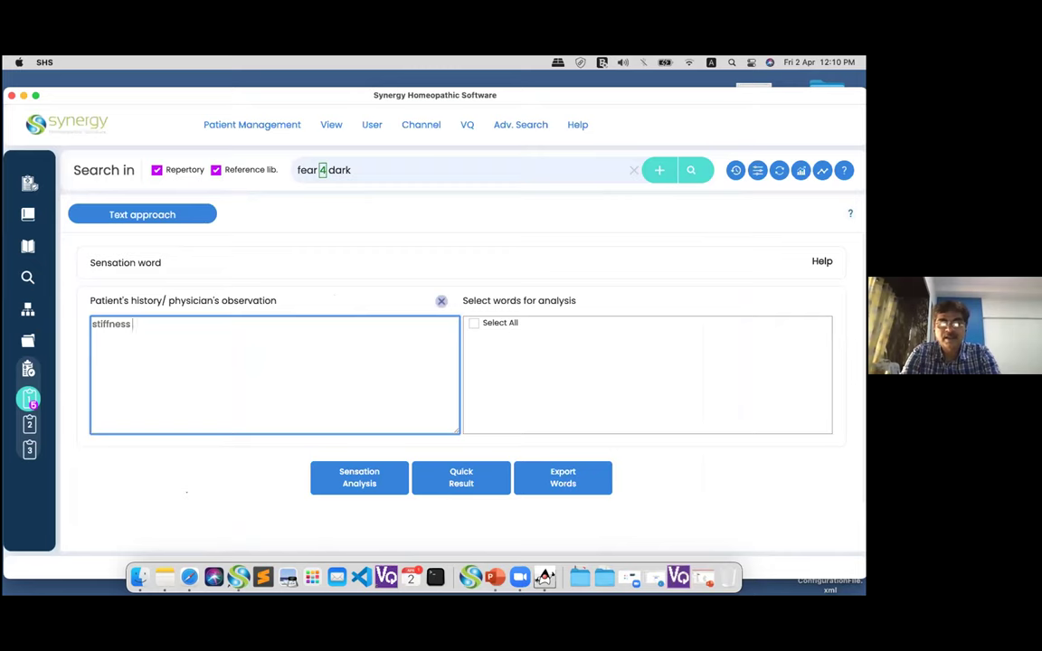
pyautogui.write(' cannot move freely')
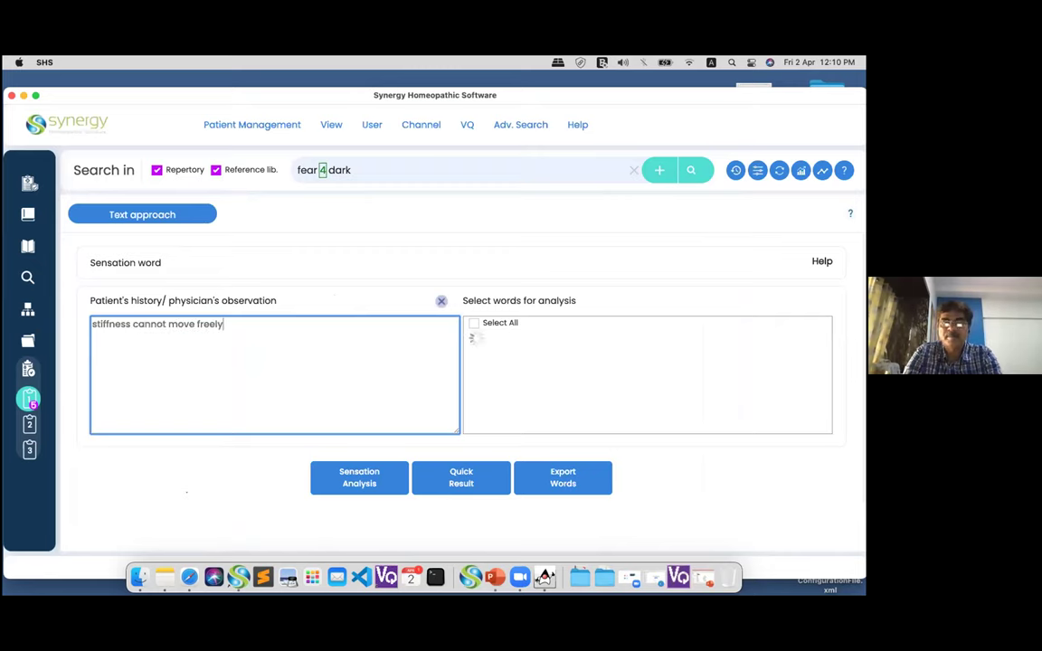
pyautogui.press('Tab')
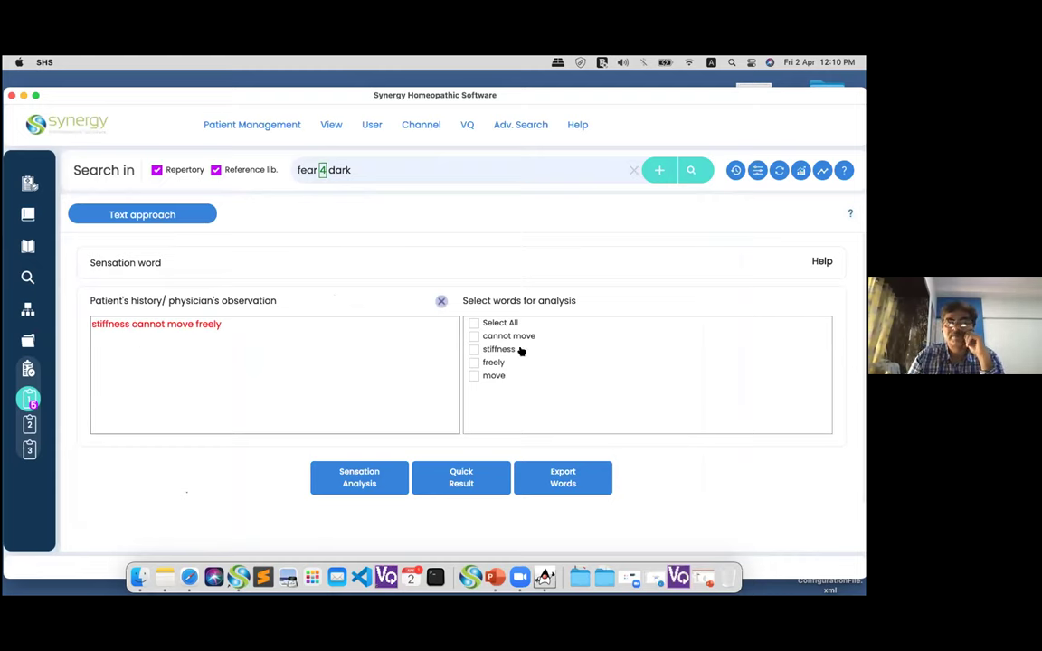
pyautogui.click(474, 323)
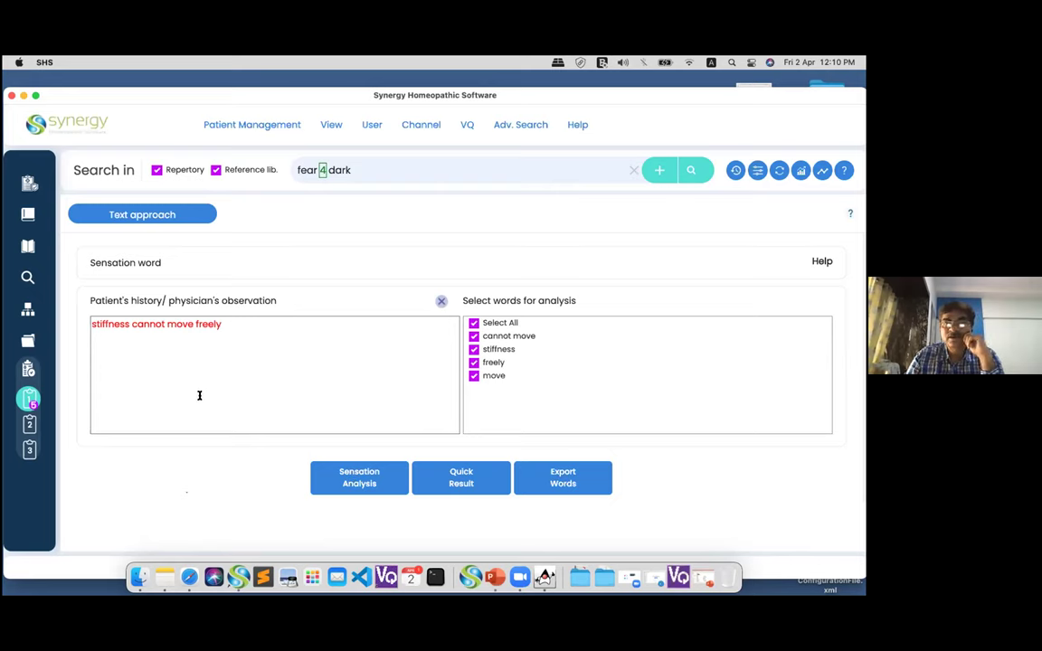
# Run the Sensation Analysis on the selected words and review the breakdown of the Plants result by family
pyautogui.click(358, 477)
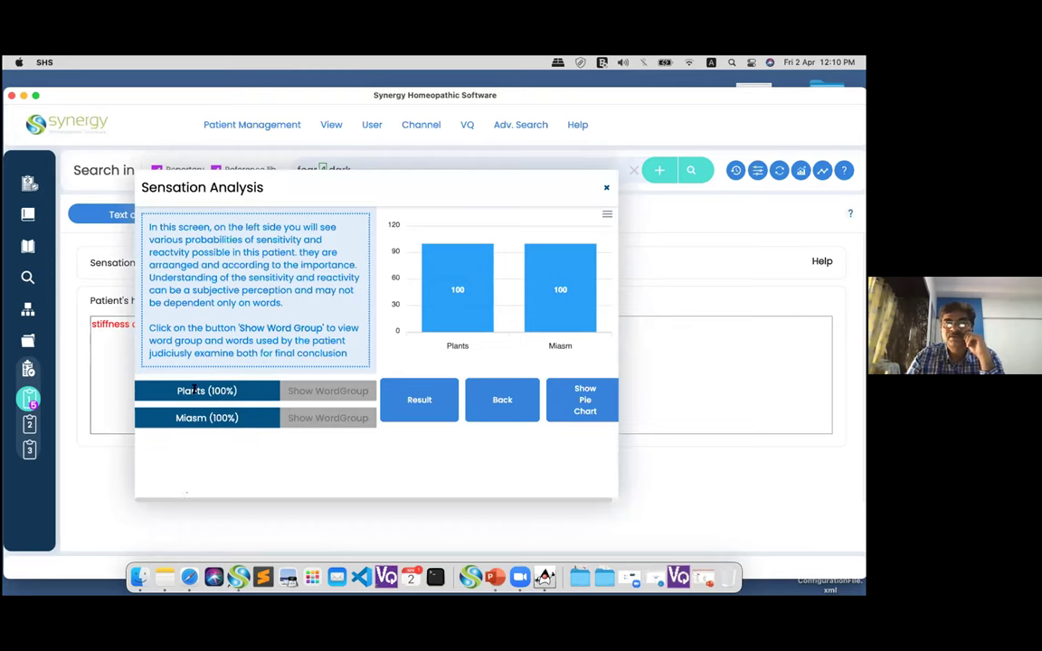
pyautogui.click(461, 293)
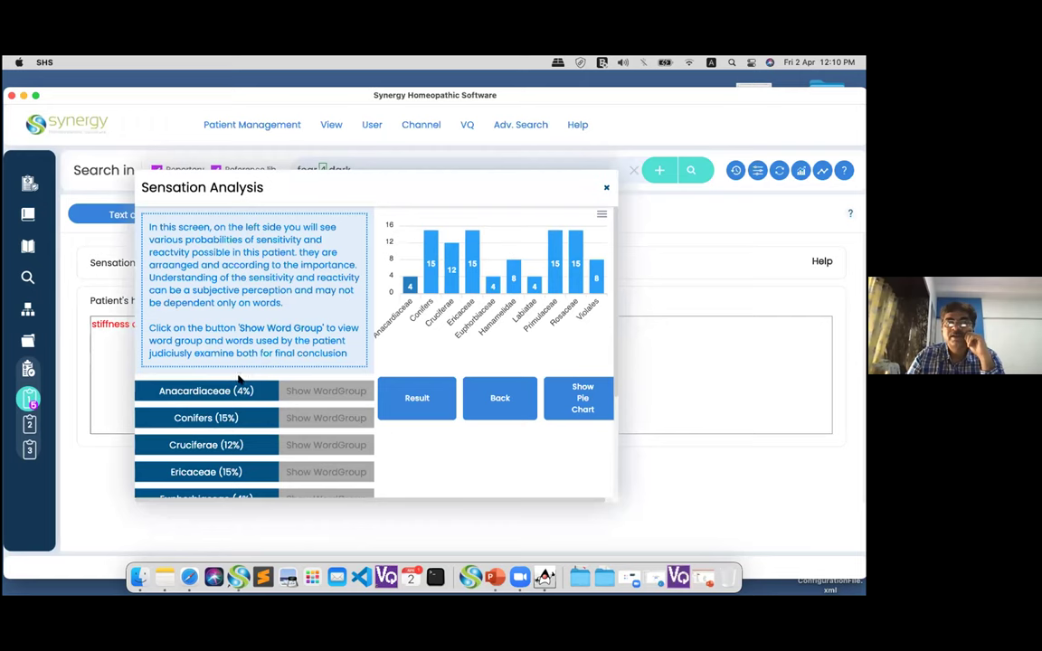
pyautogui.scroll(-3, 231, 387)
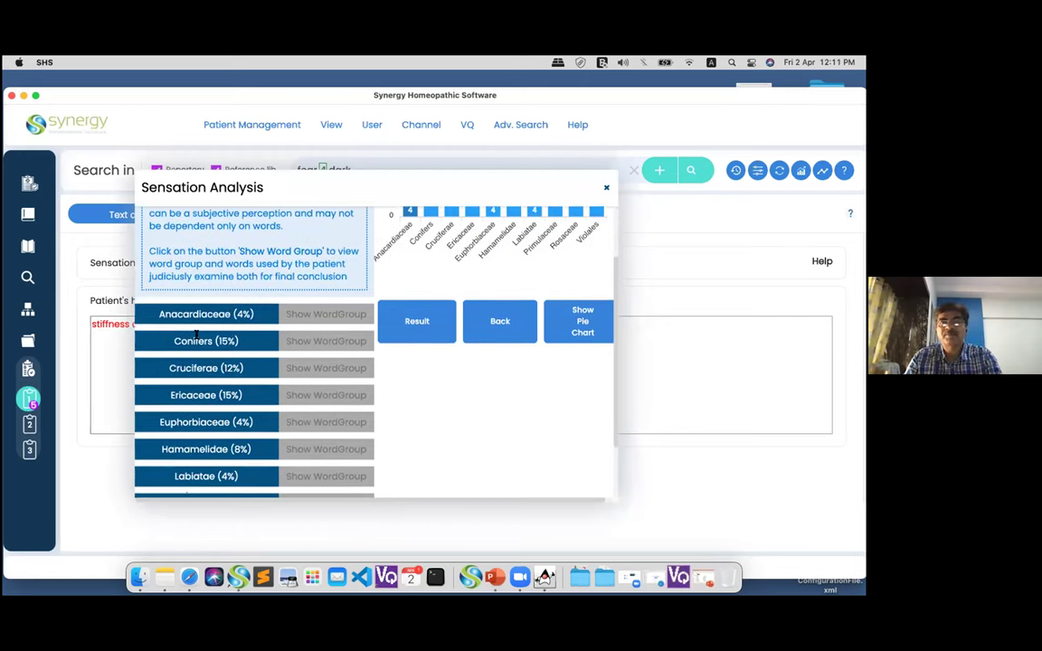
pyautogui.scroll(3, 362, 294)
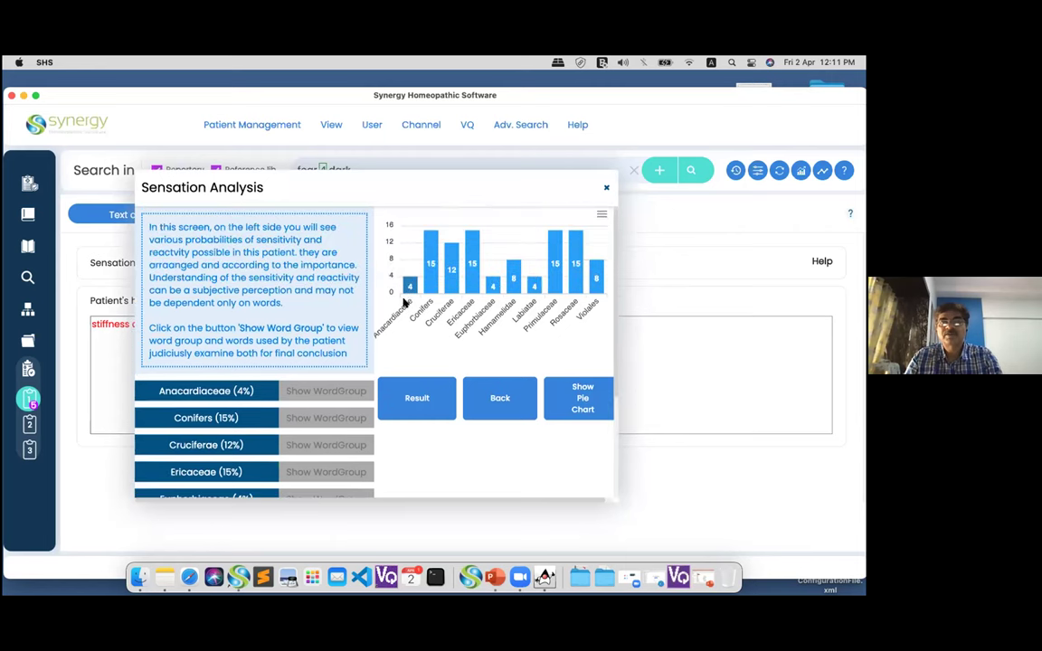
# View the word group for Conifers in the Sensation Analysis, and close both the word group and the analysis
pyautogui.click(327, 417)
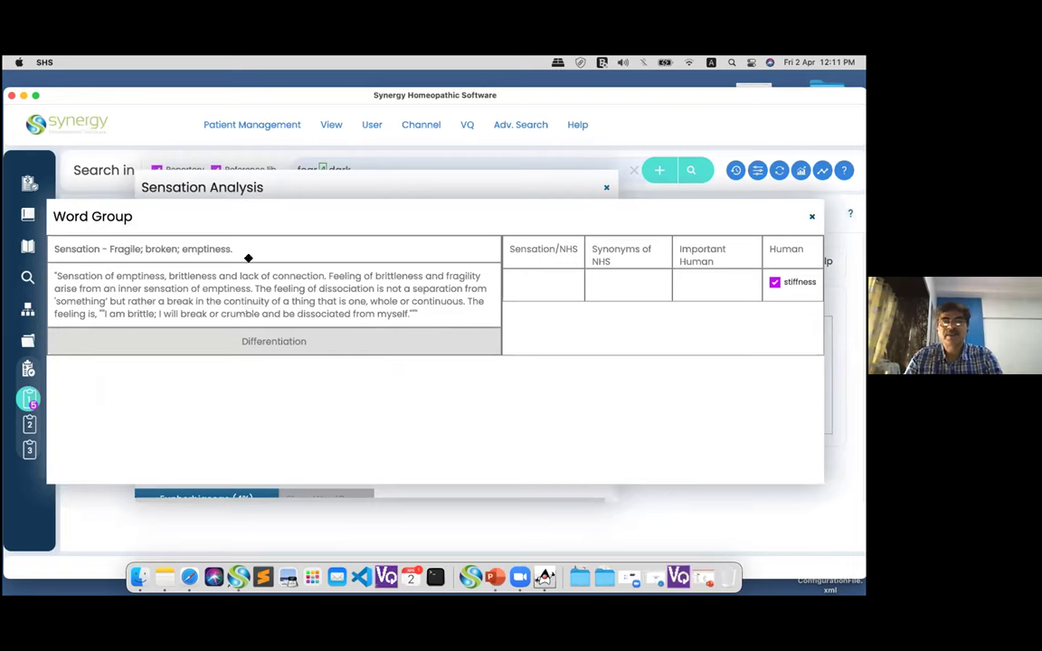
pyautogui.click(811, 217)
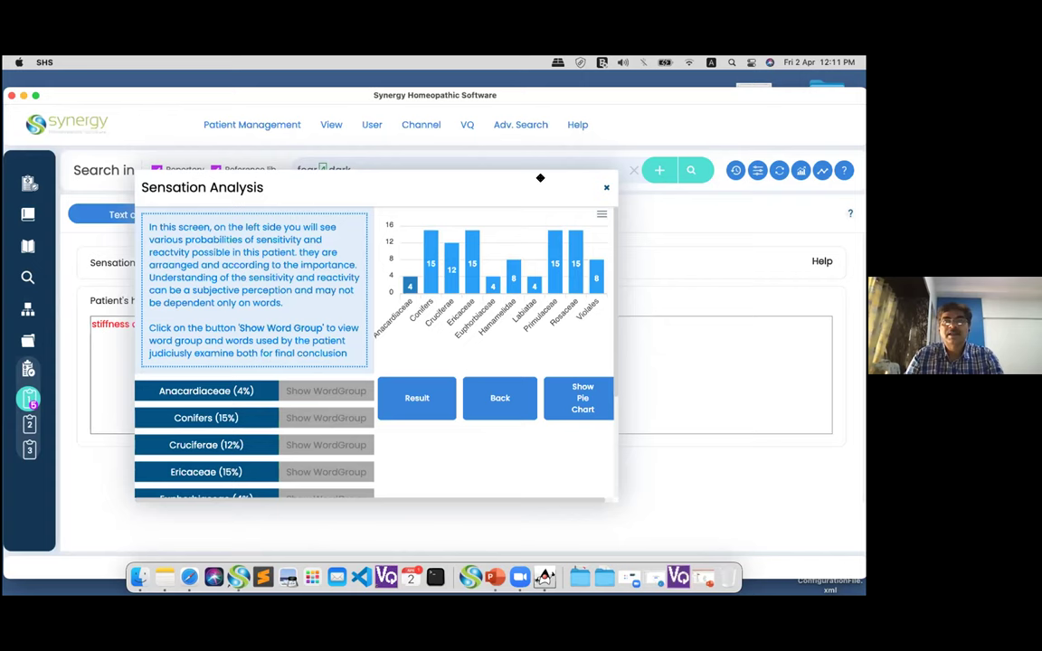
pyautogui.click(605, 188)
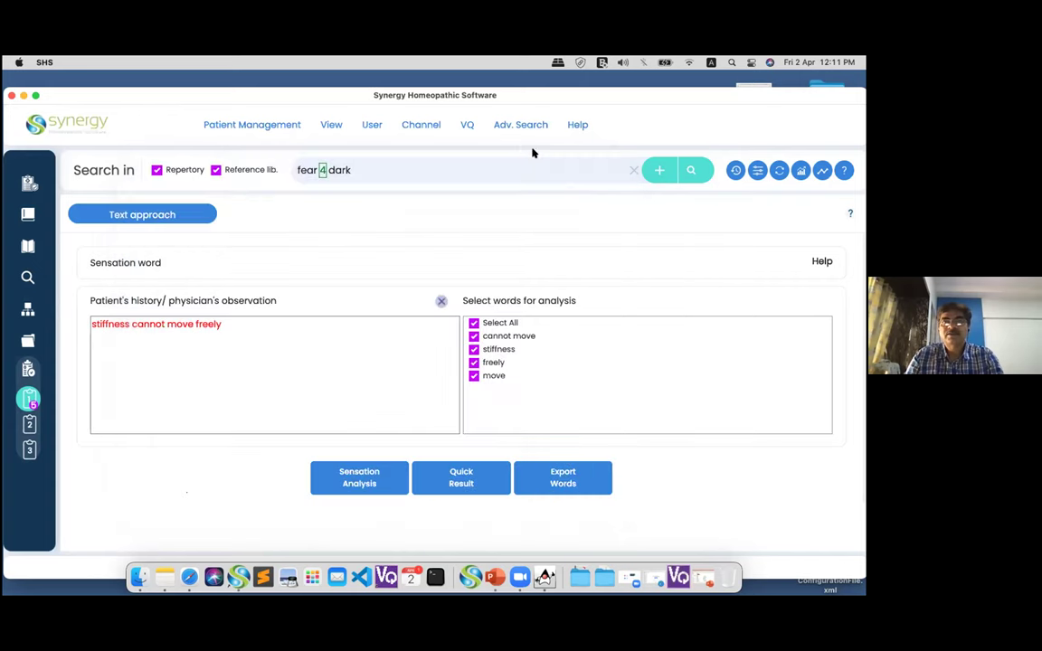
# Open the VQ Notes and reposition and widen their window so the animal sub-kingdom banners show fully
pyautogui.click(469, 150)
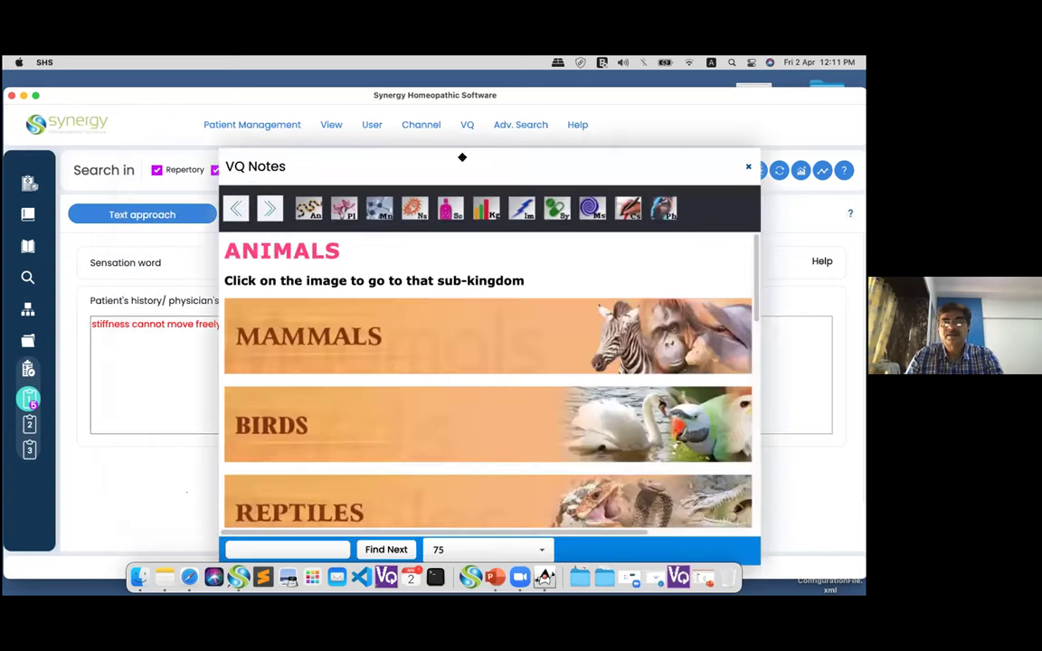
pyautogui.moveTo(405, 166); pyautogui.dragTo(316, 143)
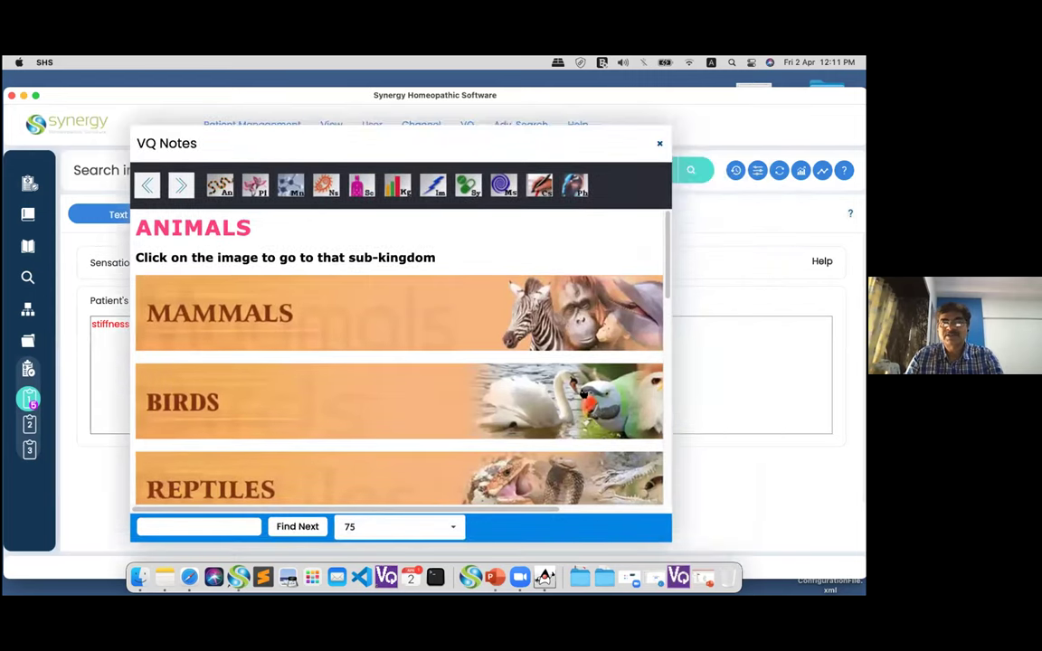
pyautogui.moveTo(671, 547); pyautogui.dragTo(809, 543)
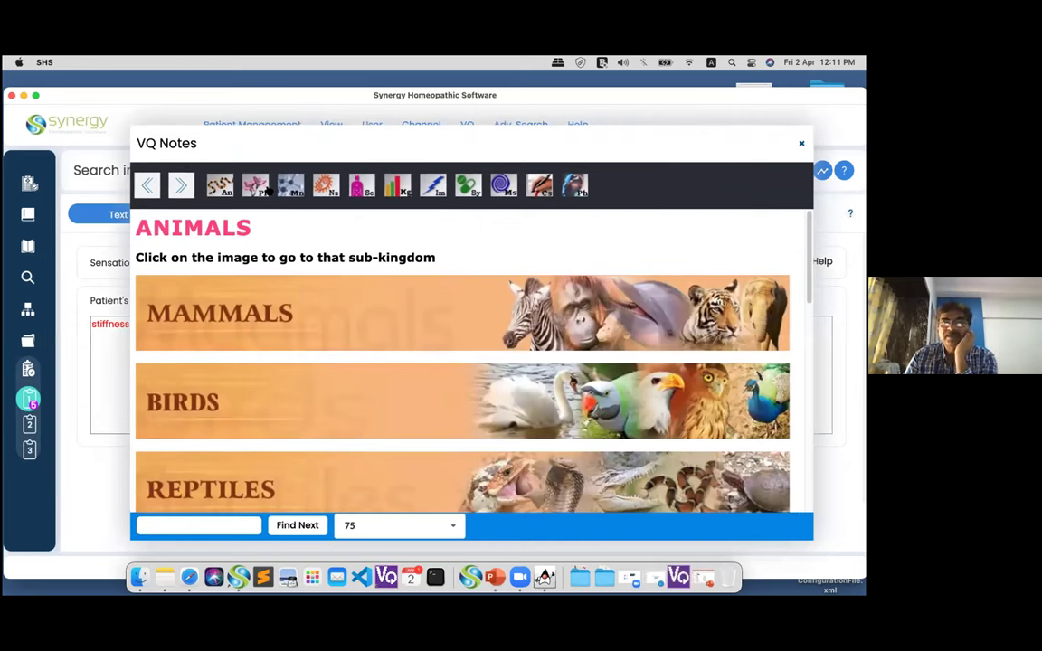
# Open the Mammals notes and examine the Synergy summary and the remedies listed under Order Artiodactyla, Family Bovidae
pyautogui.click(205, 312)
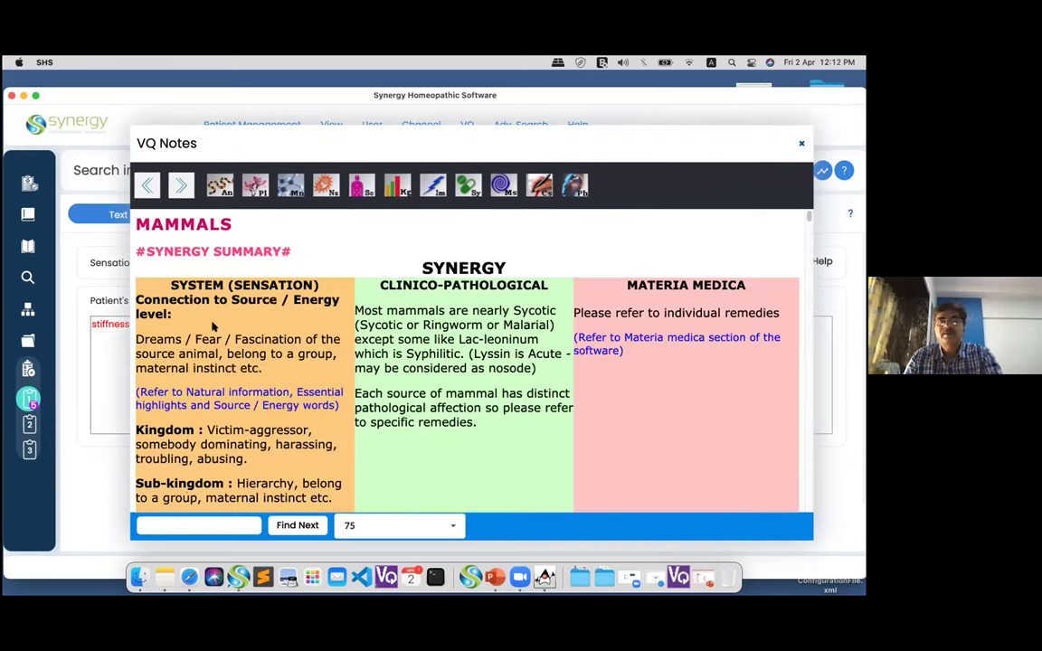
pyautogui.scroll(-5, 213, 326)
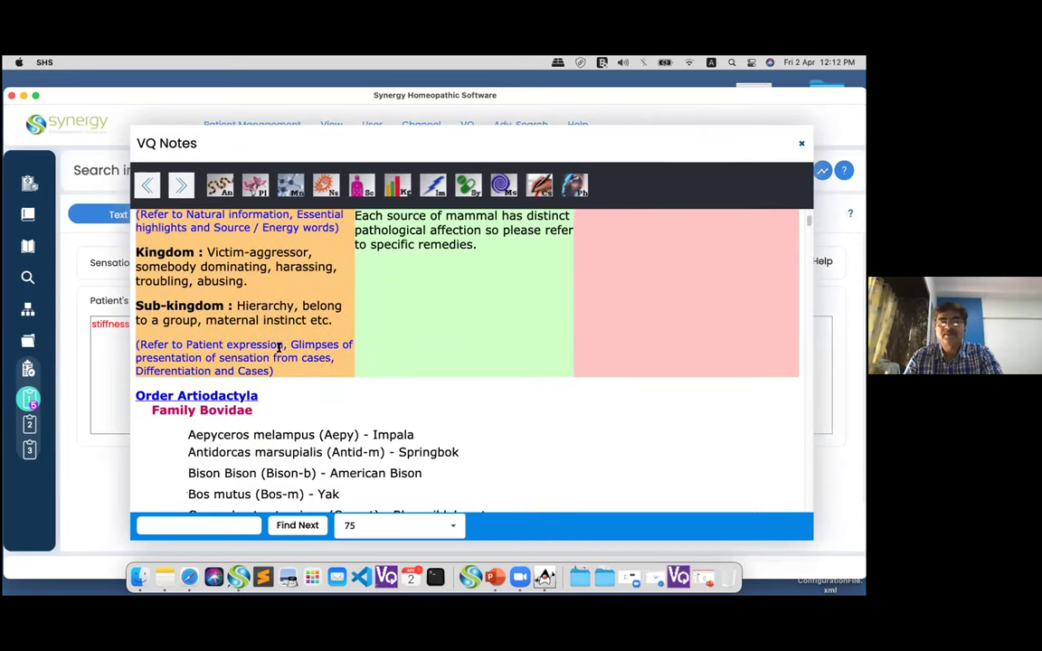
pyautogui.scroll(-4, 279, 347)
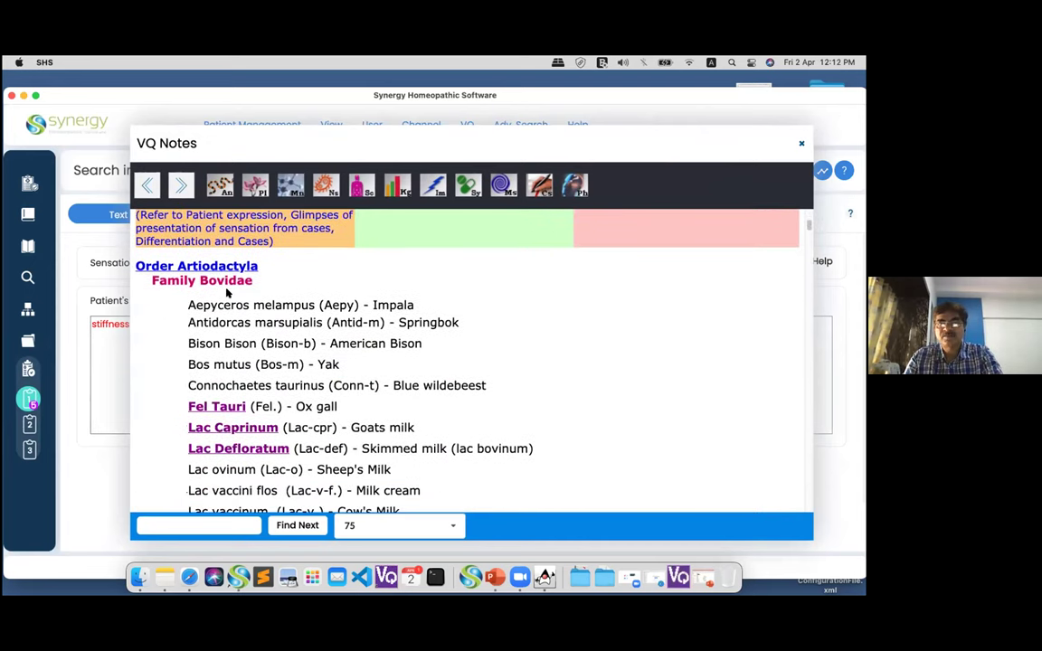
pyautogui.scroll(-1, 192, 266)
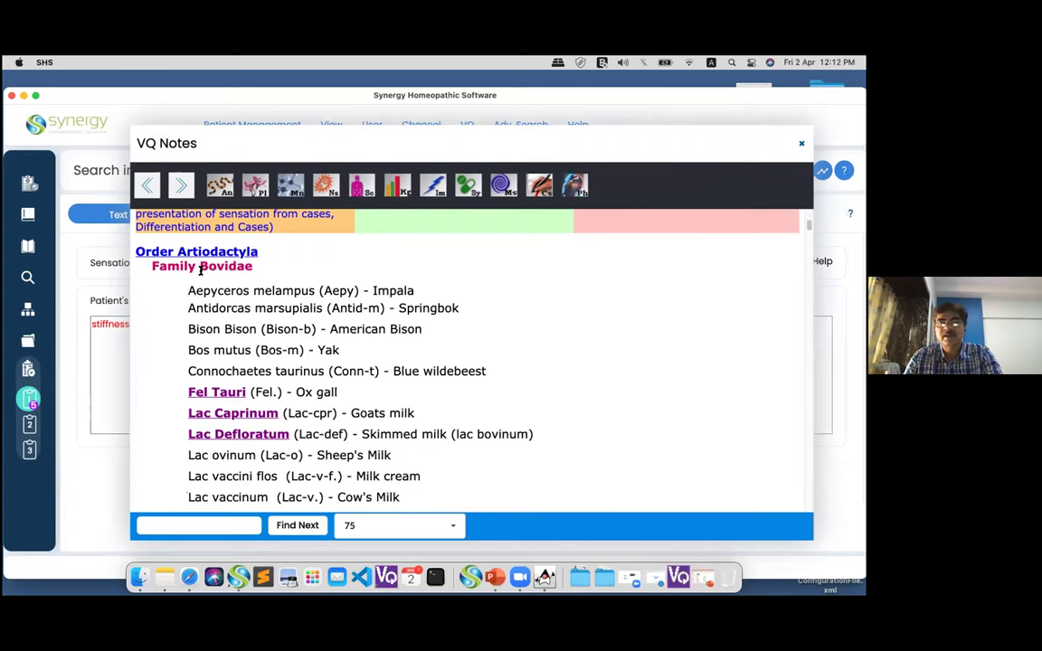
pyautogui.scroll(-3, 201, 268)
pyautogui.scroll(-2, 226, 344)
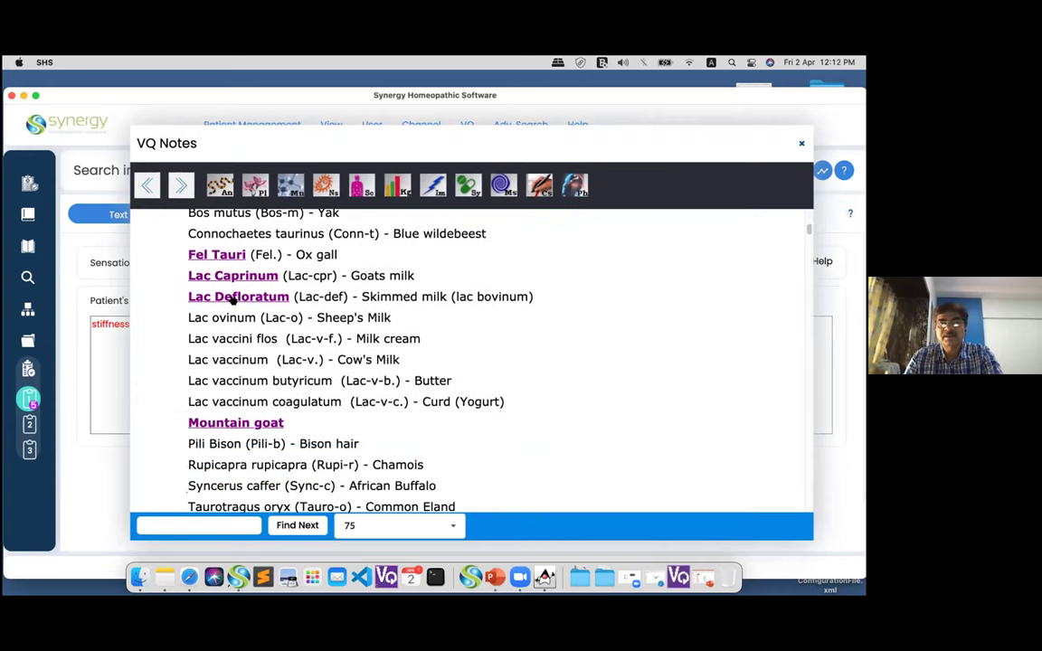
# Open the Lac Defloratum notes and review the Natural History of Cow and Essential Highlights sections
pyautogui.click(233, 298)
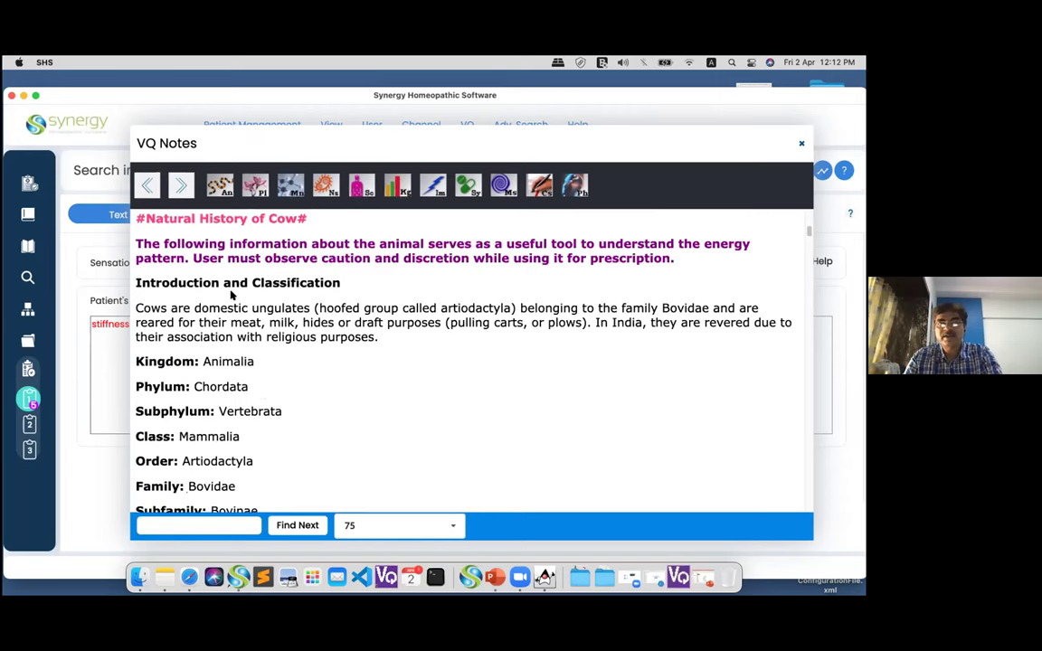
pyautogui.scroll(-1, 233, 294)
pyautogui.scroll(2, 229, 281)
pyautogui.scroll(-10, 269, 340)
pyautogui.scroll(-15, 269, 338)
pyautogui.scroll(-5, 268, 338)
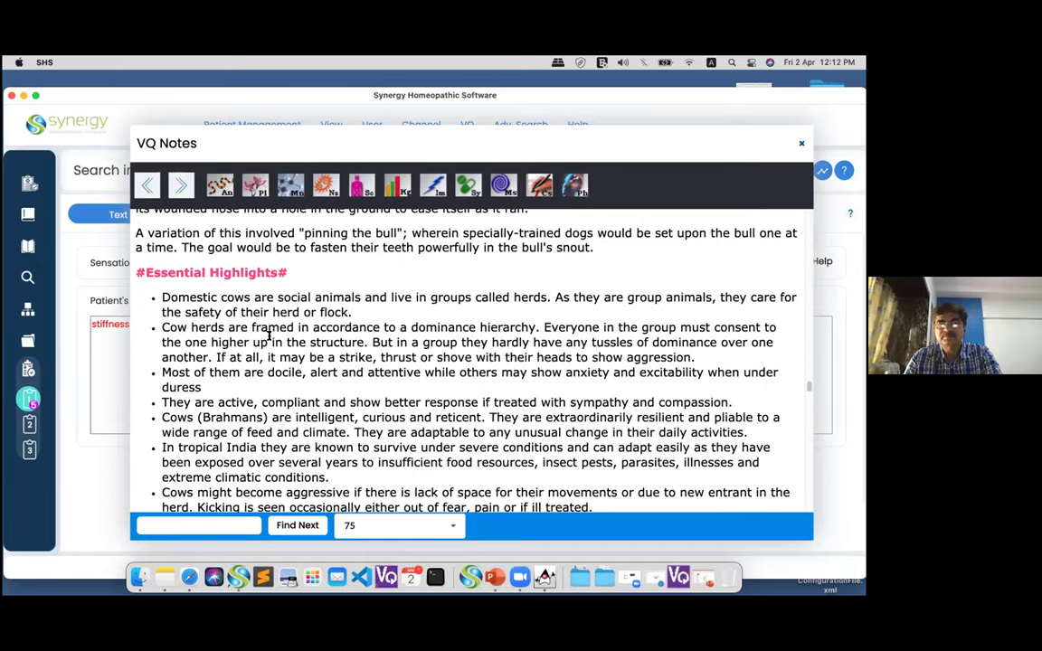
pyautogui.scroll(-5, 210, 396)
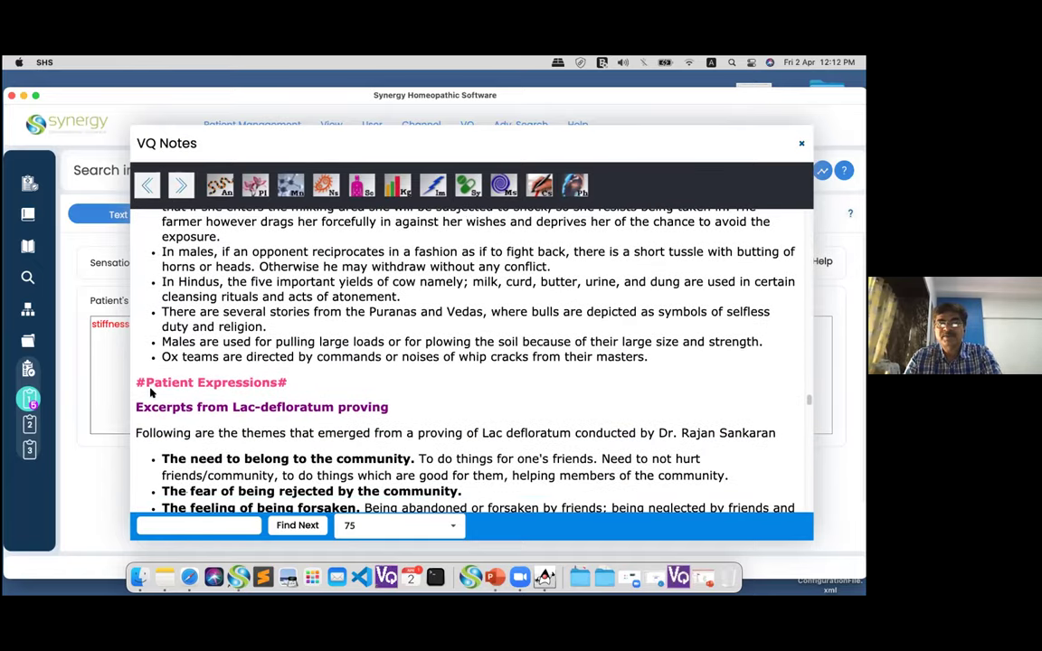
# Read the Lac Defloratum Patient Expressions, from the proving themes, dreams and rubrics through to the Proposed Understanding
pyautogui.scroll(-4, 190, 384)
pyautogui.scroll(-2, 241, 344)
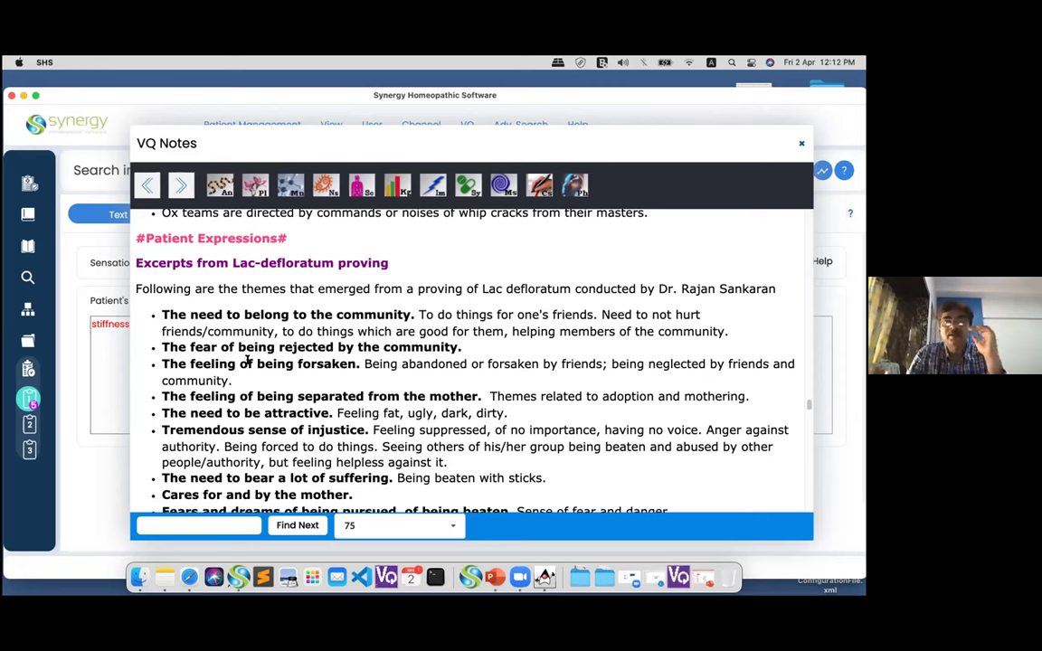
pyautogui.scroll(-5, 247, 360)
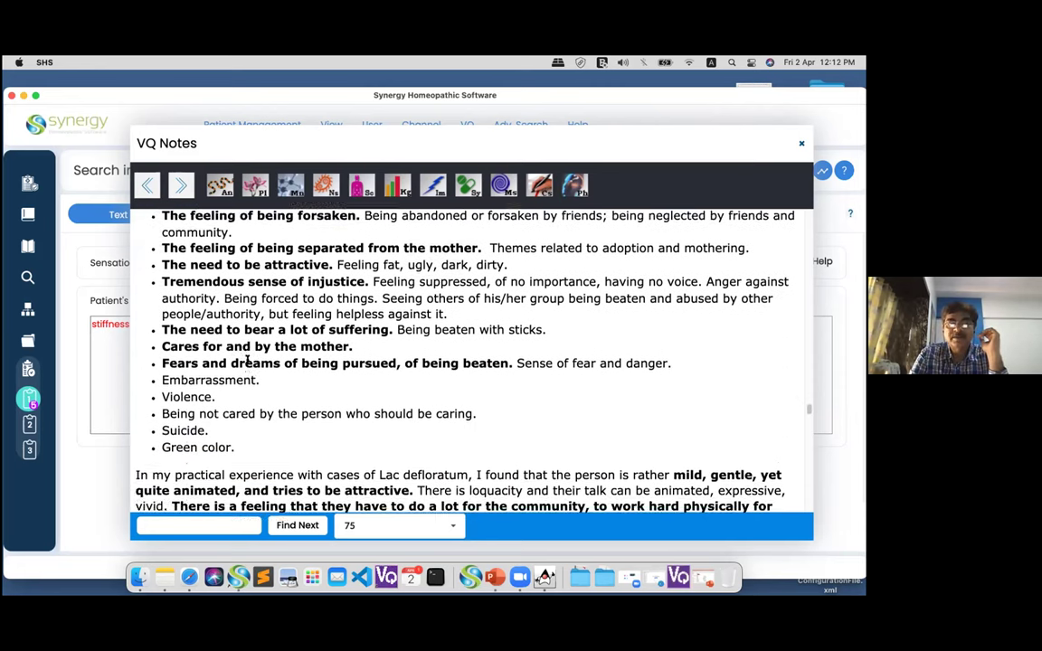
pyautogui.scroll(-8, 247, 360)
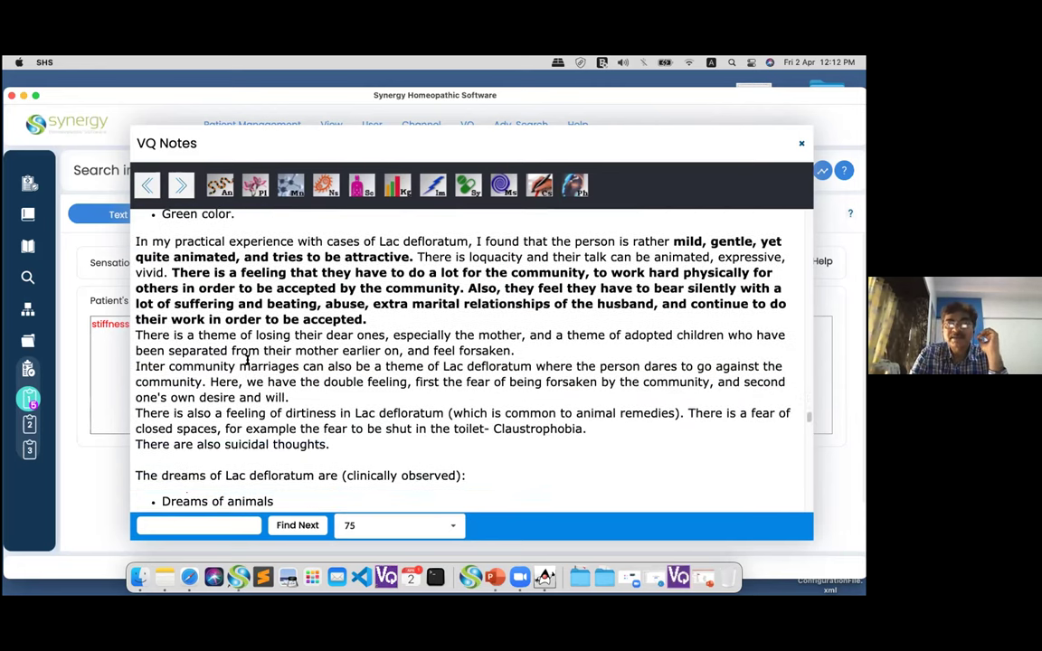
pyautogui.scroll(-5, 247, 360)
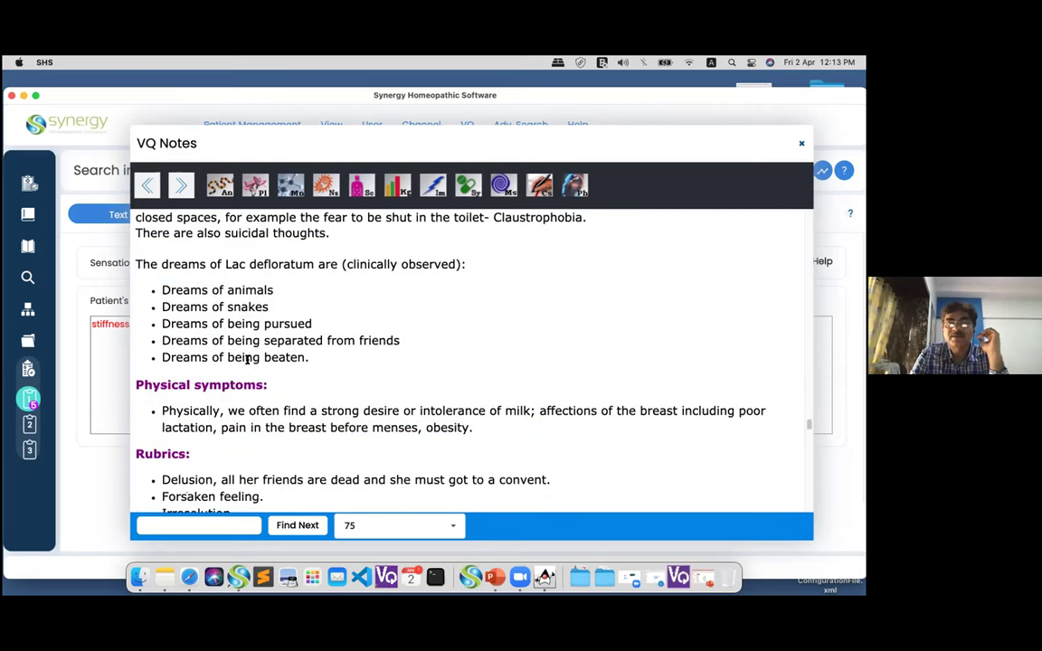
pyautogui.scroll(-5, 248, 360)
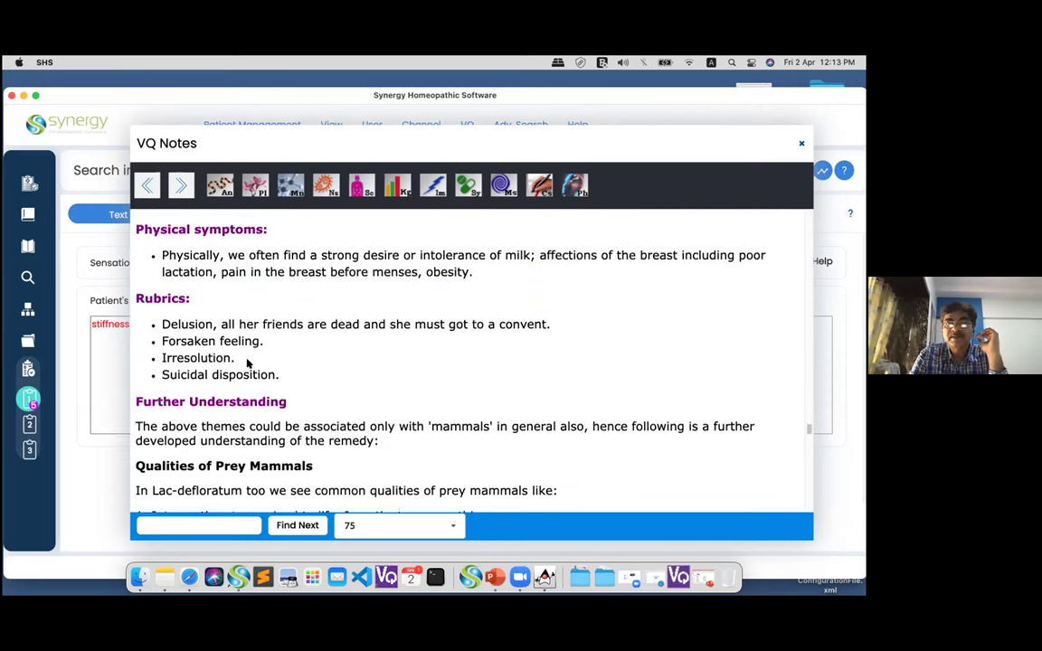
pyautogui.scroll(-7, 247, 360)
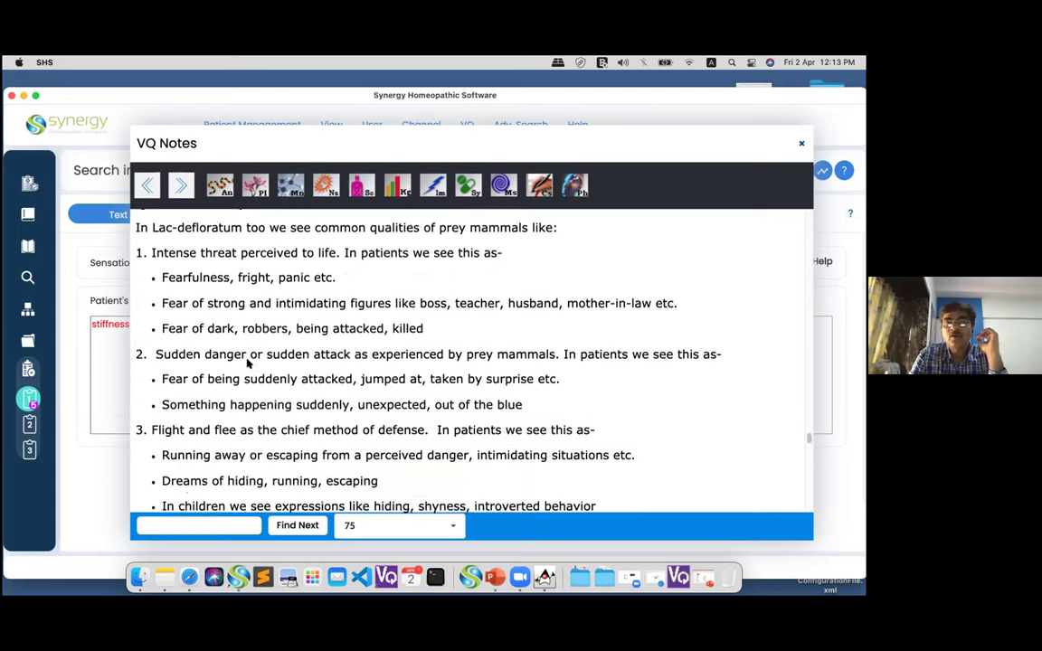
pyautogui.scroll(-6, 247, 363)
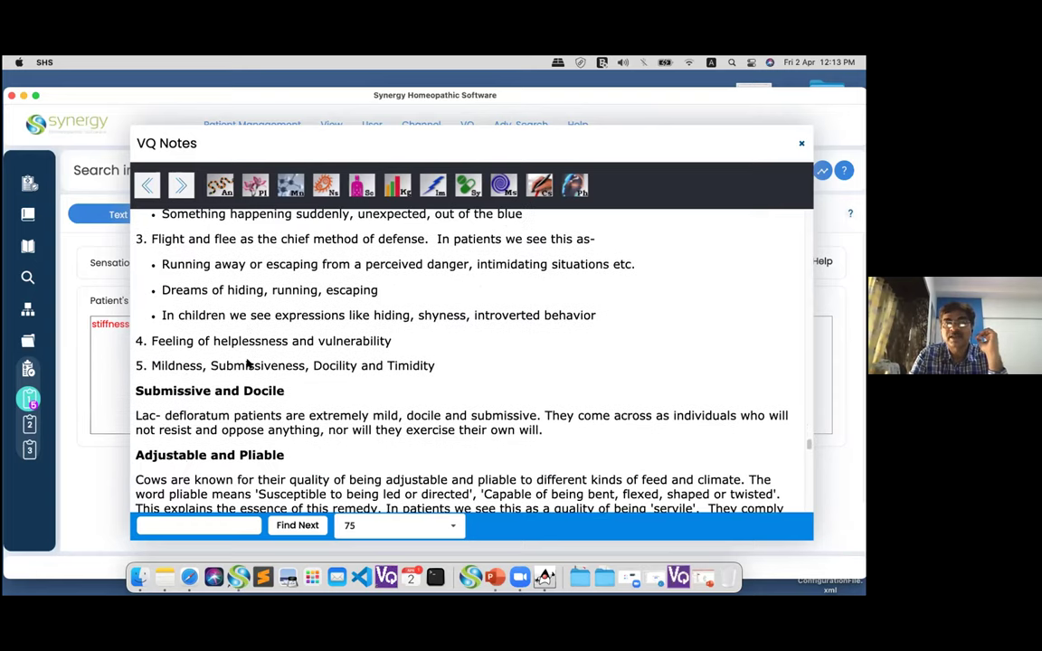
pyautogui.scroll(-7, 247, 362)
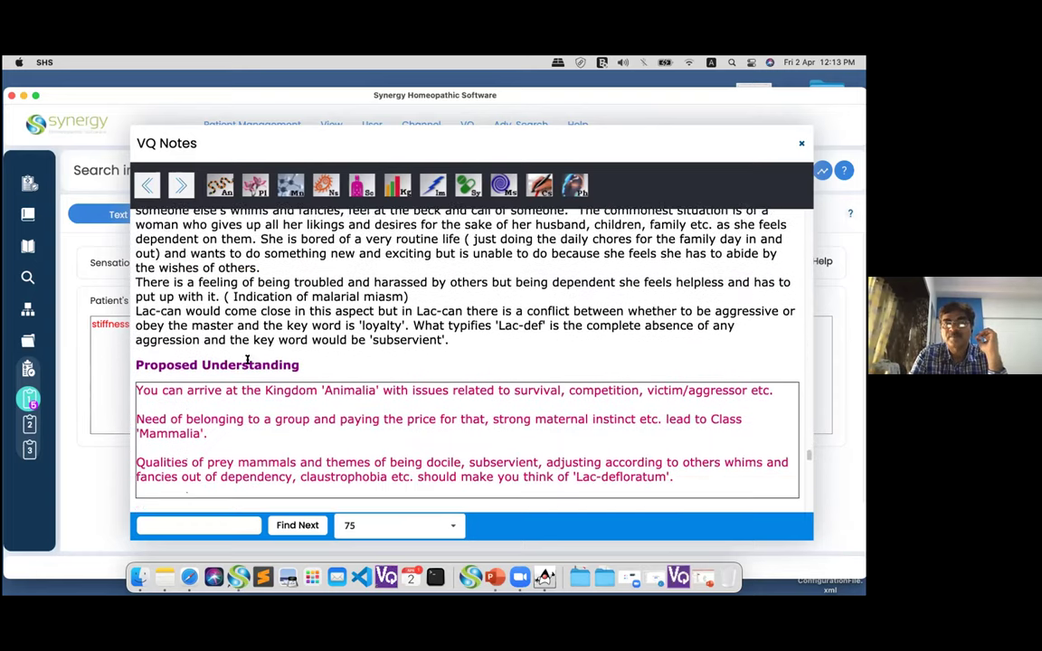
# Review the Miasm, Differentiation and Key/Source Words sections of the Lac Defloratum notes
pyautogui.scroll(-6, 247, 360)
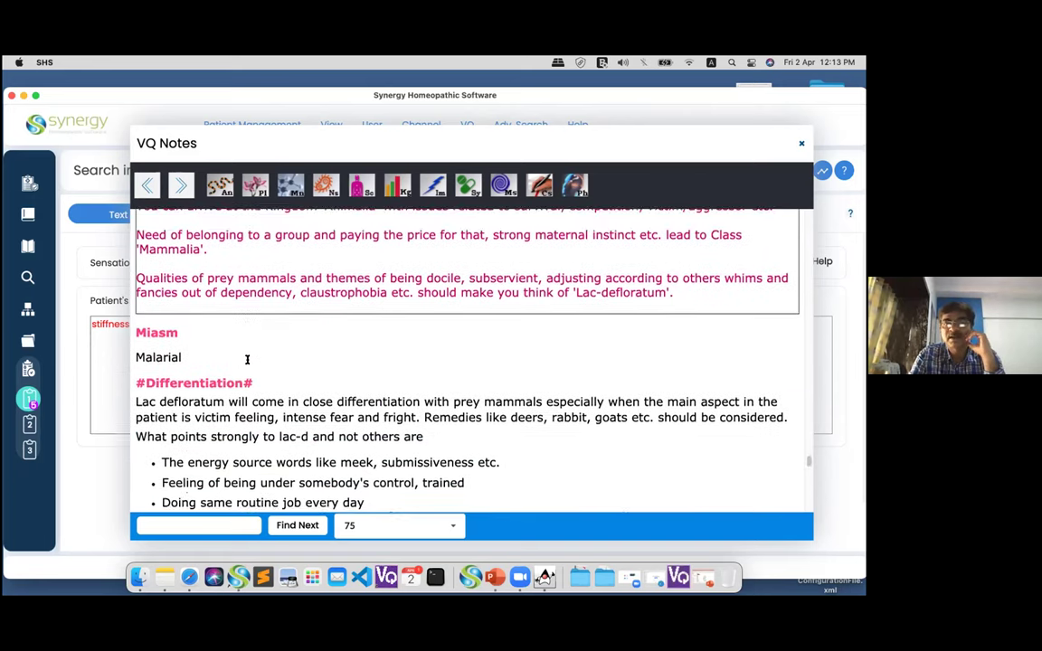
pyautogui.scroll(-6, 247, 362)
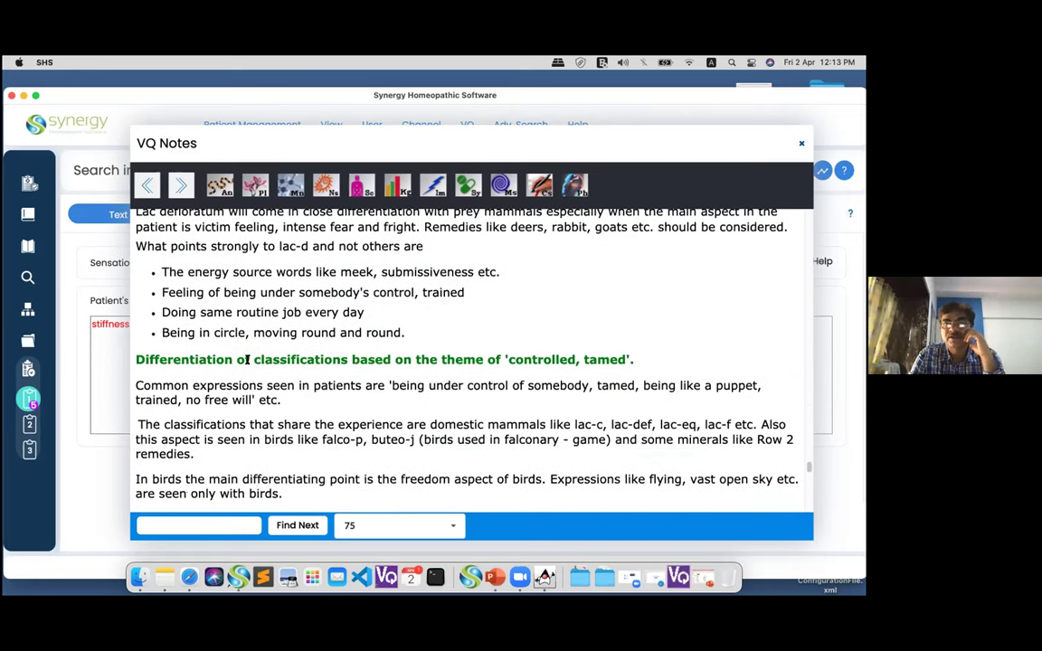
pyautogui.scroll(-7, 247, 363)
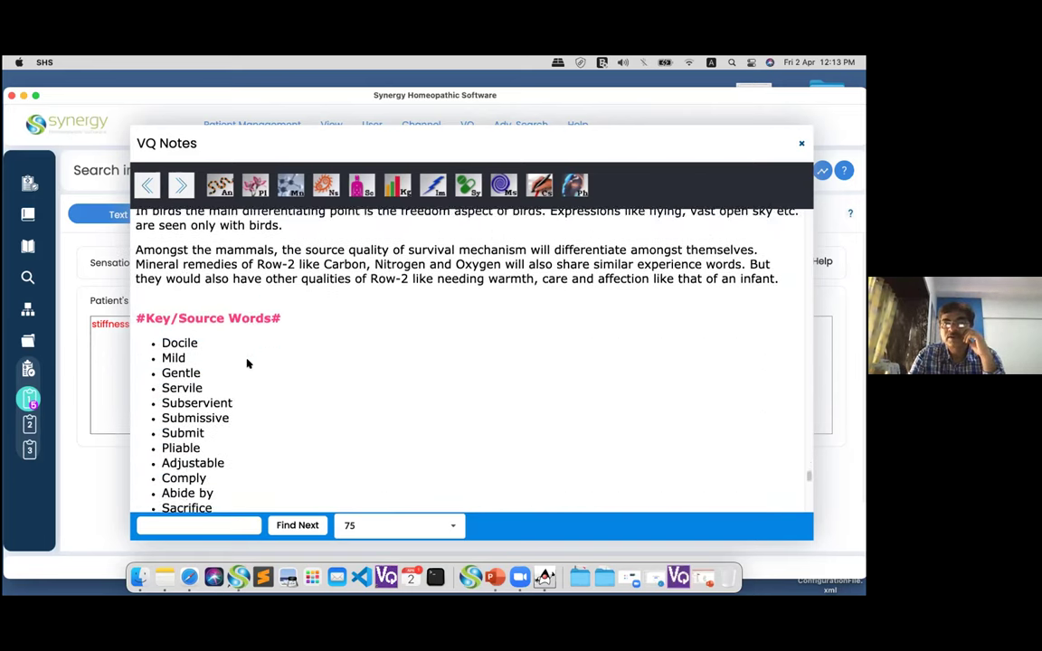
pyautogui.scroll(-2, 247, 363)
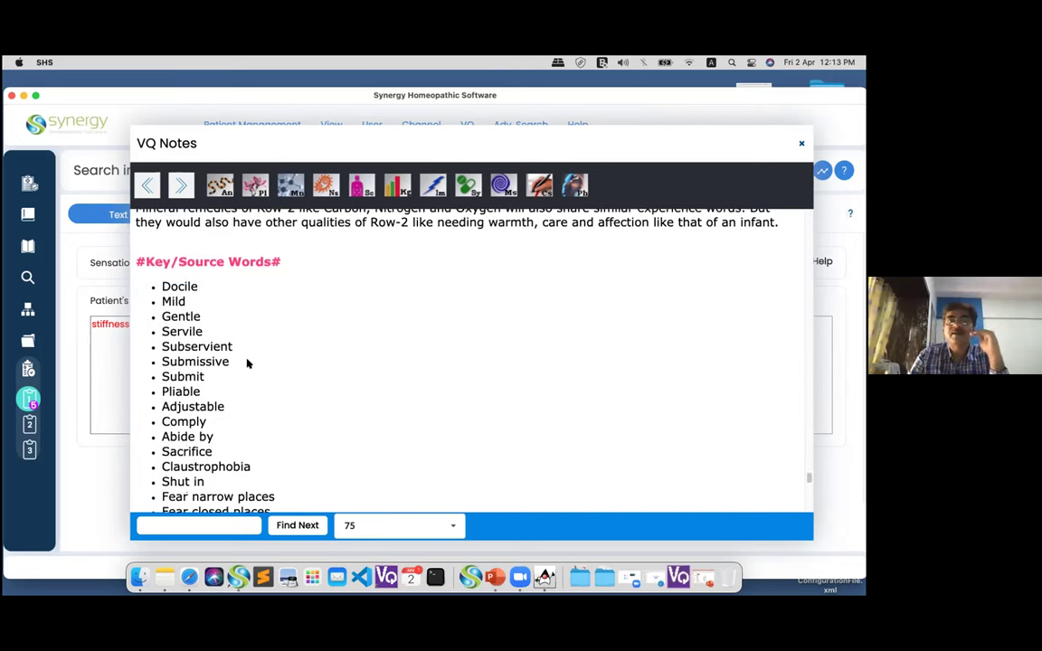
# Return to the animal sub-kingdoms, open the Insecta notes and examine the remedies listed by order and family
pyautogui.click(224, 194)
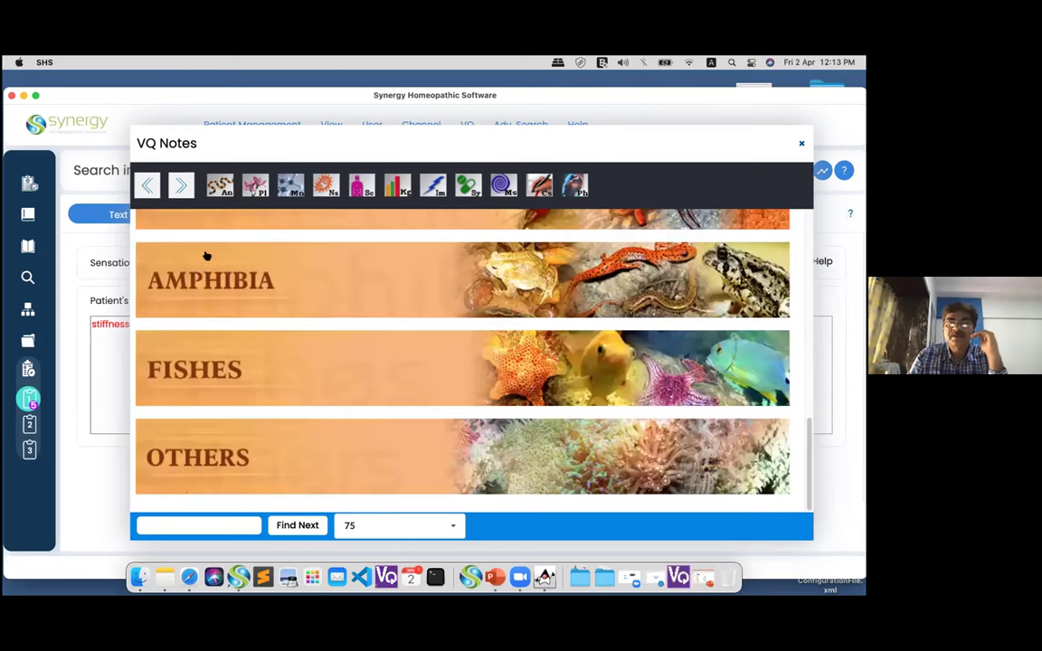
pyautogui.scroll(5, 212, 394)
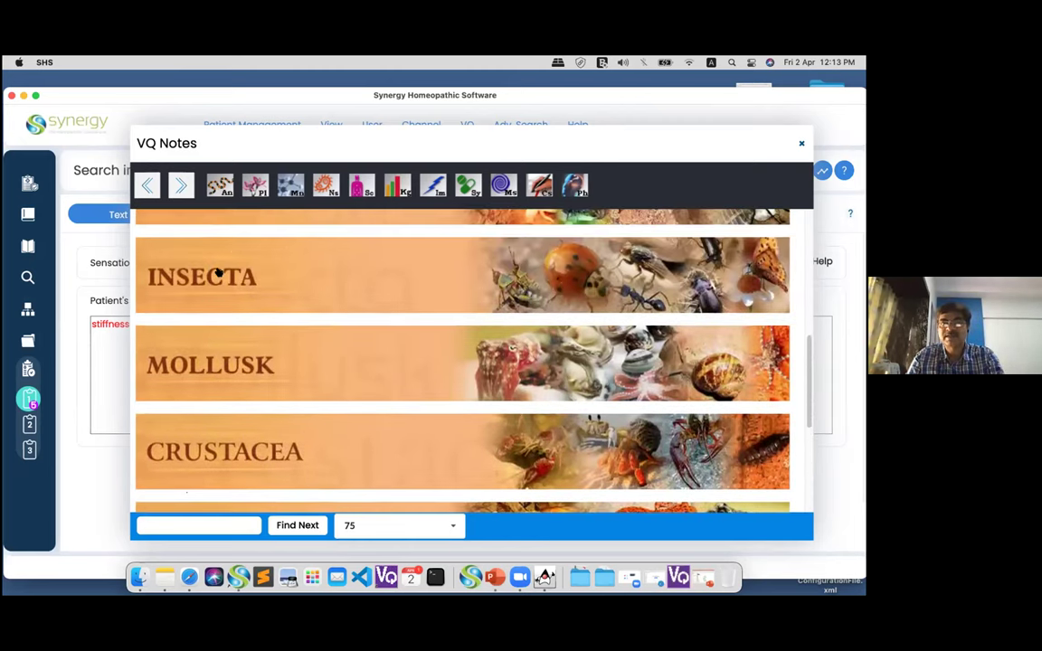
pyautogui.click(218, 275)
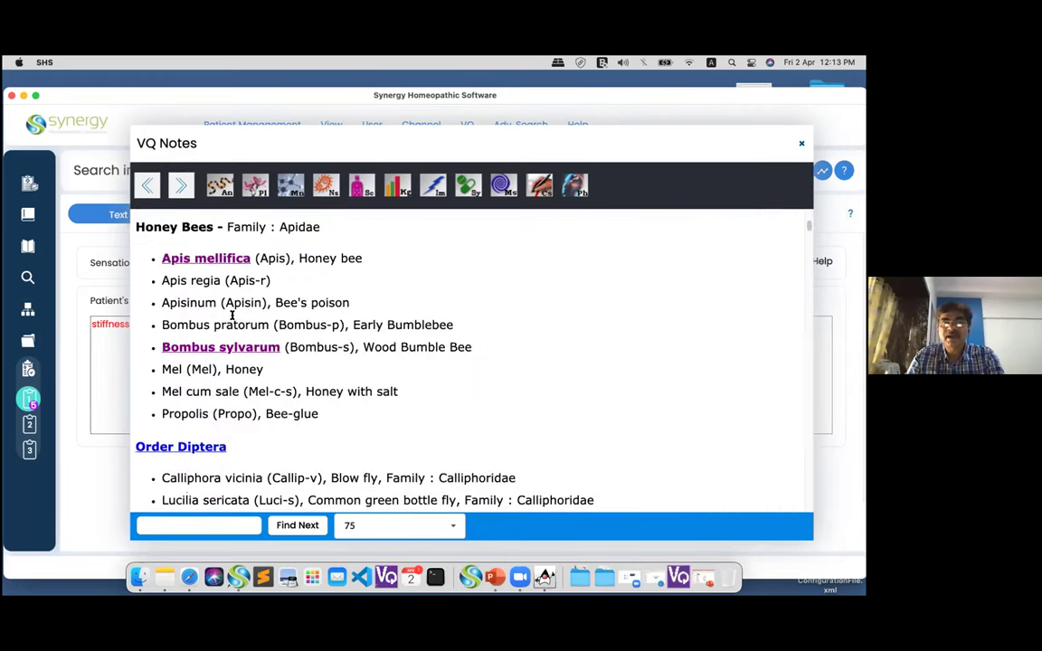
pyautogui.scroll(-3, 214, 299)
pyautogui.scroll(-10, 214, 294)
pyautogui.scroll(-6, 218, 326)
pyautogui.scroll(-6, 218, 341)
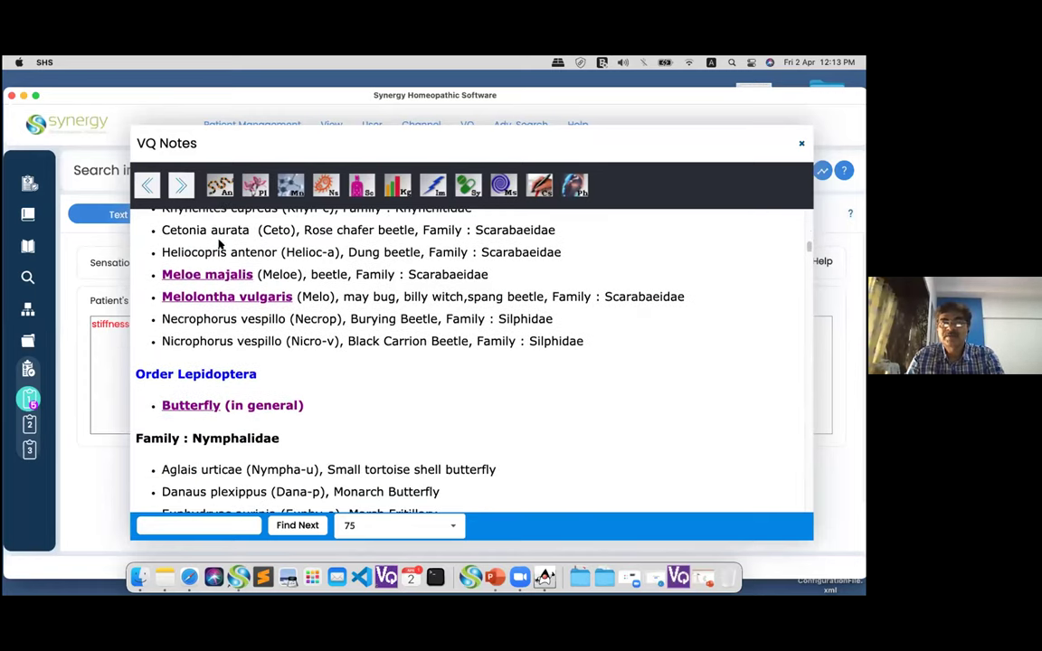
pyautogui.scroll(-8, 233, 294)
pyautogui.scroll(-13, 248, 344)
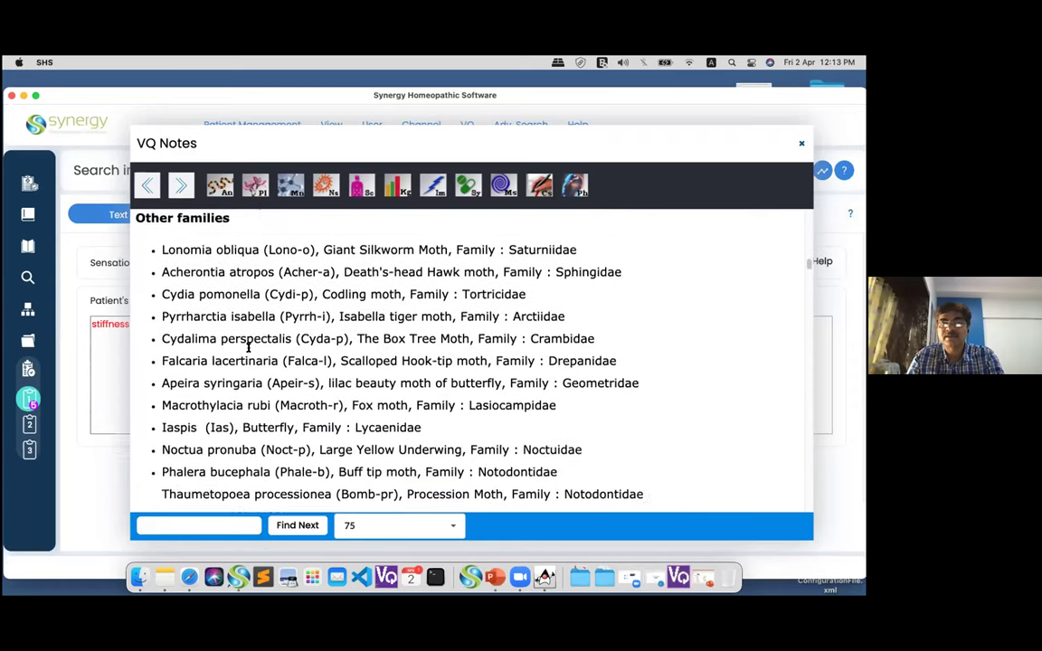
pyautogui.scroll(-1, 248, 344)
# Go back to the animal sub-kingdoms and open the Birds notes to view their sensation summary
pyautogui.click(220, 187)
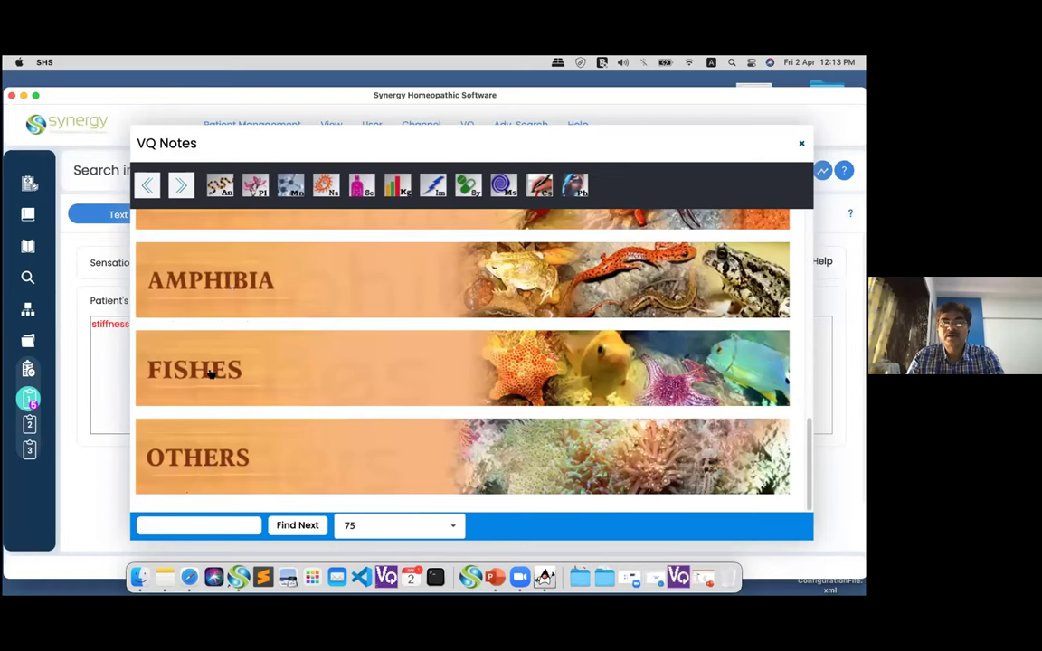
pyautogui.scroll(8, 210, 373)
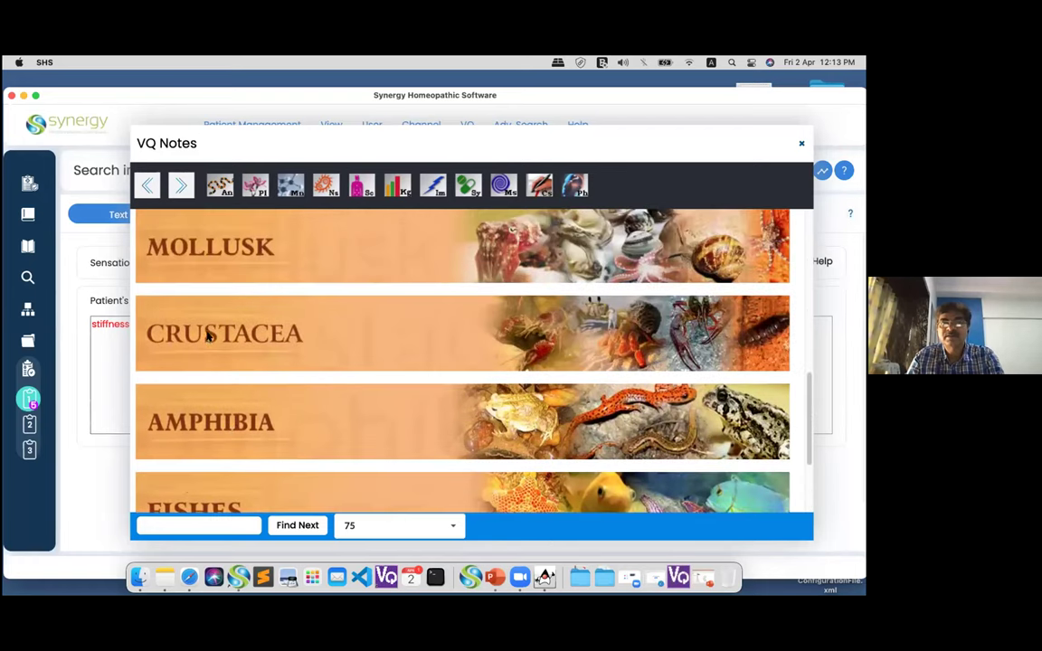
pyautogui.scroll(8, 209, 308)
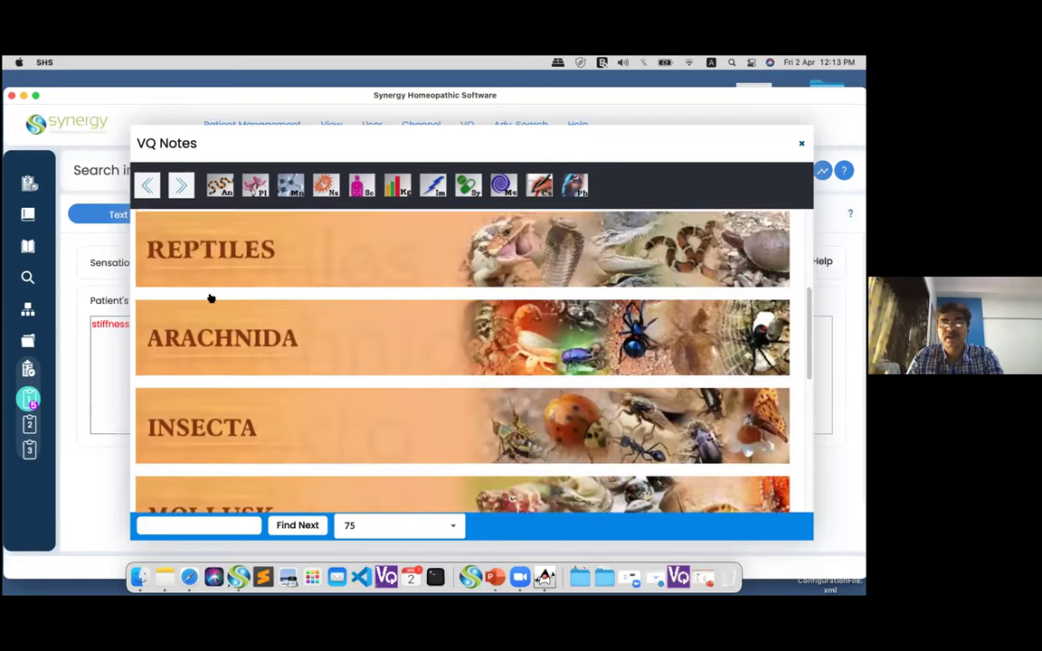
pyautogui.click(196, 273)
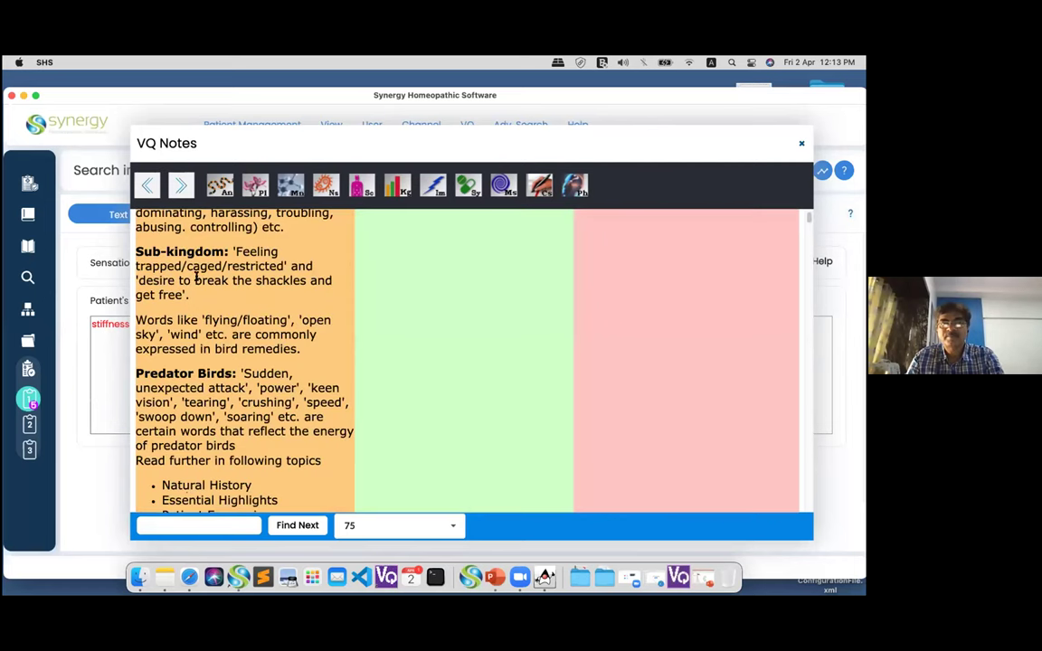
# Examine the Birds notes, from the sub-kingdom summary through the proved and available remedies listed by order to Passeriformes
pyautogui.scroll(-7, 289, 322)
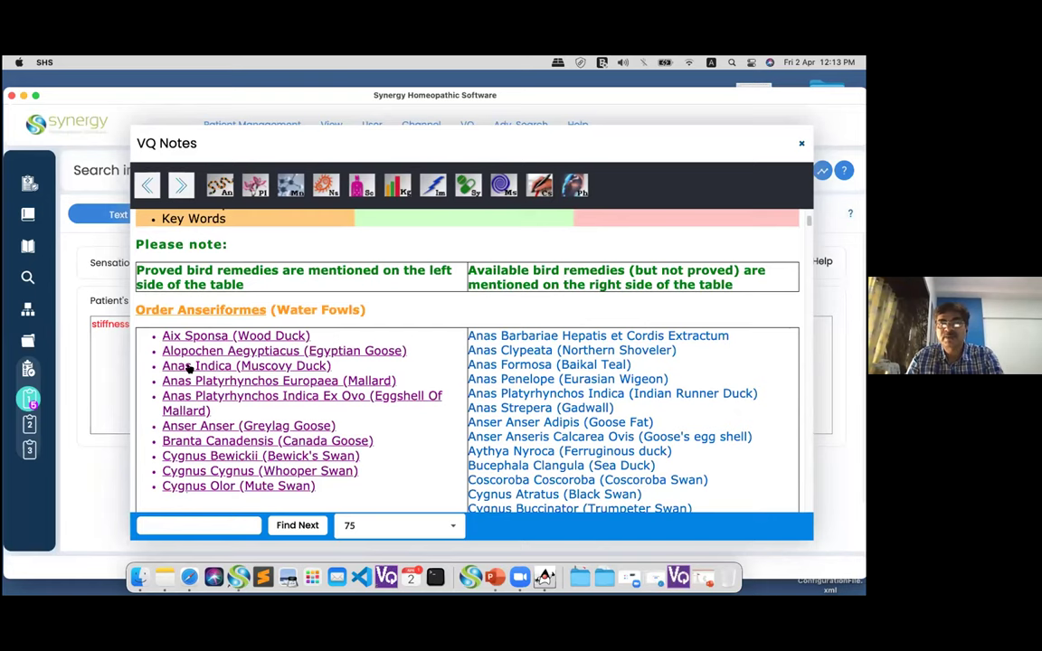
pyautogui.scroll(-3, 192, 407)
pyautogui.scroll(-8, 192, 413)
pyautogui.scroll(-10, 193, 412)
pyautogui.scroll(-7, 192, 413)
pyautogui.scroll(-12, 192, 412)
pyautogui.scroll(-5, 191, 411)
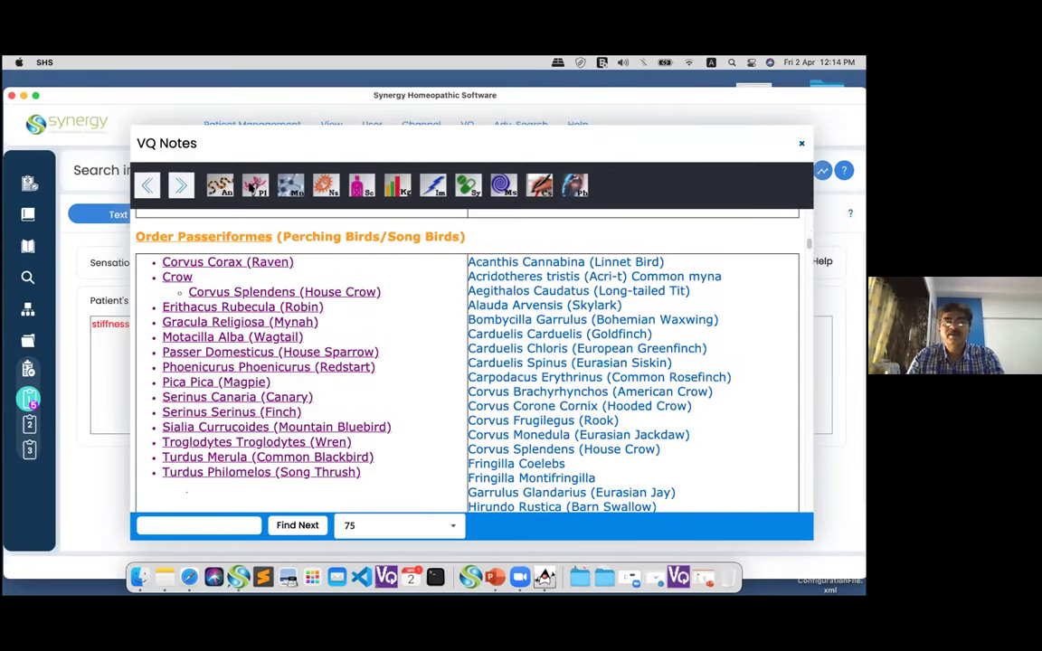
# Open the Plants notes, choose the plant families with additions from other homoeopaths, and view the Anacardiaceae family summary
pyautogui.click(254, 185)
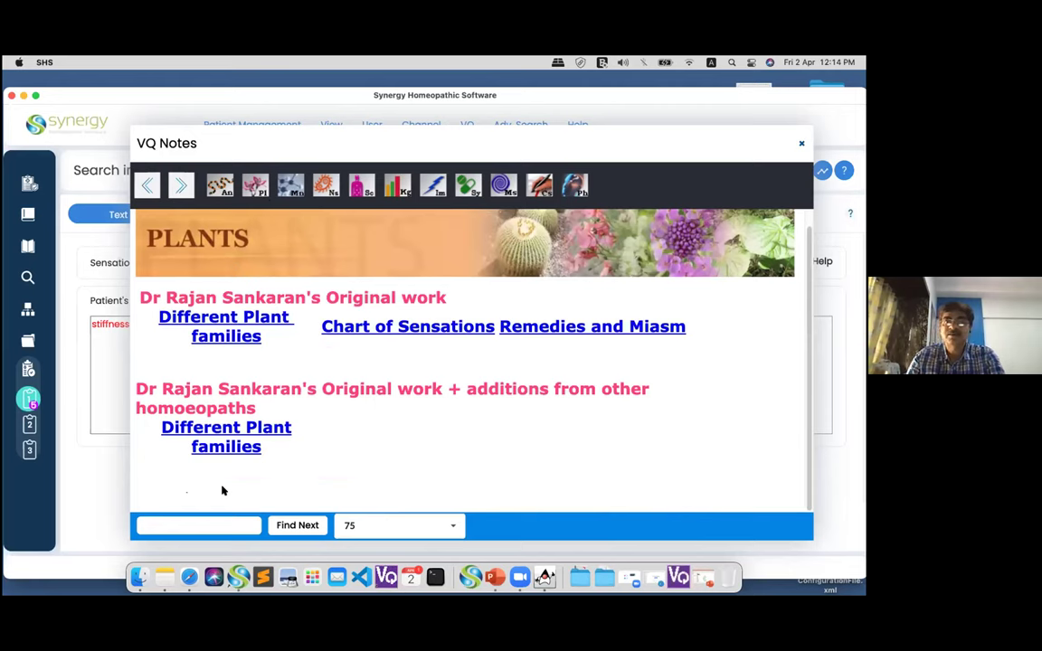
pyautogui.click(228, 439)
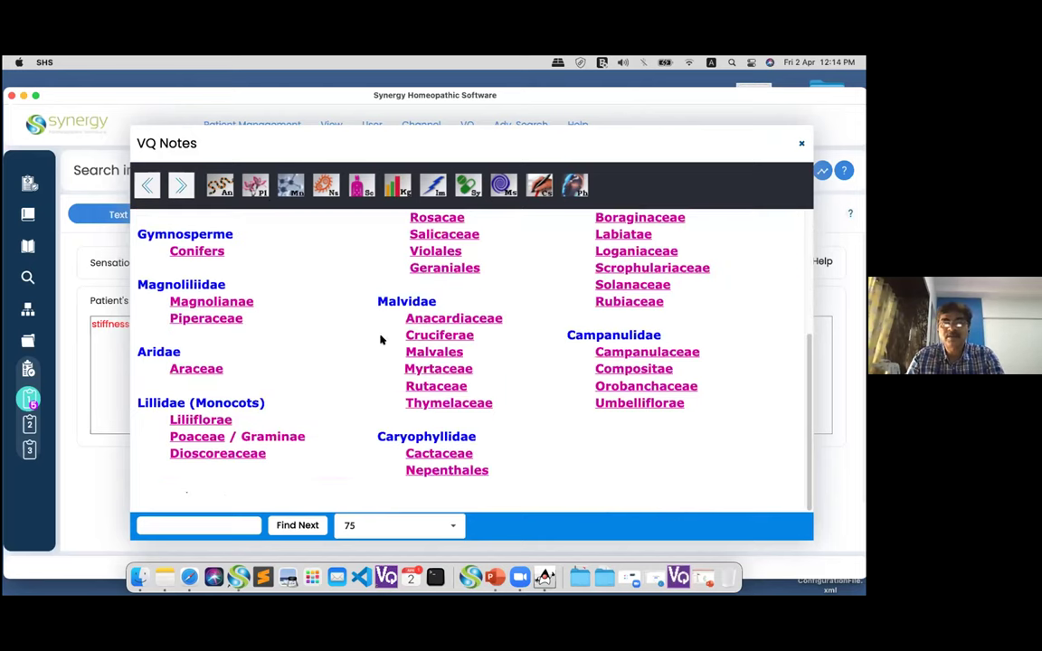
pyautogui.click(429, 318)
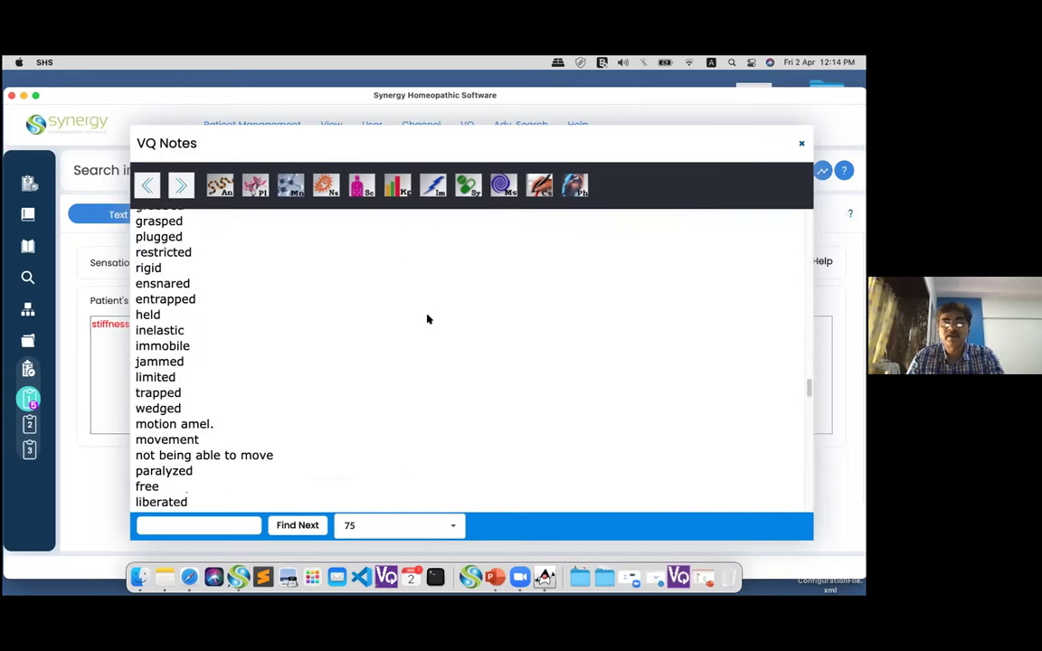
pyautogui.scroll(2, 416, 324)
pyautogui.scroll(-10, 414, 325)
pyautogui.scroll(5, 415, 328)
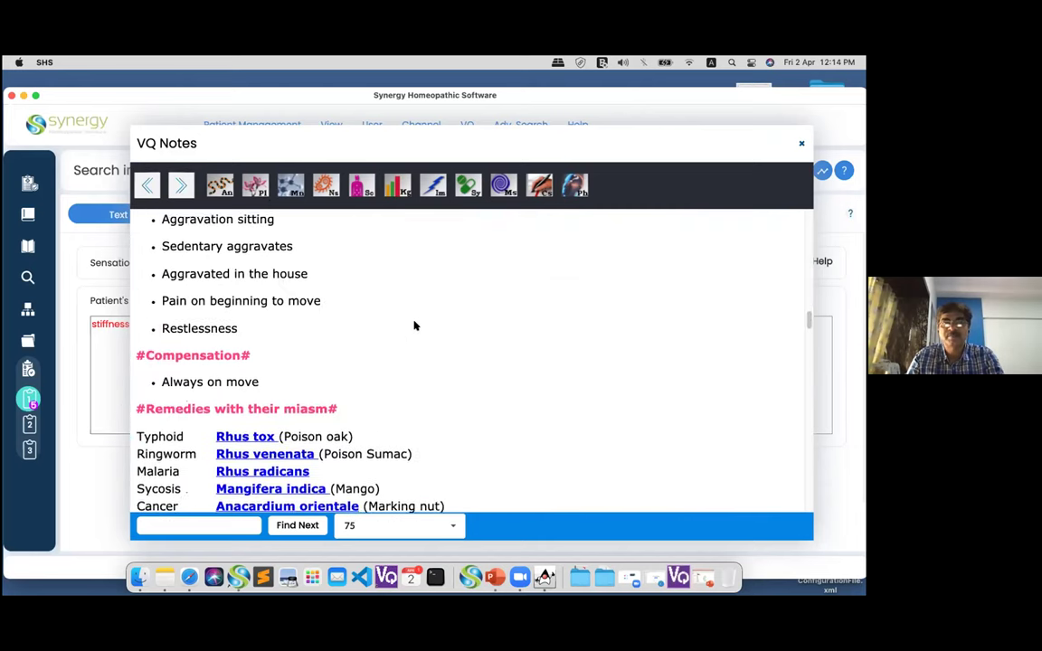
pyautogui.scroll(10, 402, 322)
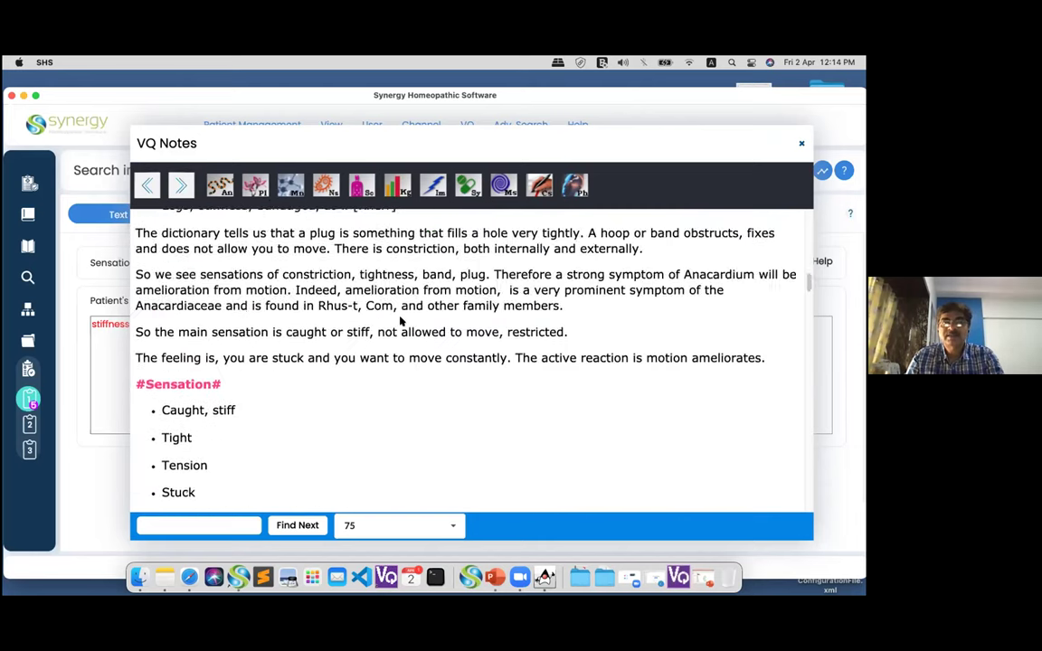
pyautogui.scroll(5, 303, 310)
pyautogui.scroll(-4, 298, 307)
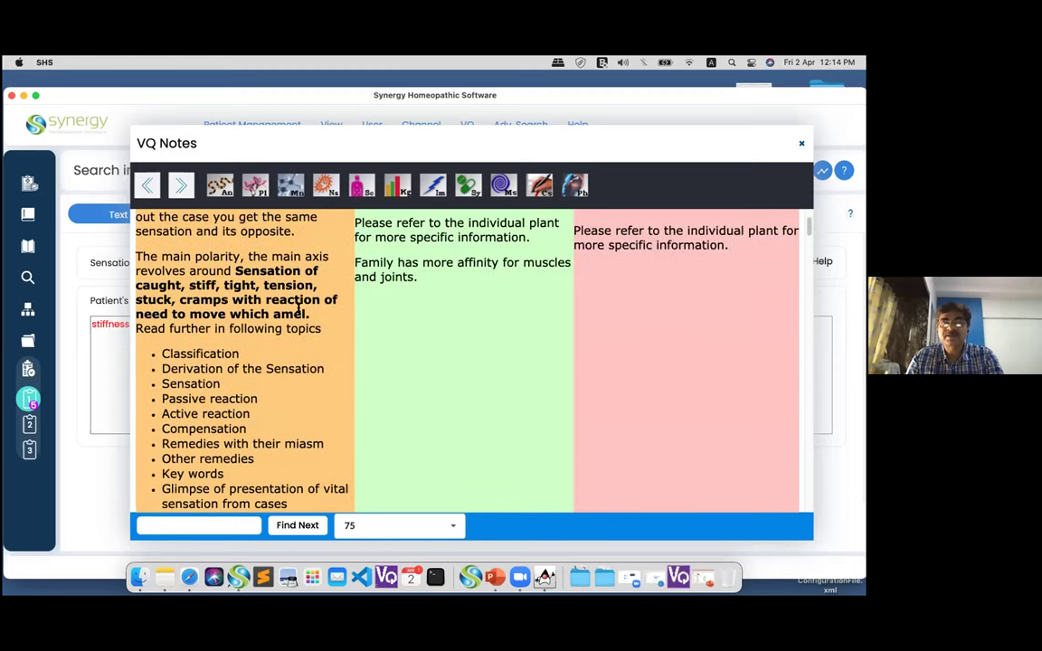
# Read the Anacardiaceae sensation, reaction and compensation sections through to the remedies with their miasm, and open the Rhus tox notes
pyautogui.scroll(-15, 298, 307)
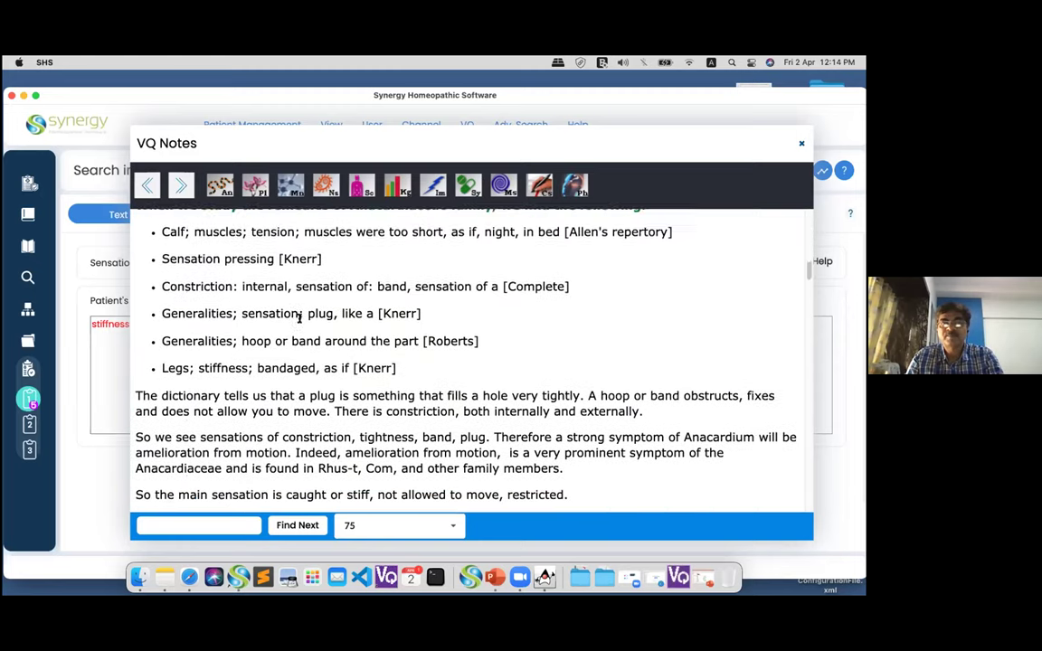
pyautogui.scroll(-3, 308, 335)
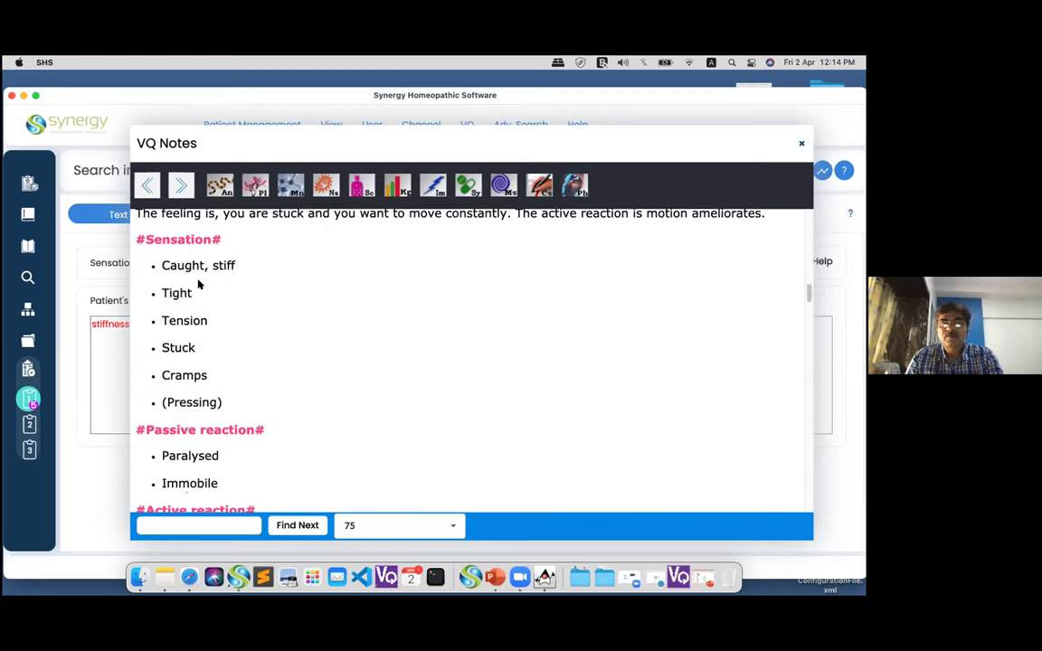
pyautogui.scroll(-9, 203, 416)
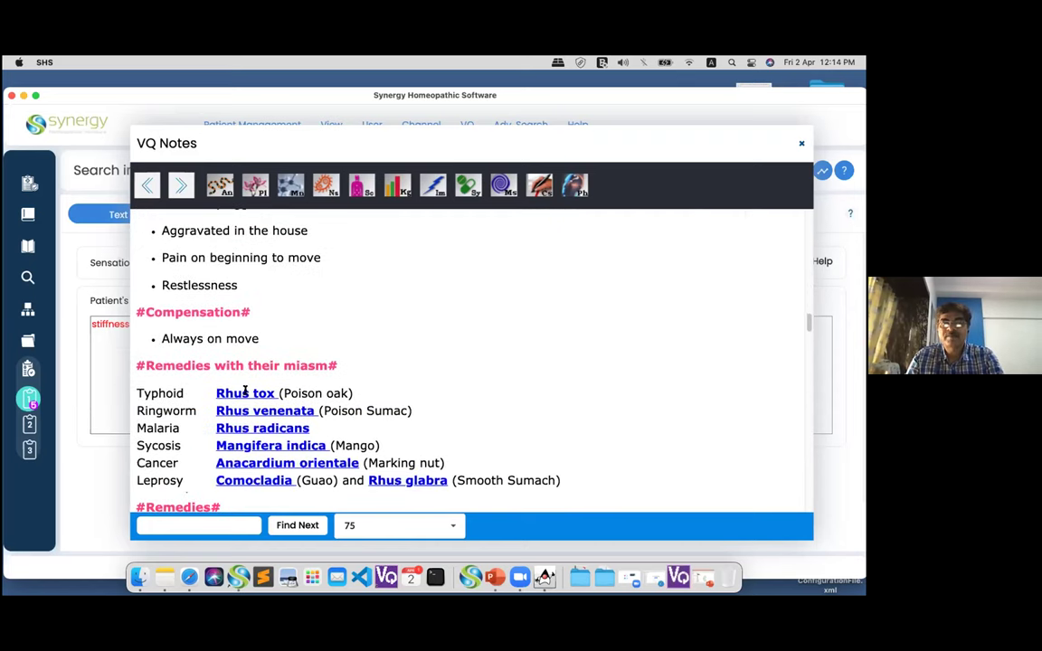
pyautogui.scroll(10, 244, 391)
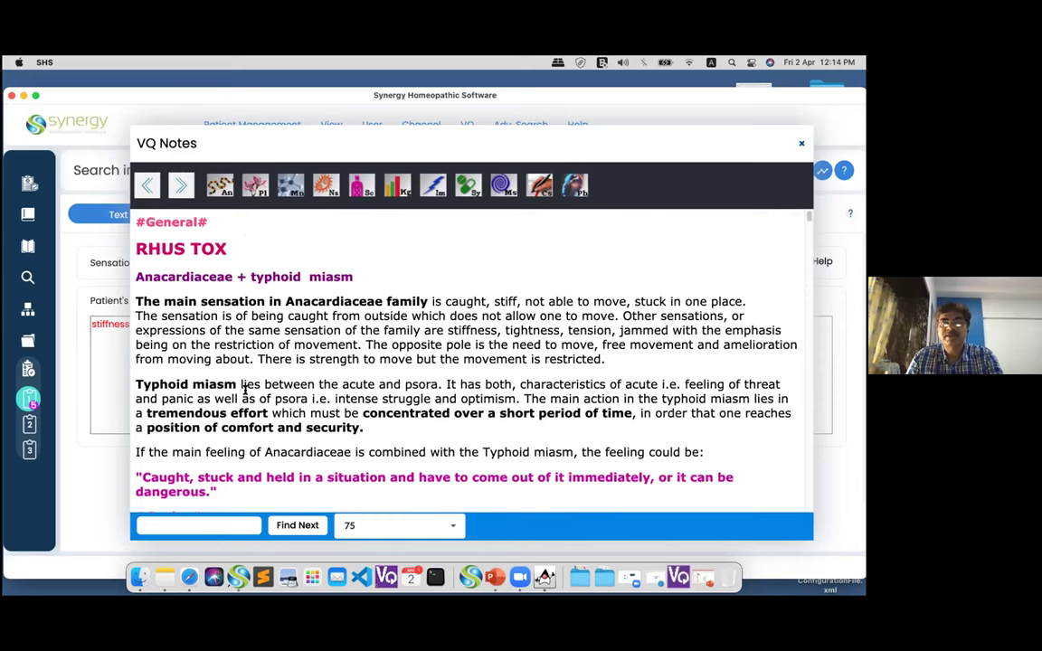
# Open the Minerals periodic table and view the notes for Row 3 and for the element Silica
pyautogui.click(256, 177)
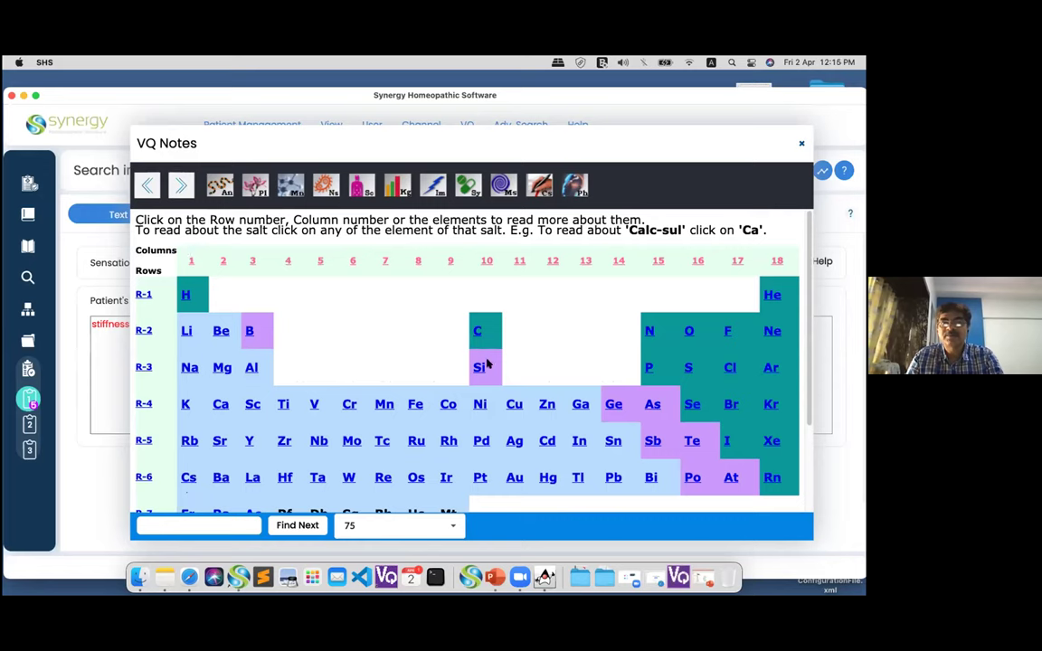
pyautogui.click(143, 367)
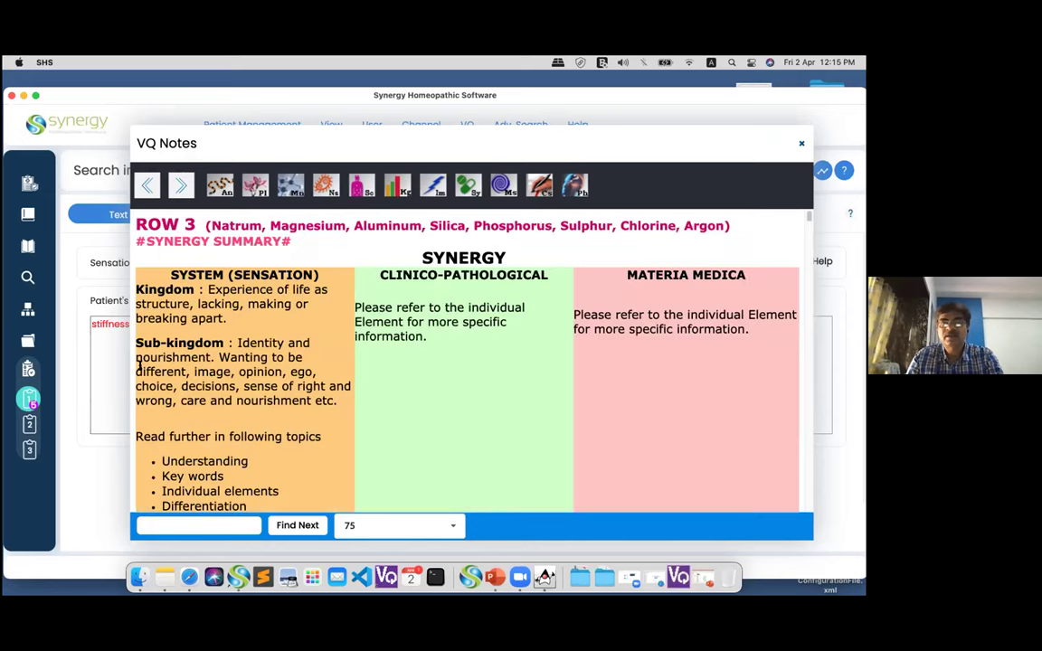
pyautogui.click(147, 185)
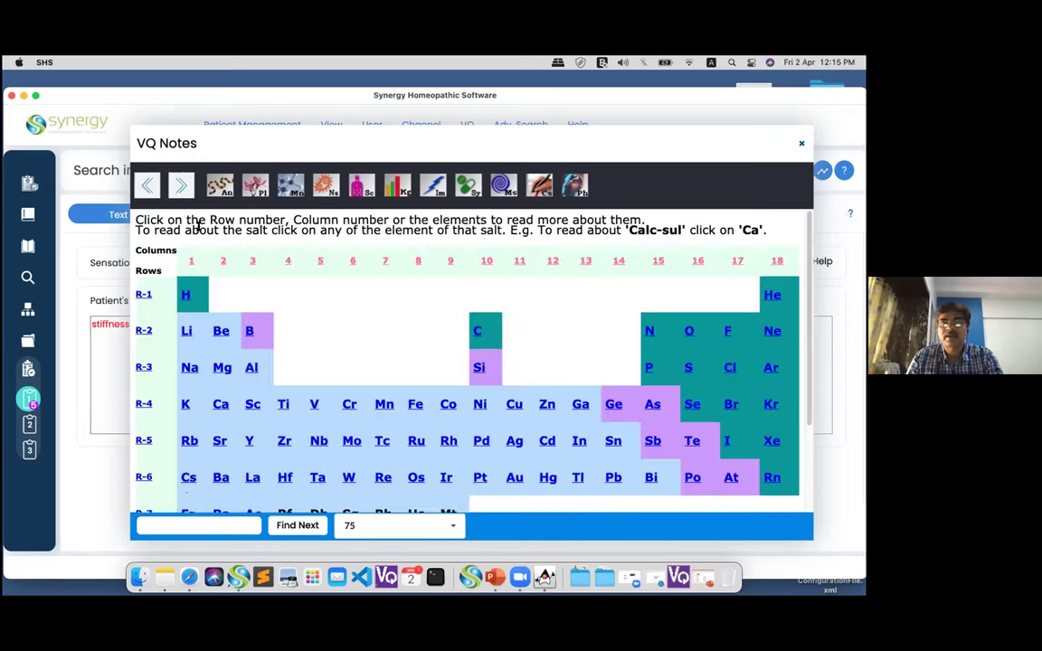
pyautogui.click(480, 369)
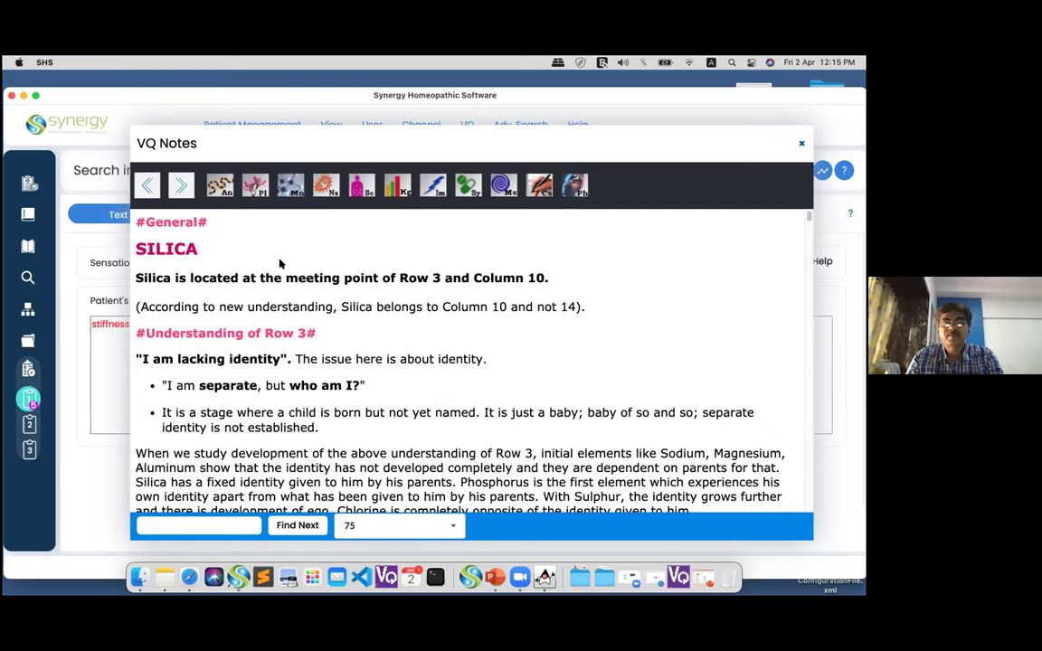
# View the general notes on Nosodes and on Sarcodes, and close VQ Notes
pyautogui.click(326, 187)
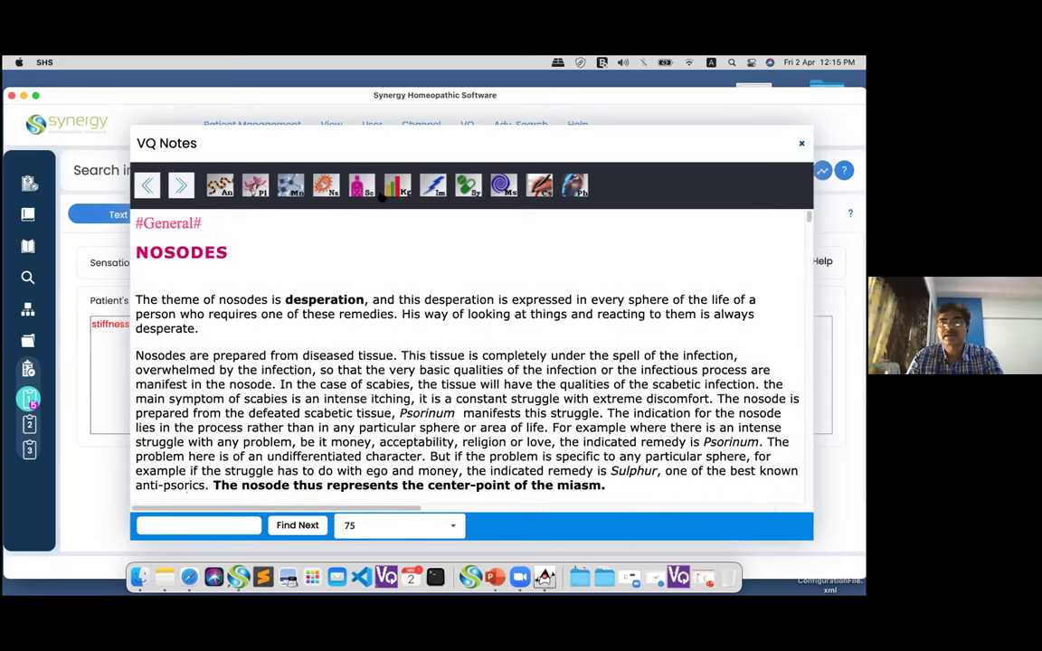
pyautogui.click(360, 186)
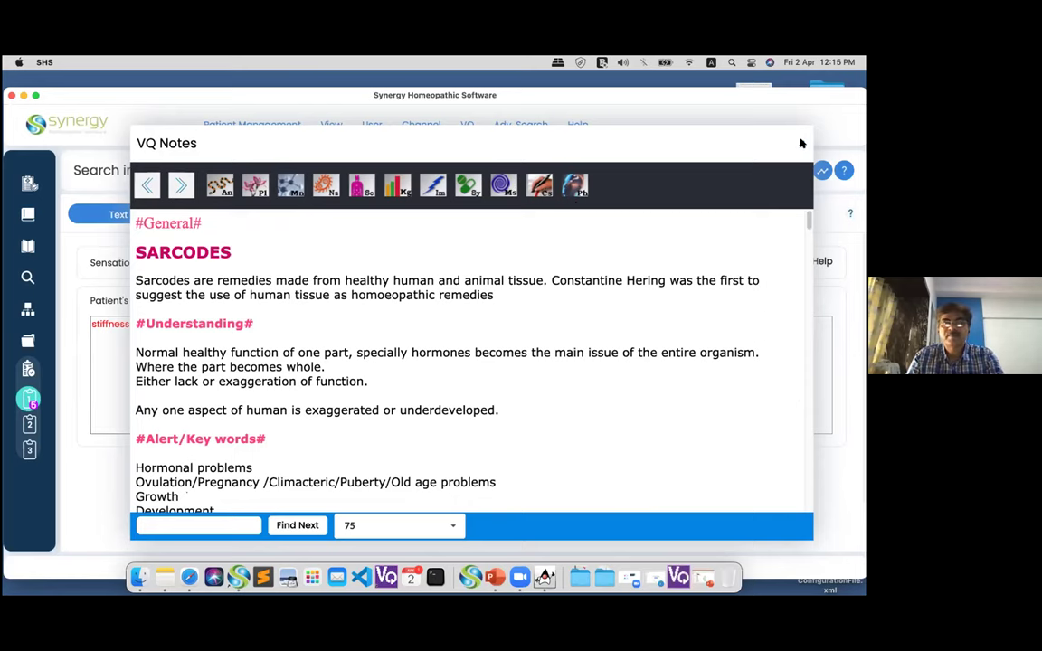
pyautogui.click(801, 144)
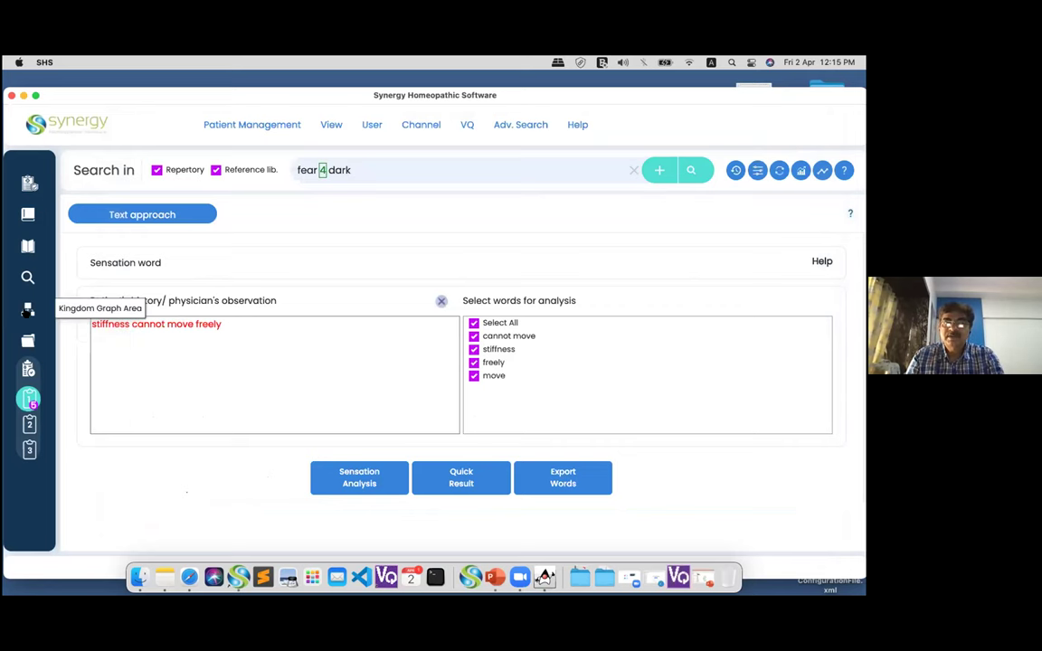
# In the kingdom graph, drill down through Plants, Cronquist Plants, Magnoliidae and Ranunculales to Ranunculaceae, and view its Clipboard 1 remedy analysis
pyautogui.click(28, 309)
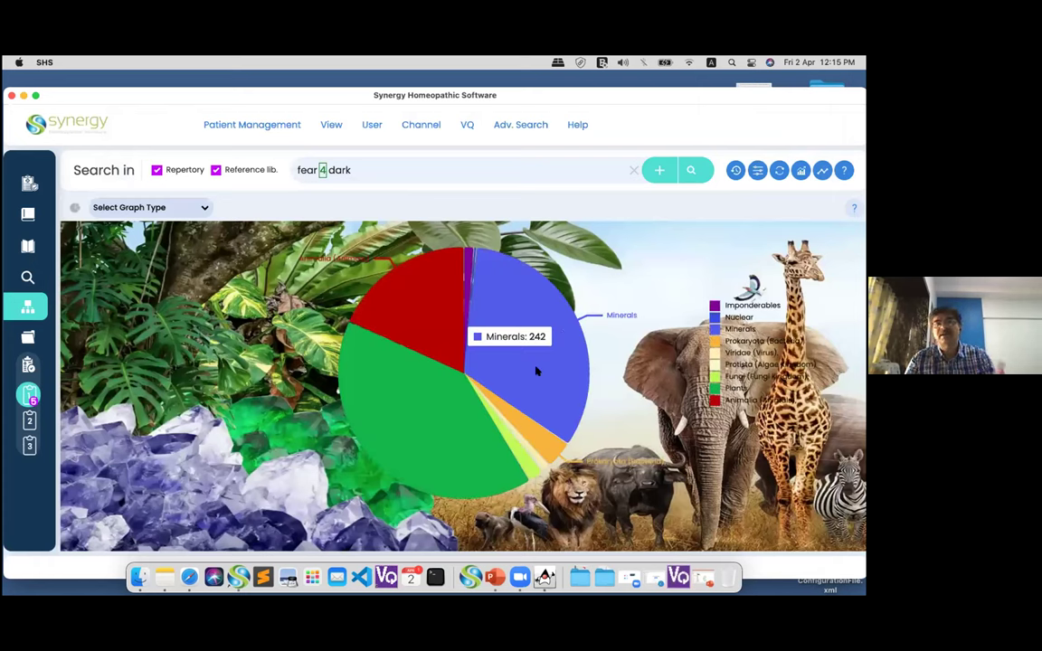
pyautogui.click(425, 393)
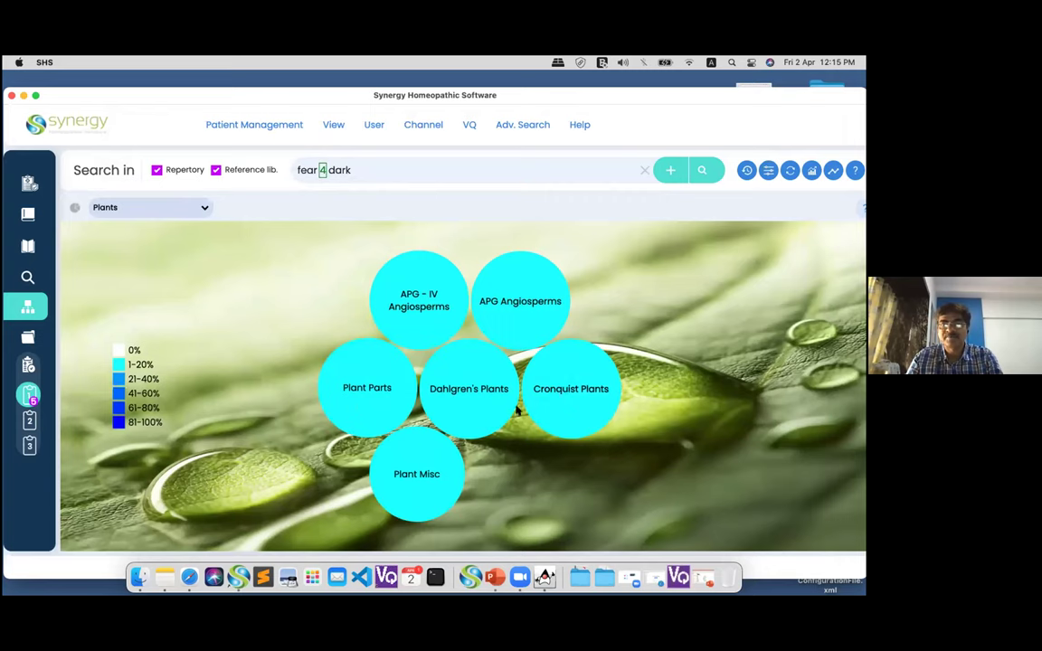
pyautogui.click(582, 388)
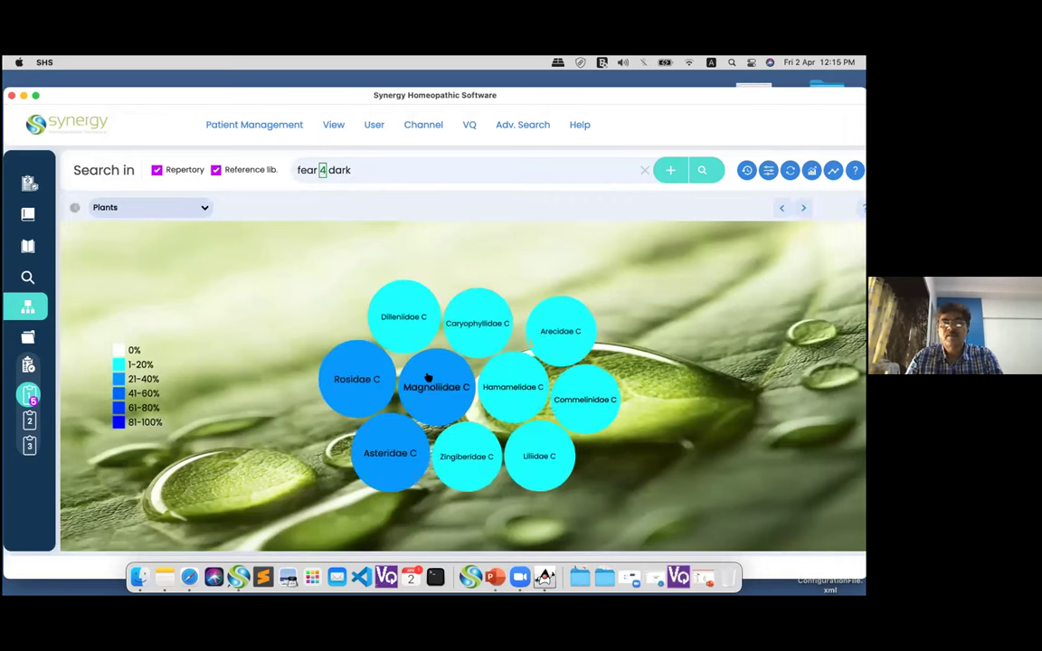
pyautogui.click(429, 378)
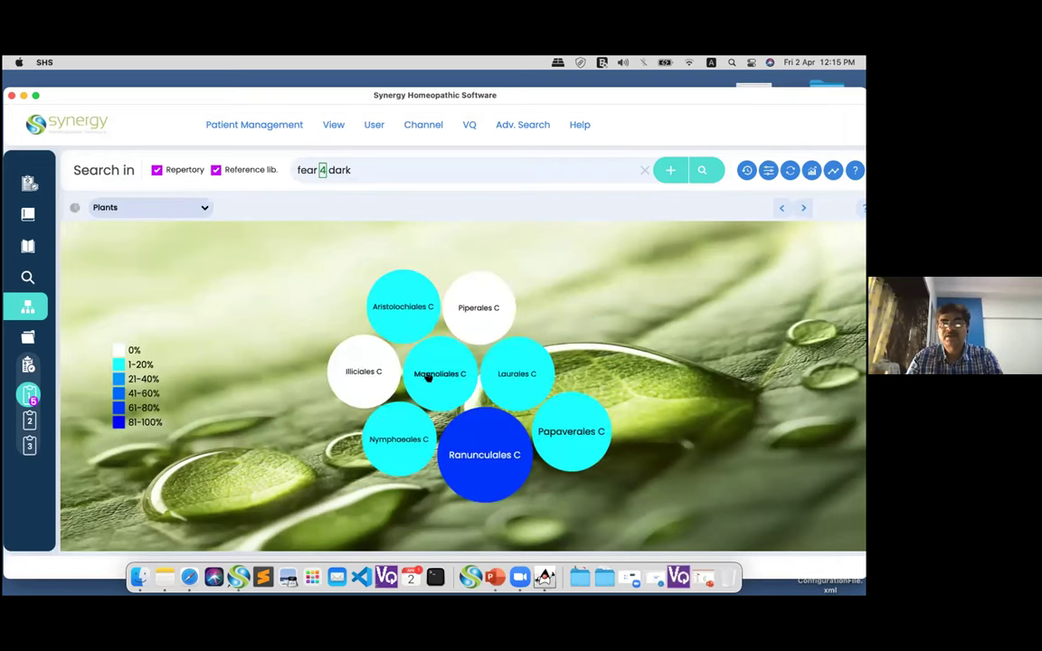
pyautogui.click(470, 441)
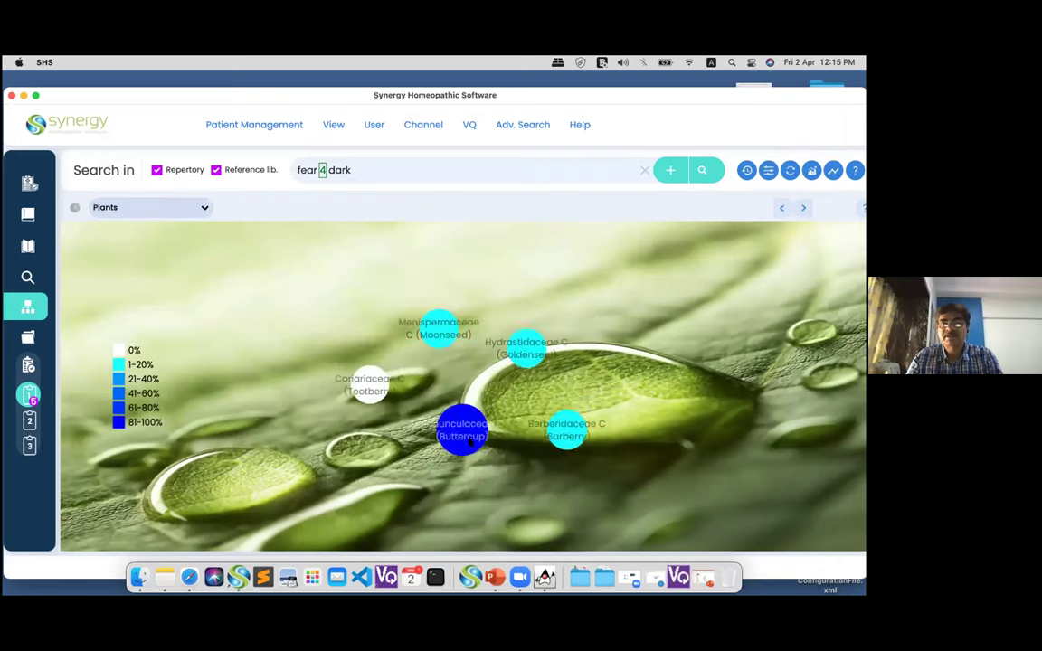
pyautogui.click(469, 440)
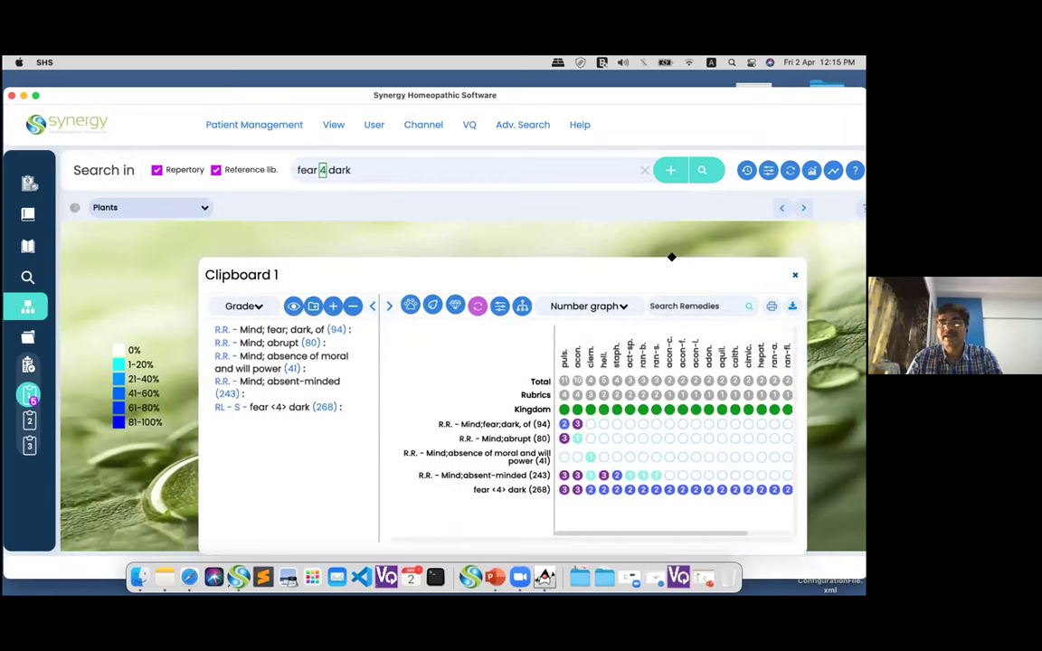
pyautogui.click(795, 262)
# View the Minerals Overview and Animals Overview graph types, and open The Animal Kingdom chart
pyautogui.click(200, 210)
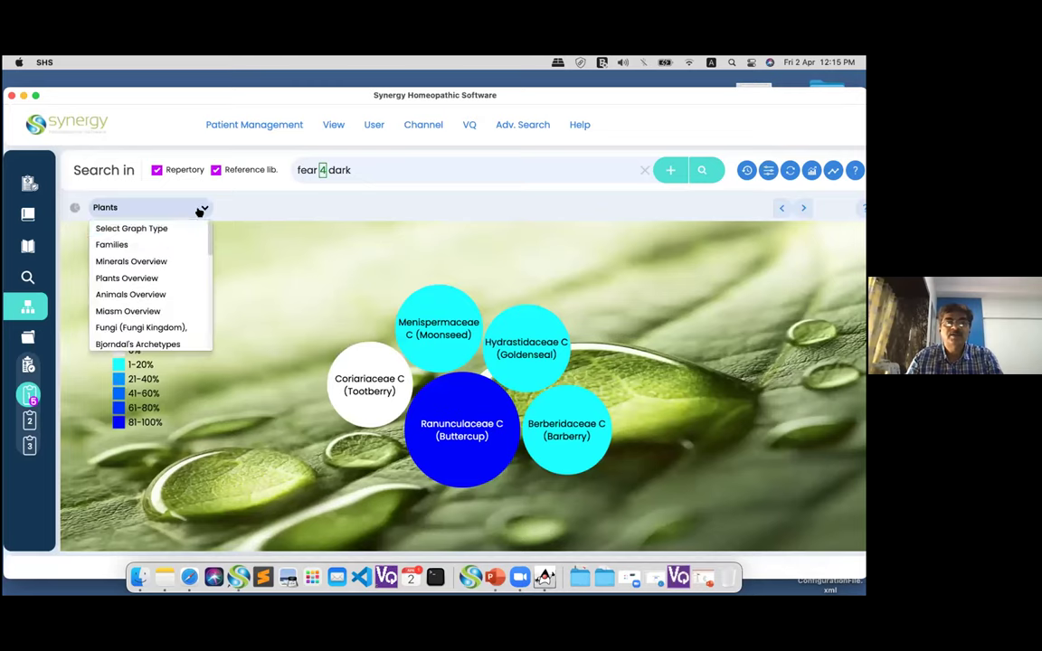
pyautogui.click(143, 262)
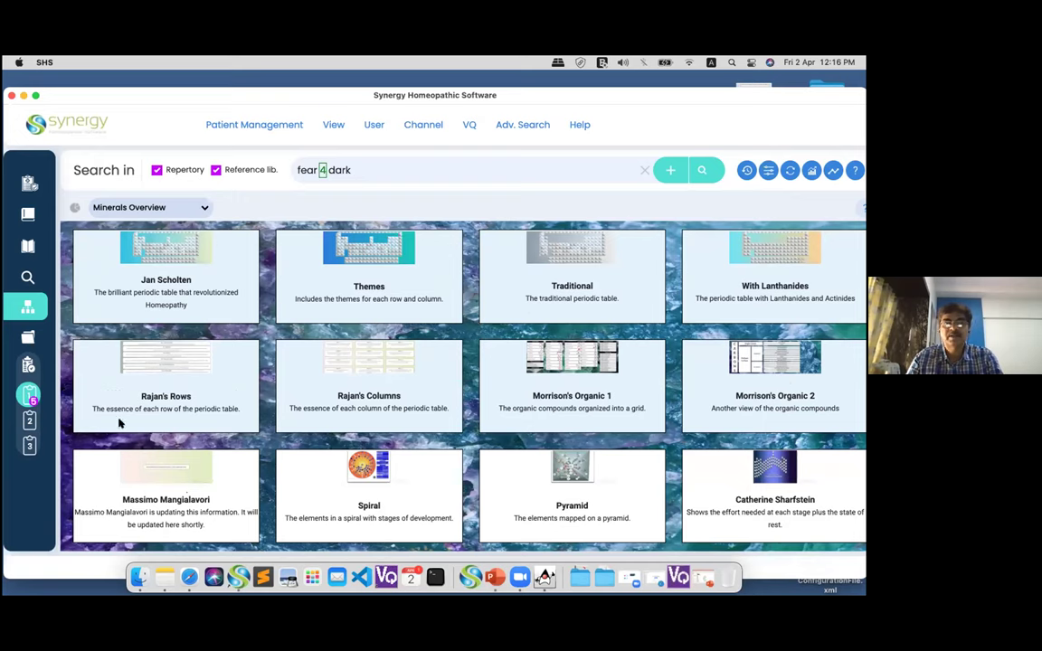
pyautogui.click(112, 208)
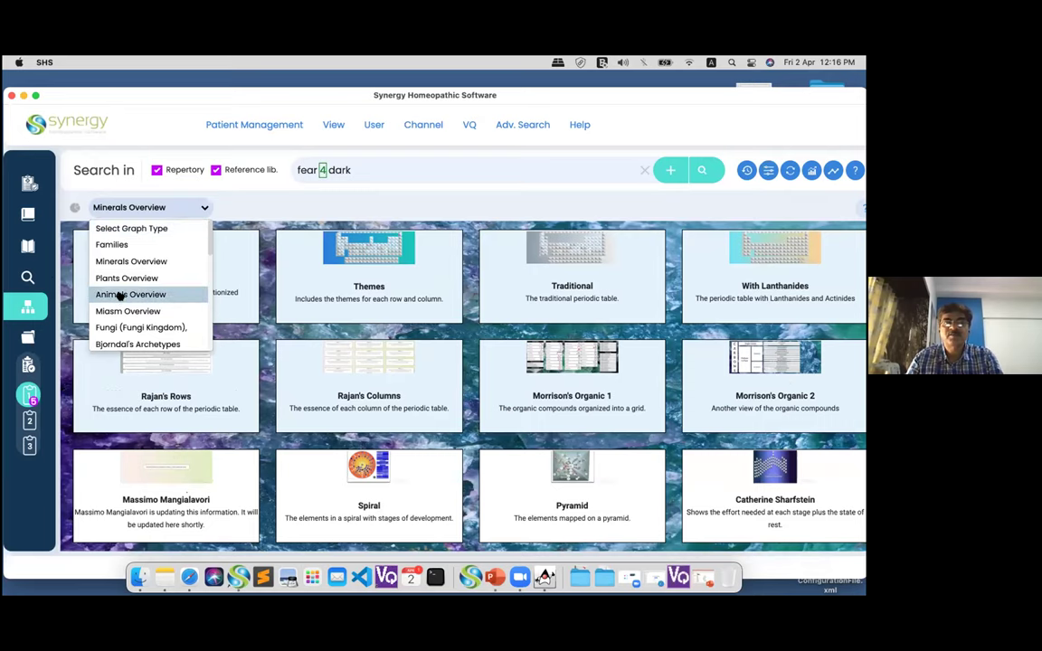
pyautogui.click(120, 295)
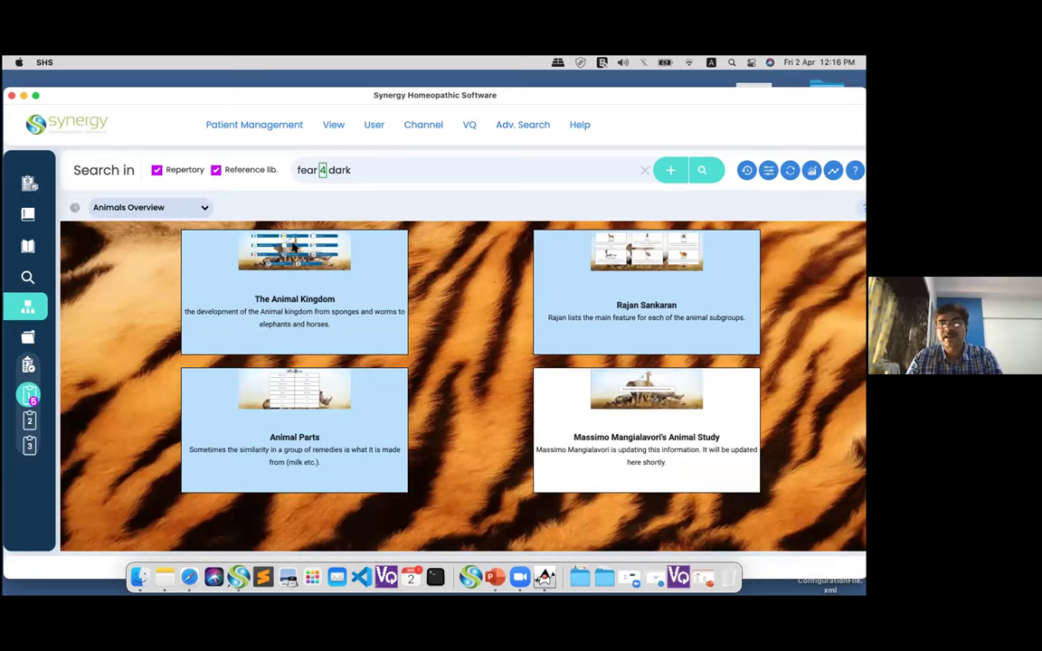
pyautogui.click(293, 246)
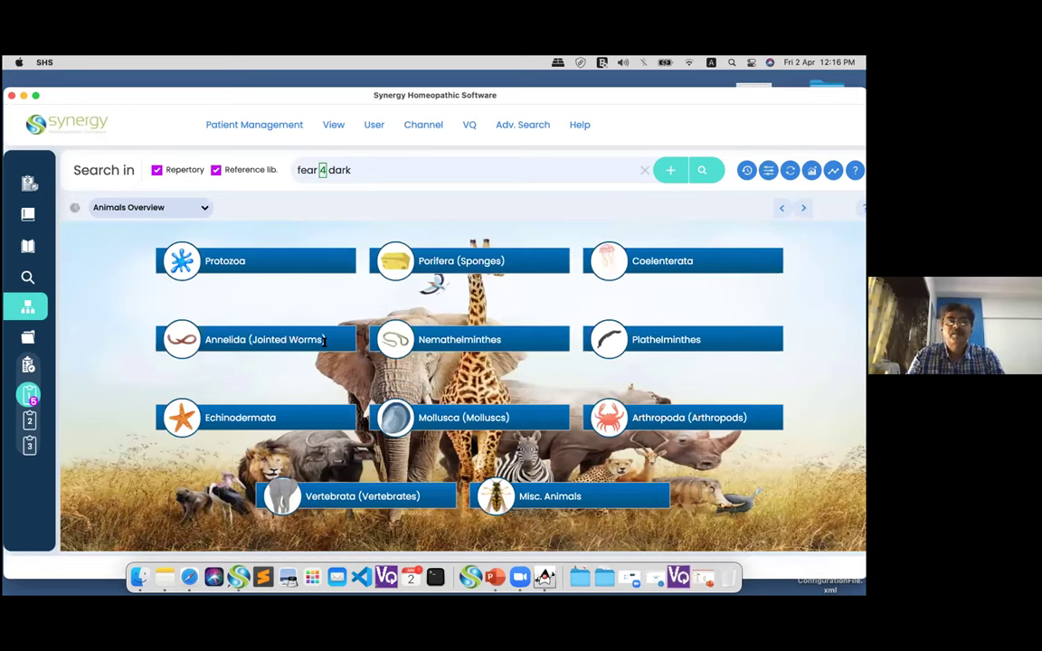
# Open the Channels page to view the community, education, mentorship and contact options
pyautogui.click(417, 126)
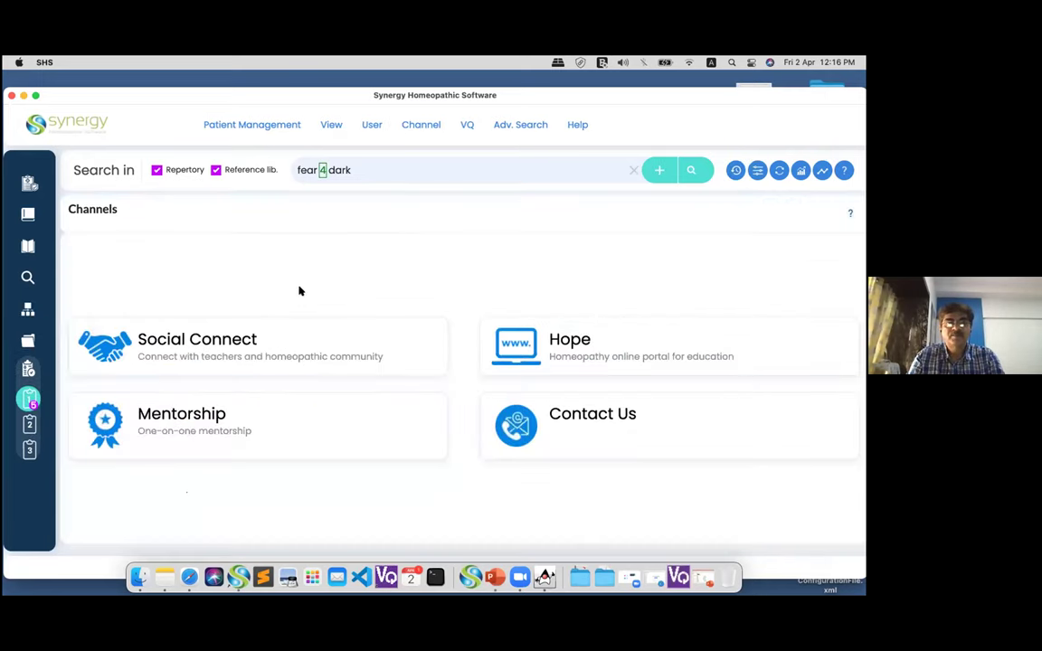